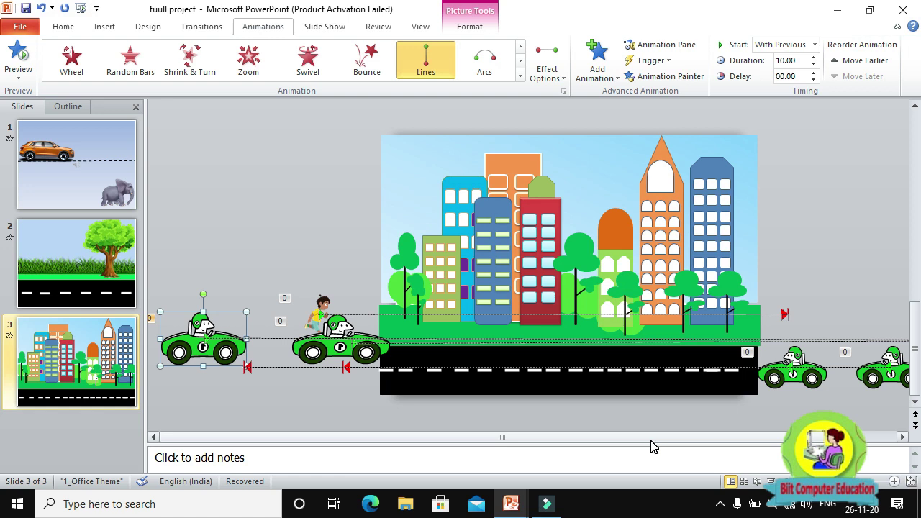
Switch to slide 2, the tree scene.
click(59, 269)
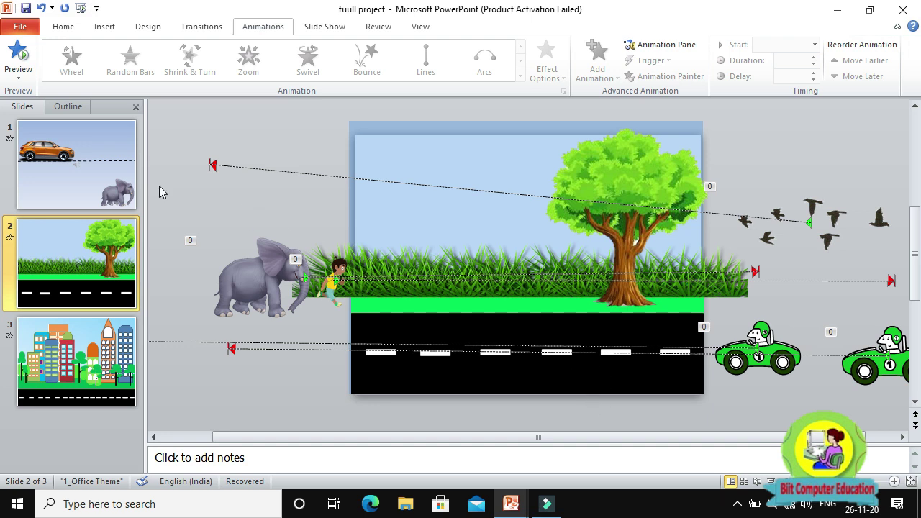
Go to slide 1 with the orange car, elephant and running boy.
click(106, 182)
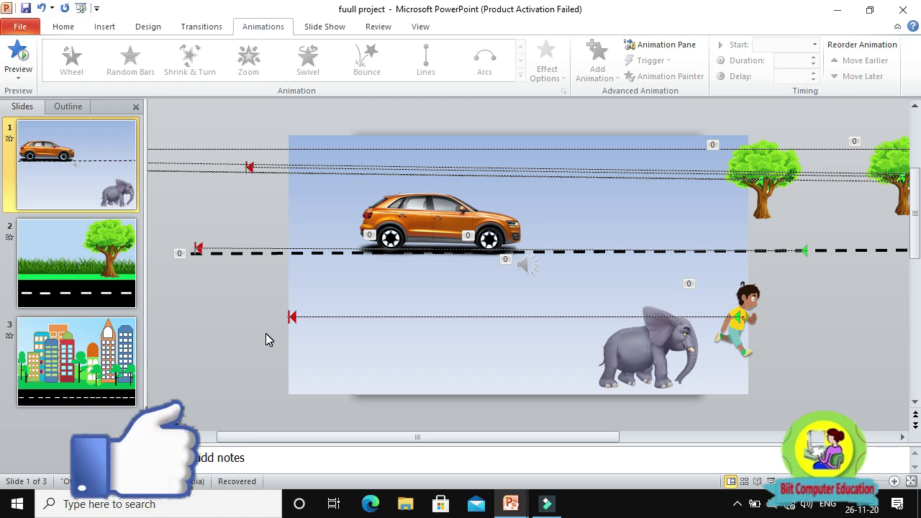
Run the full slide show with F5 and exit from the end screen.
key(F5)
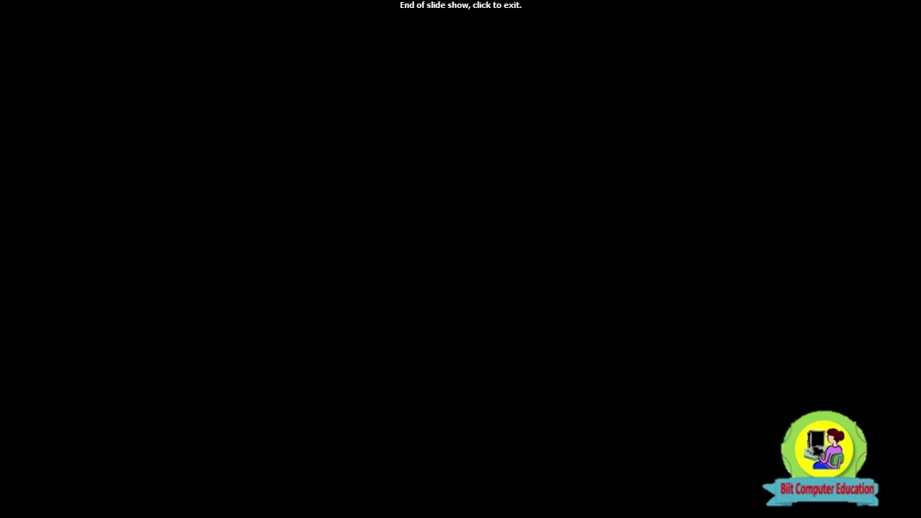
click(269, 335)
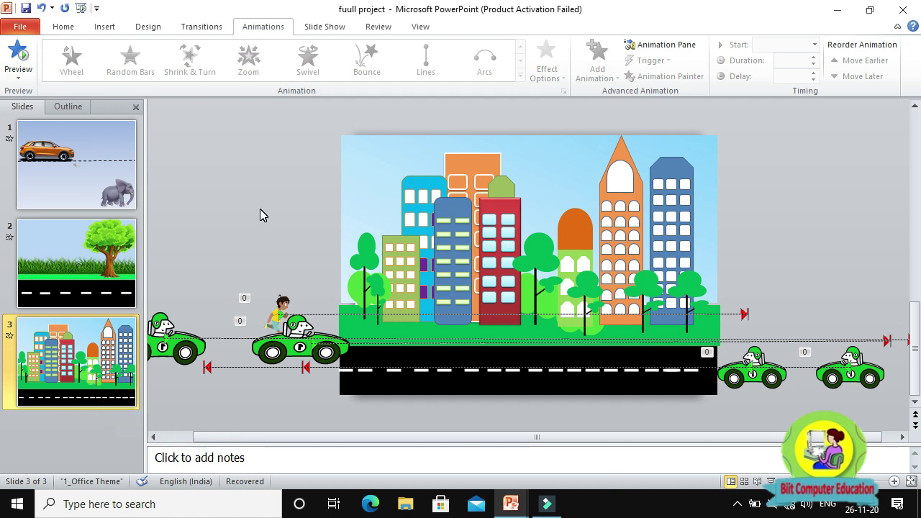
Create a new blank presentation and give its first slide the Blank layout.
click(20, 25)
click(43, 189)
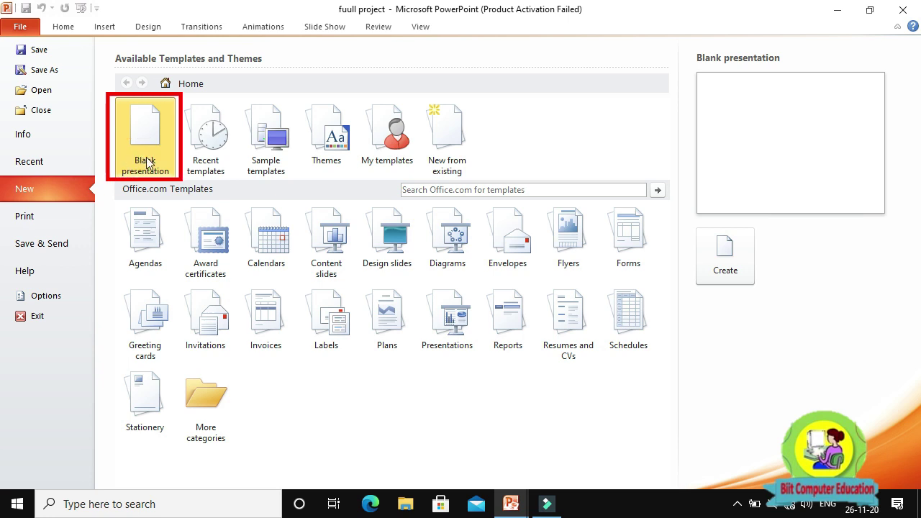
click(734, 265)
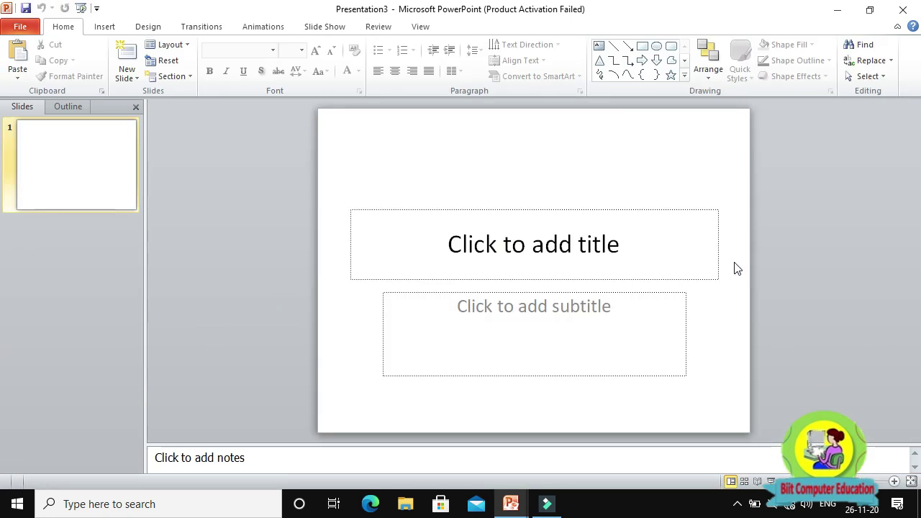
click(167, 45)
click(170, 267)
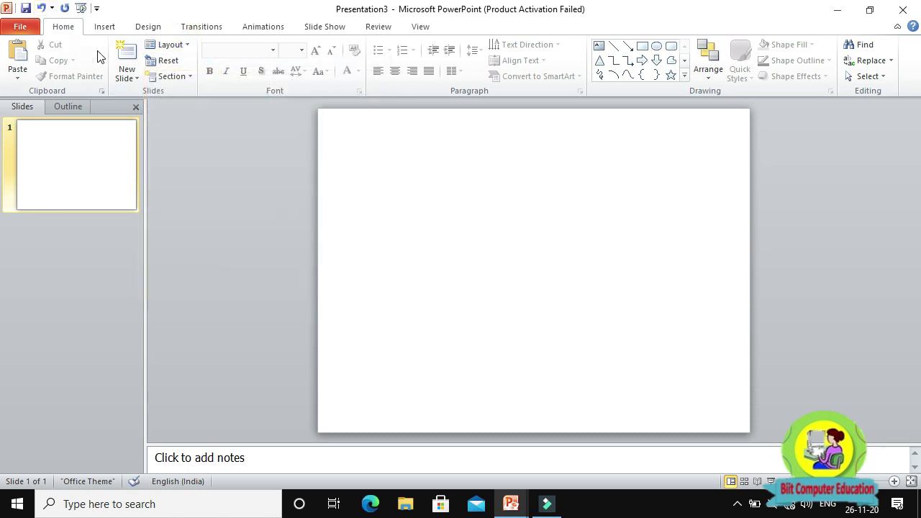
Open animated car.pptx as the source in the Reuse Slides pane.
click(137, 79)
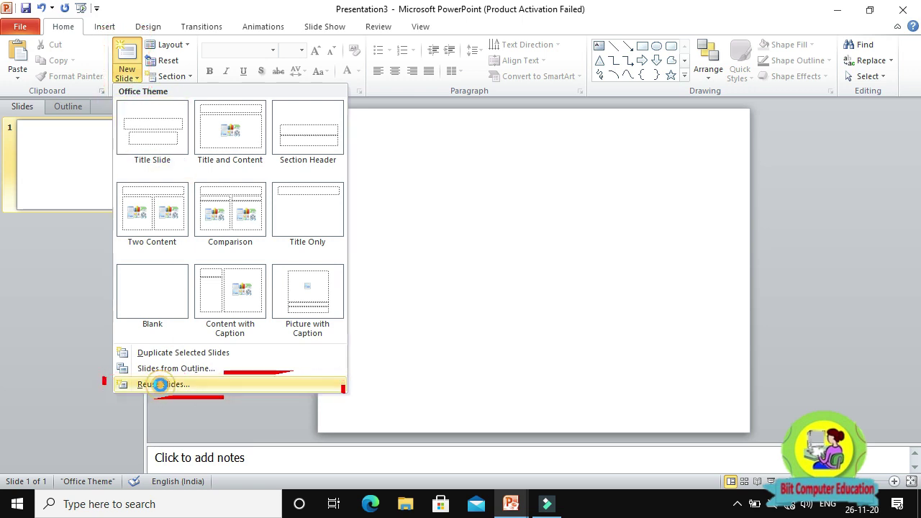
click(163, 385)
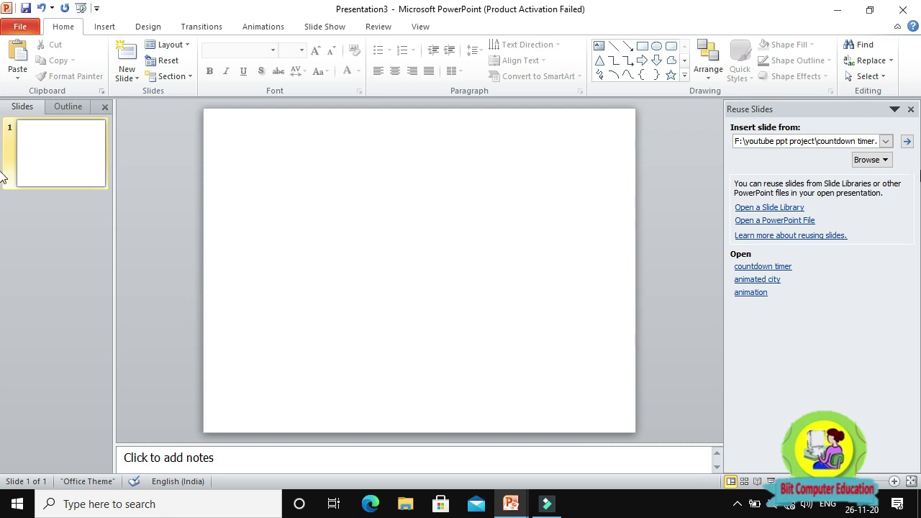
click(885, 161)
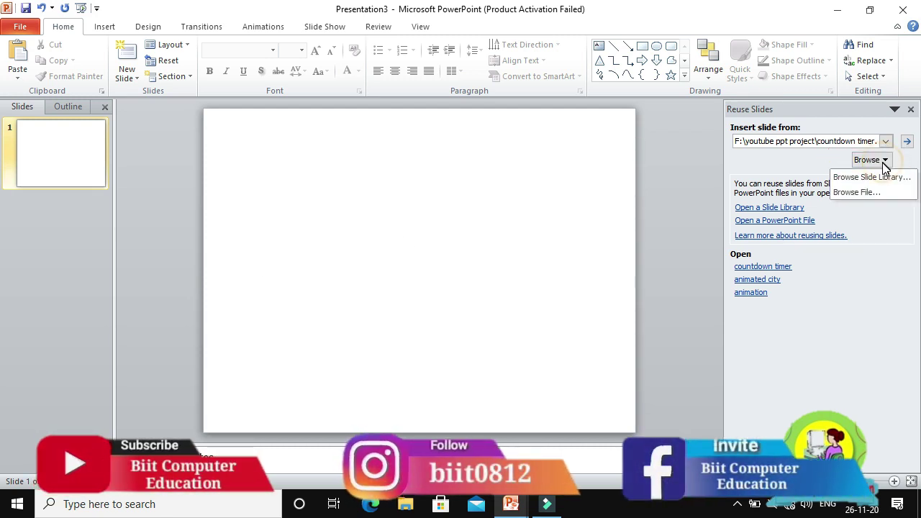
click(859, 197)
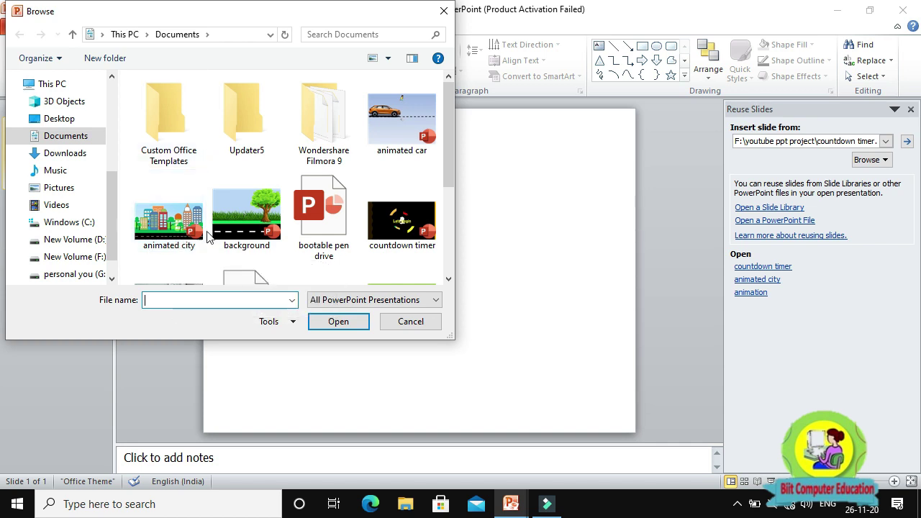
click(389, 137)
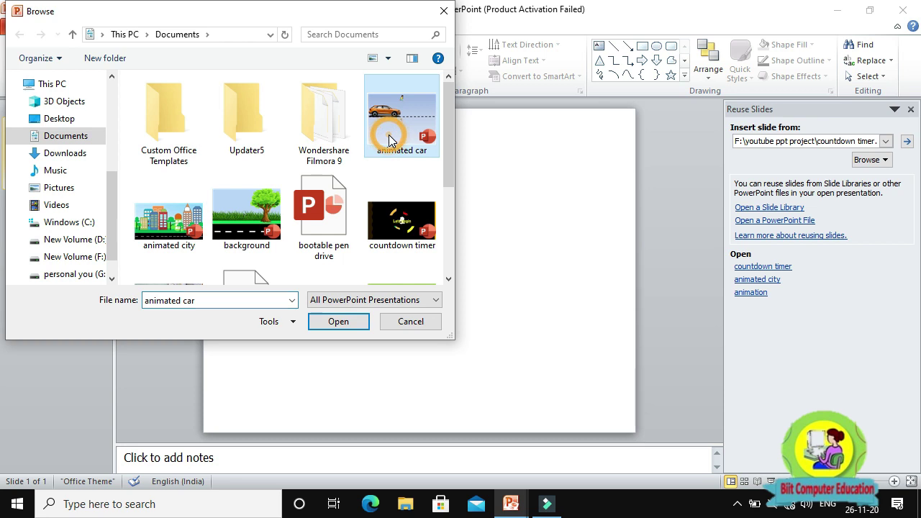
click(326, 328)
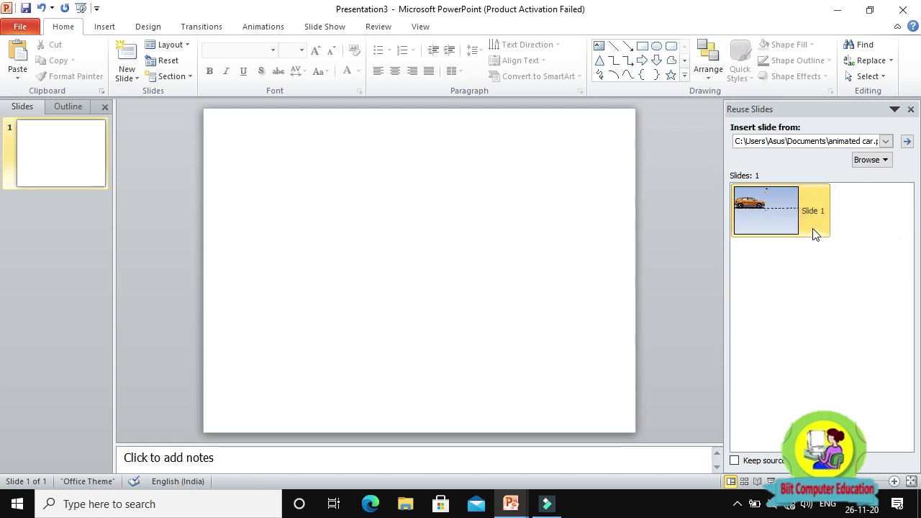
Insert the orange-car slide and delete the empty slide 1.
right_click(818, 219)
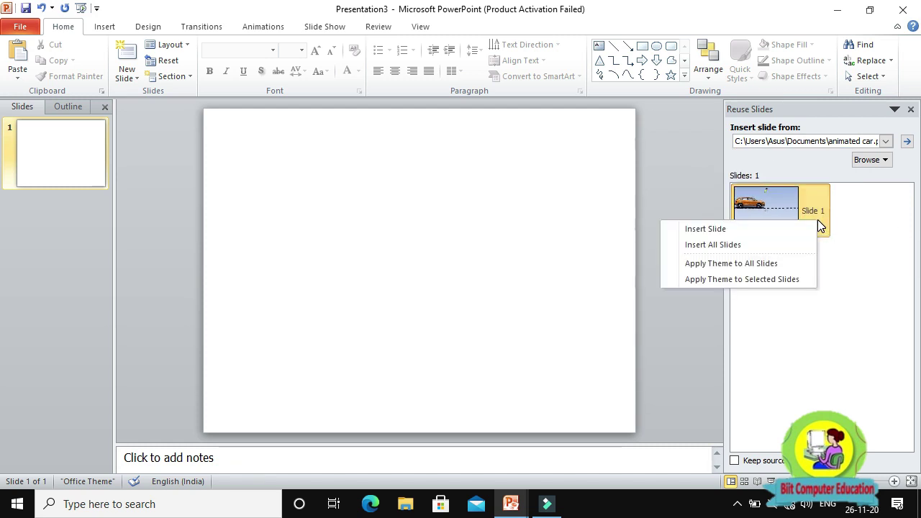
click(770, 230)
mouse_move(766, 210)
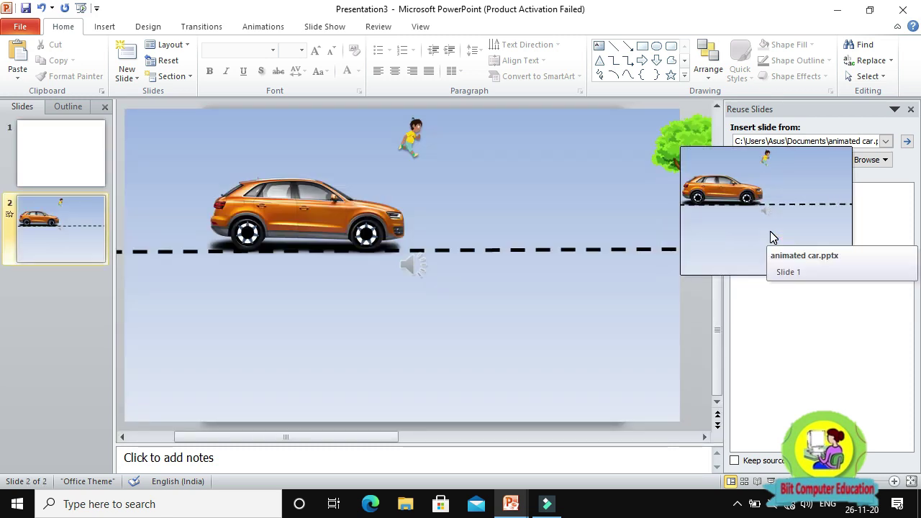
click(65, 154)
key(Delete)
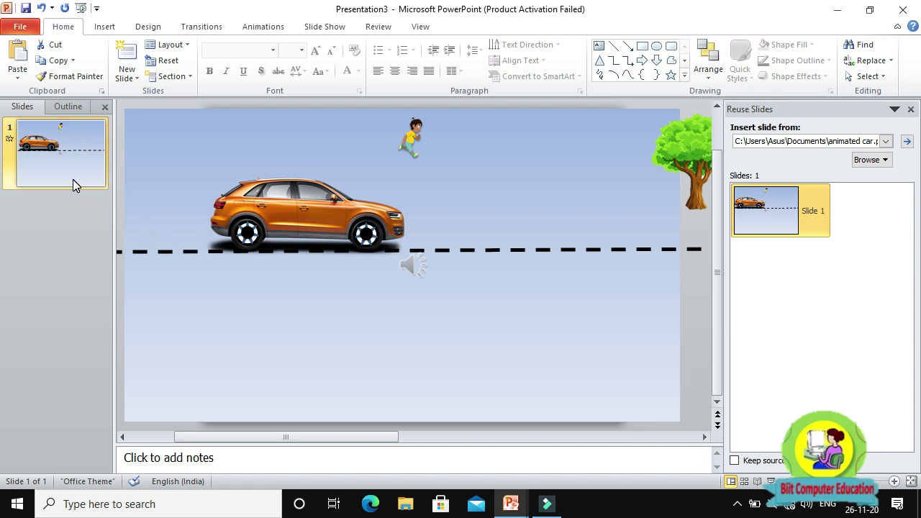
Browse to the background presentation and insert its slide as slide 2.
click(884, 161)
click(838, 192)
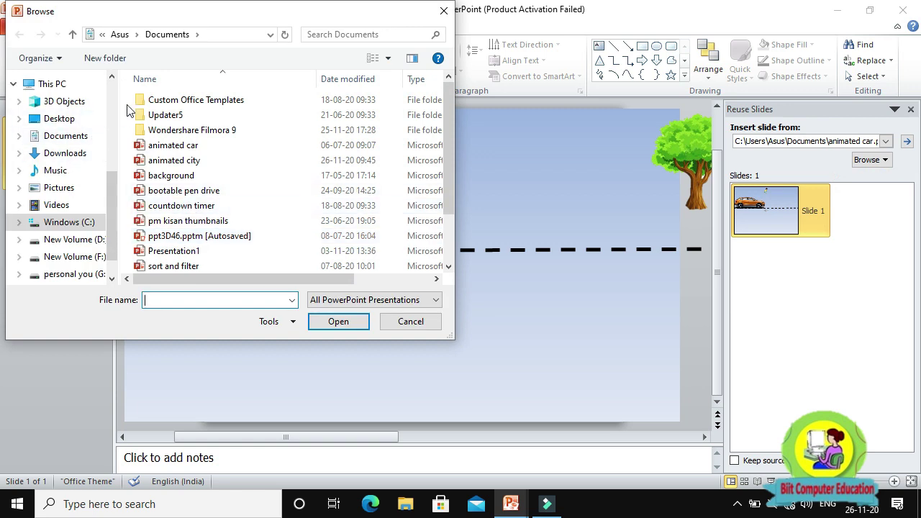
click(387, 62)
drag(382, 137, 382, 51)
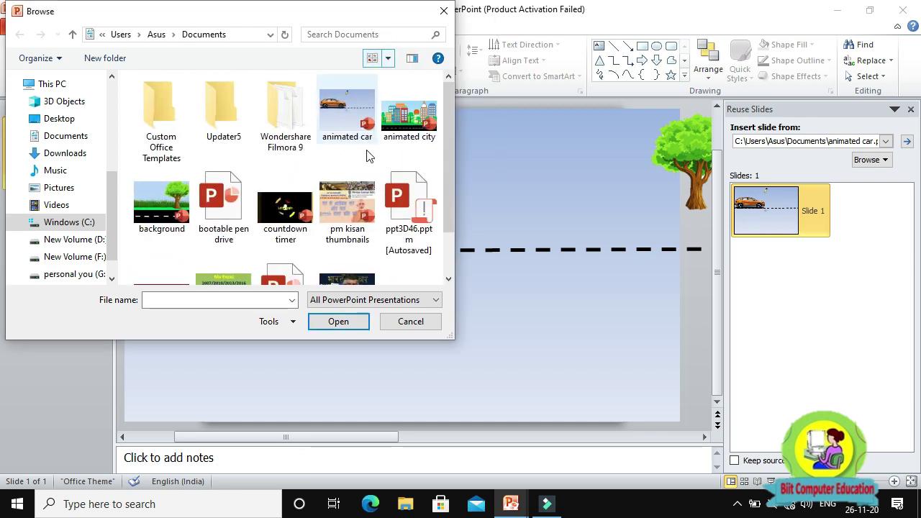
click(161, 205)
click(335, 322)
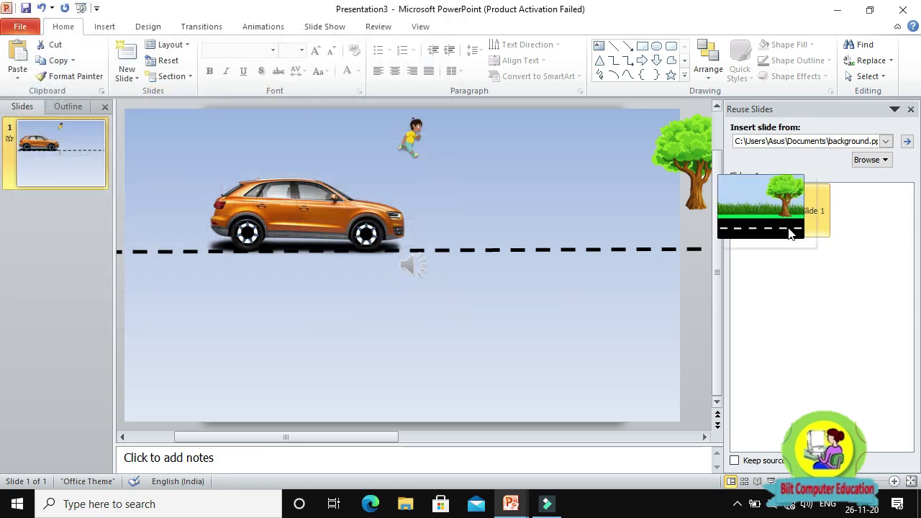
click(820, 214)
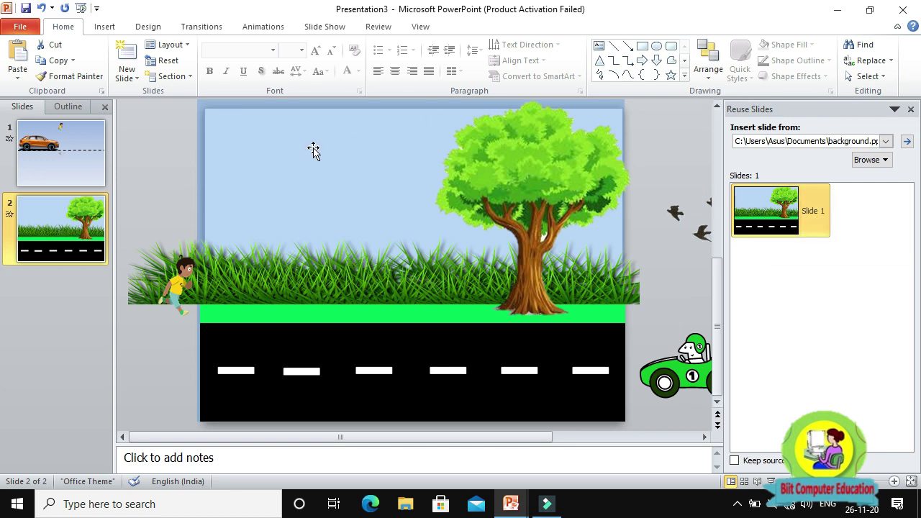
Insert the animated city slide as slide 3, then close the Reuse Slides pane.
click(124, 78)
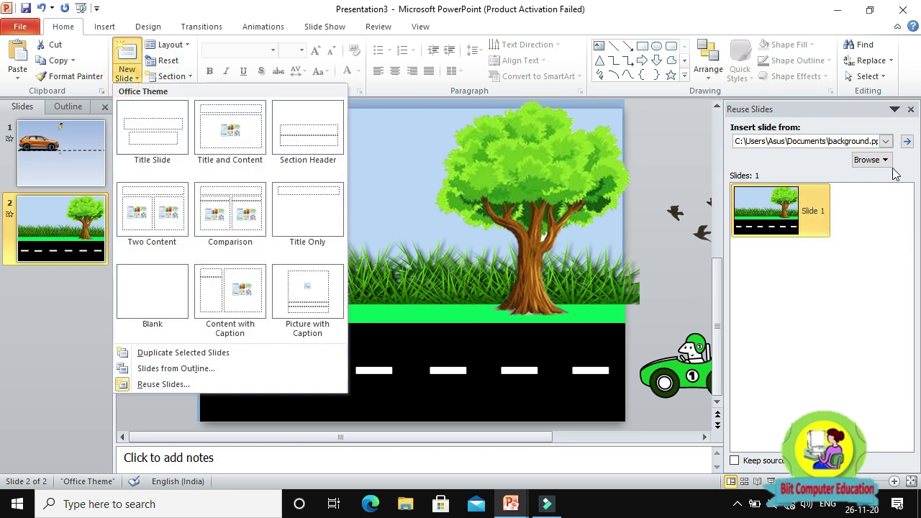
click(882, 159)
click(860, 192)
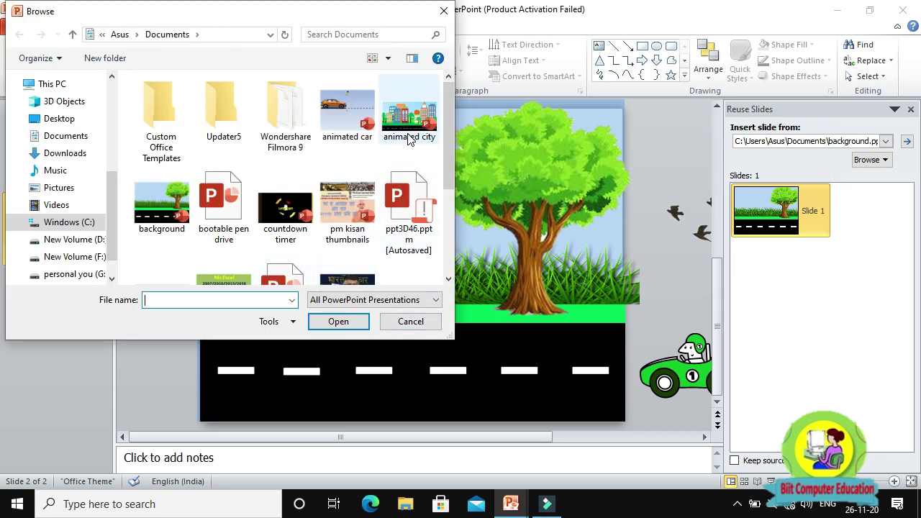
click(408, 137)
click(338, 321)
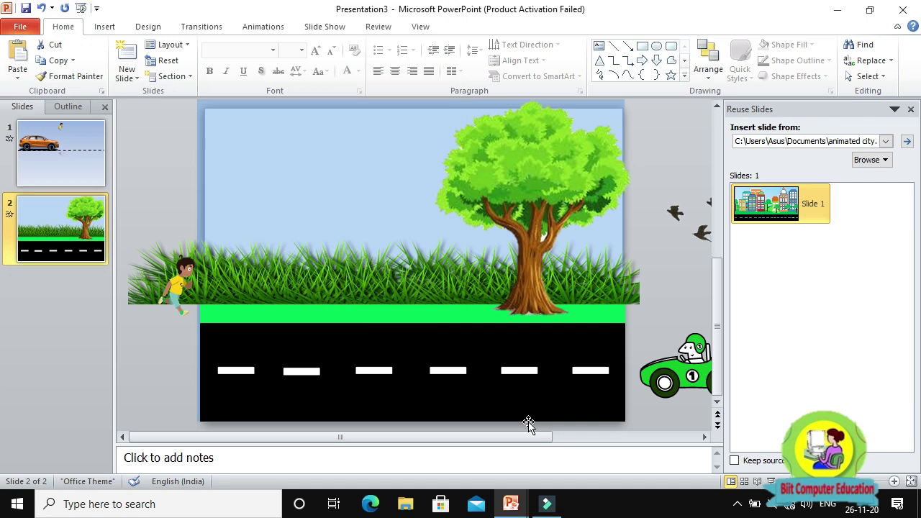
mouse_move(766, 209)
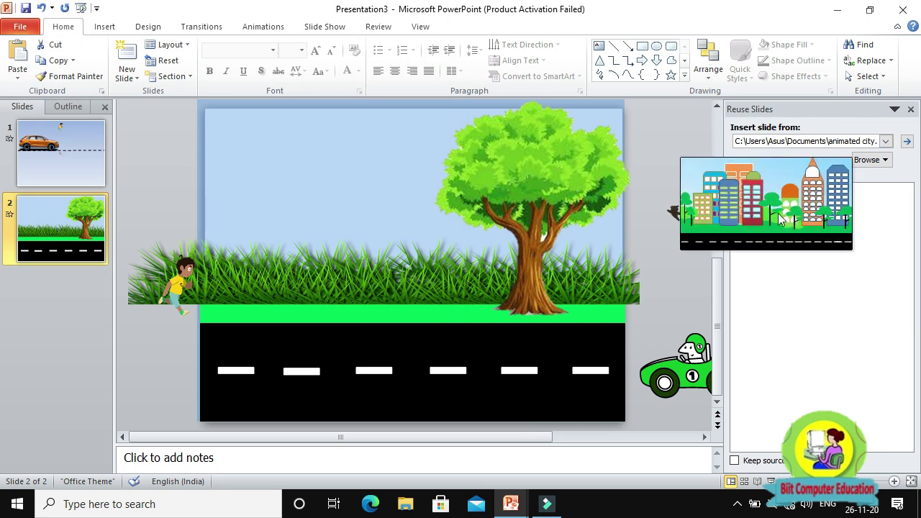
click(782, 219)
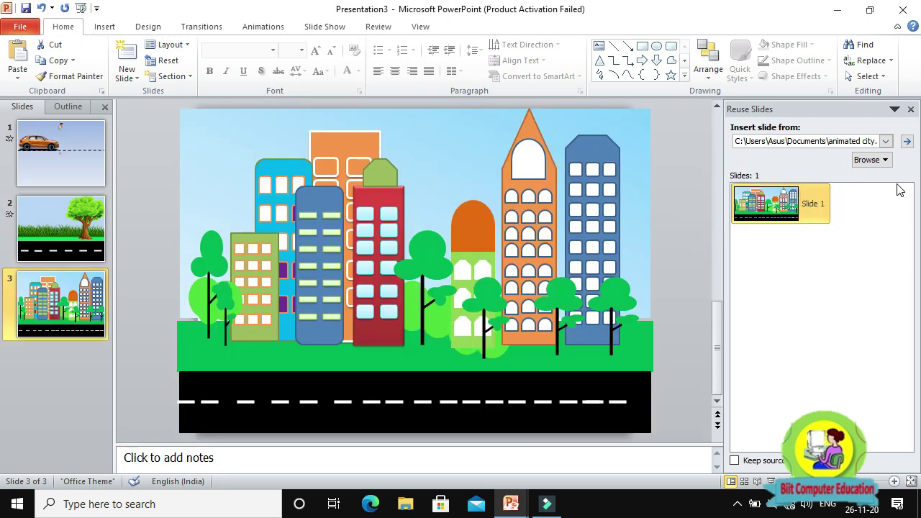
click(910, 110)
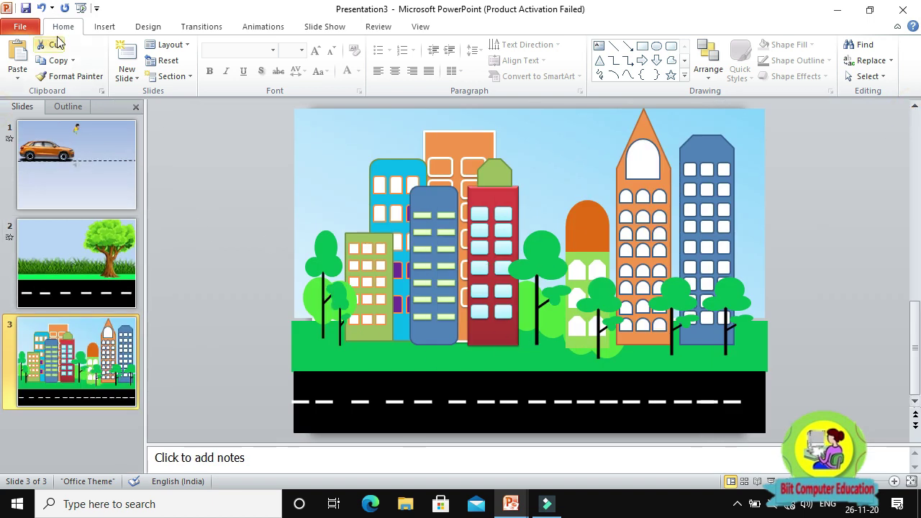
Save the presentation to the Desktop as 'new slide'.
click(14, 29)
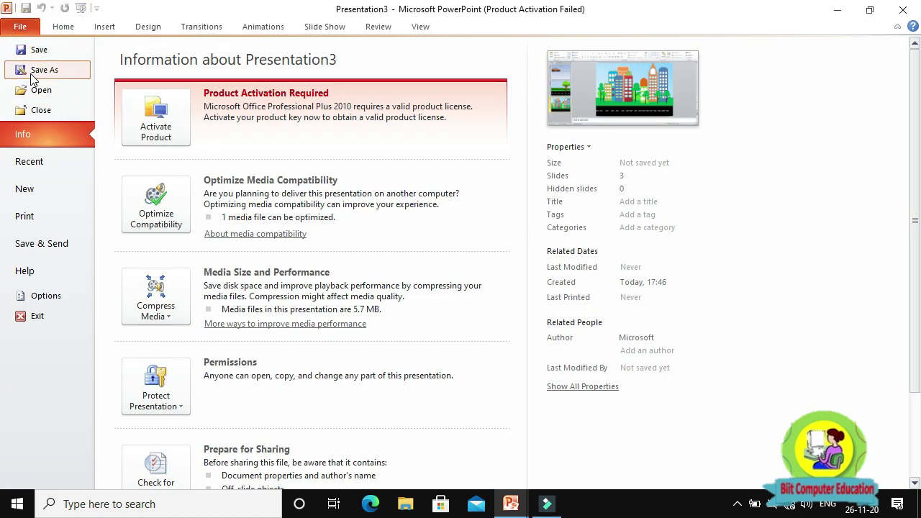
key(Escape)
key(F12)
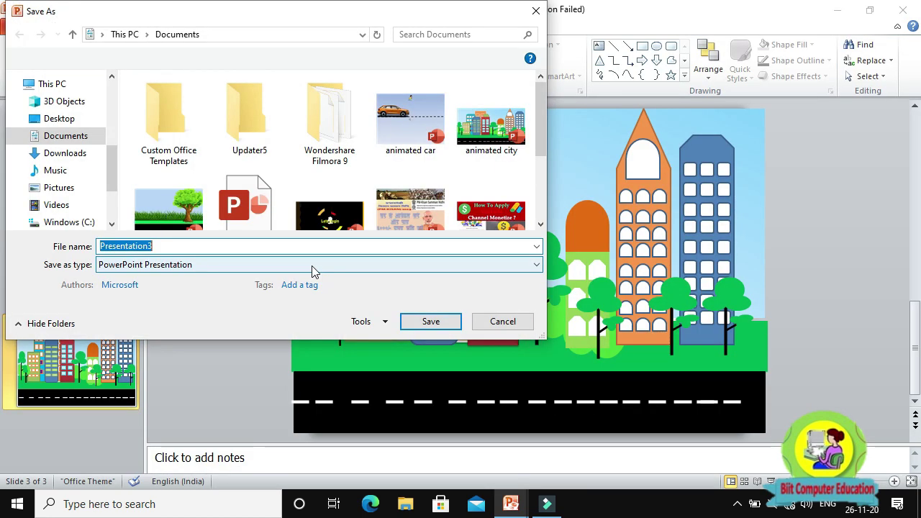
click(60, 118)
double_click(158, 245)
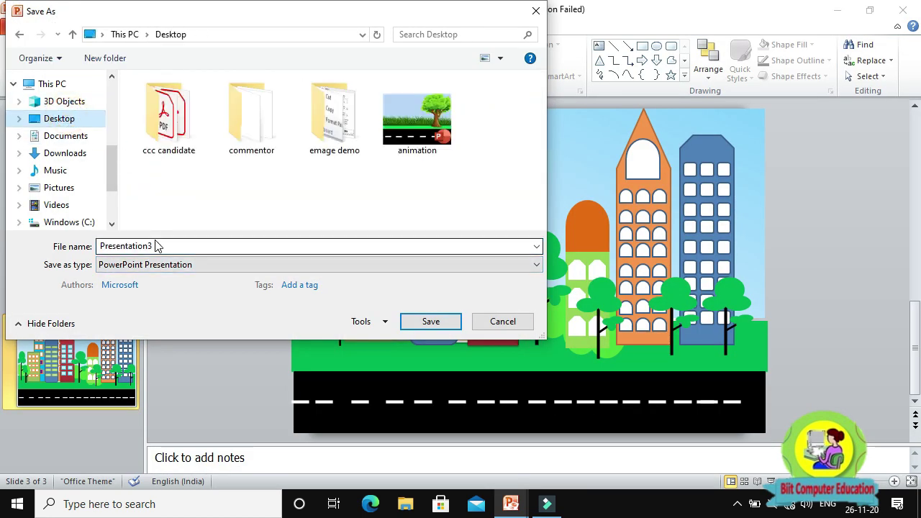
key(BackSpace)
text(new slide)
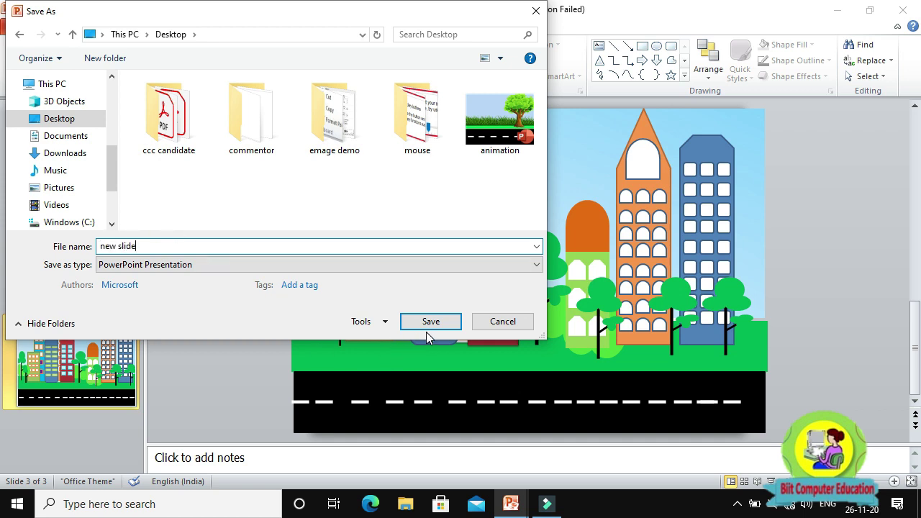
click(426, 325)
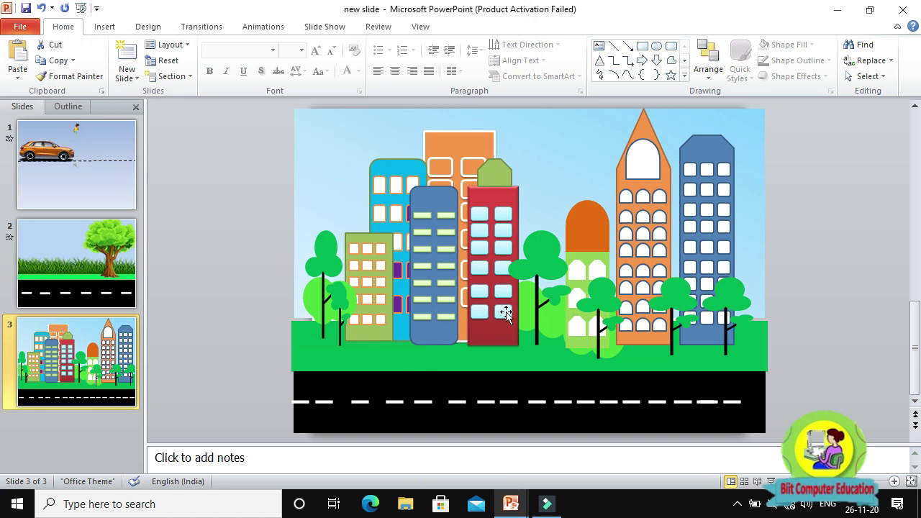
Play the slide show, advance through the tree and city slides, then end it.
key(F5)
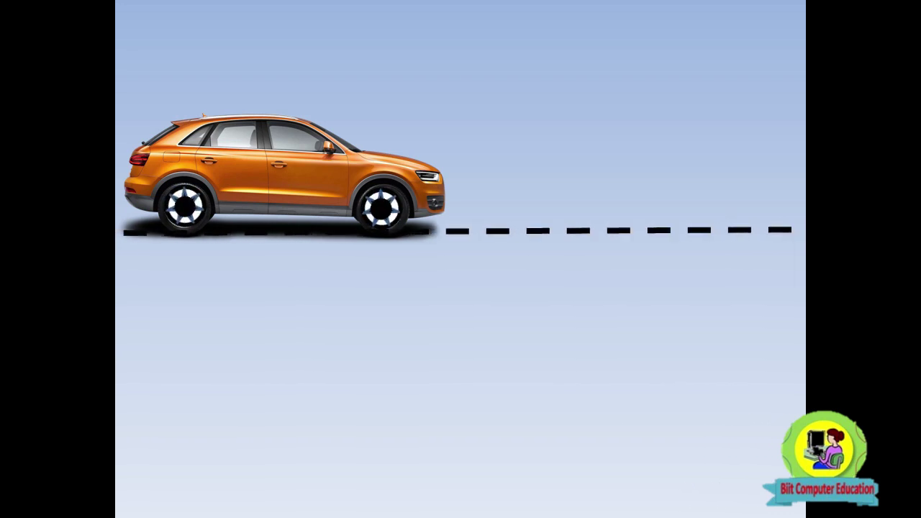
click(499, 311)
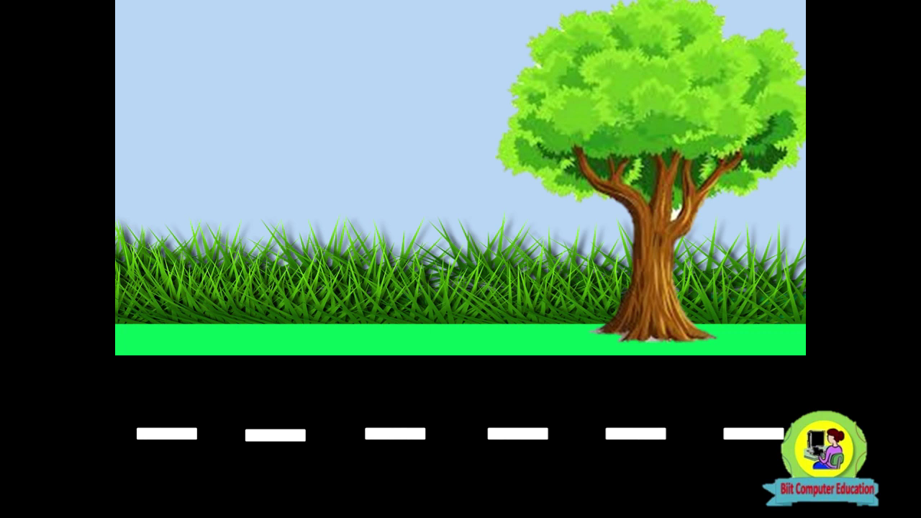
click(504, 310)
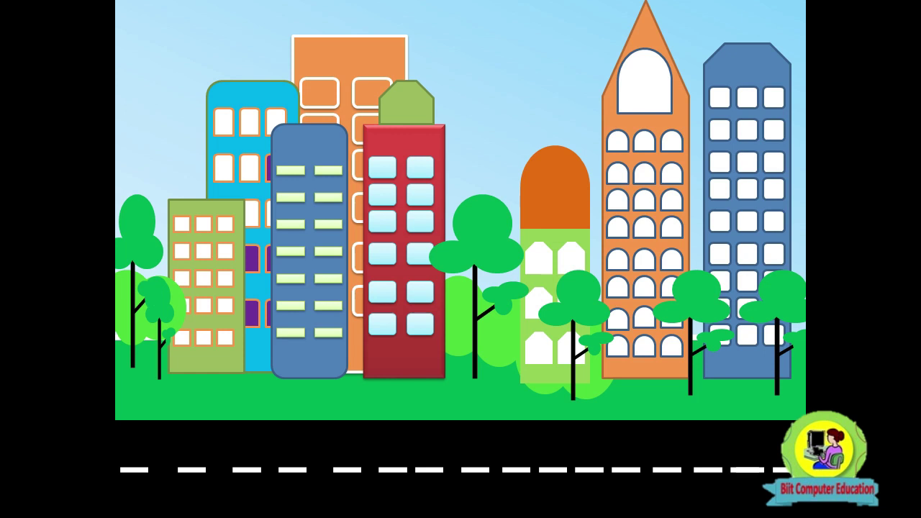
key(Escape)
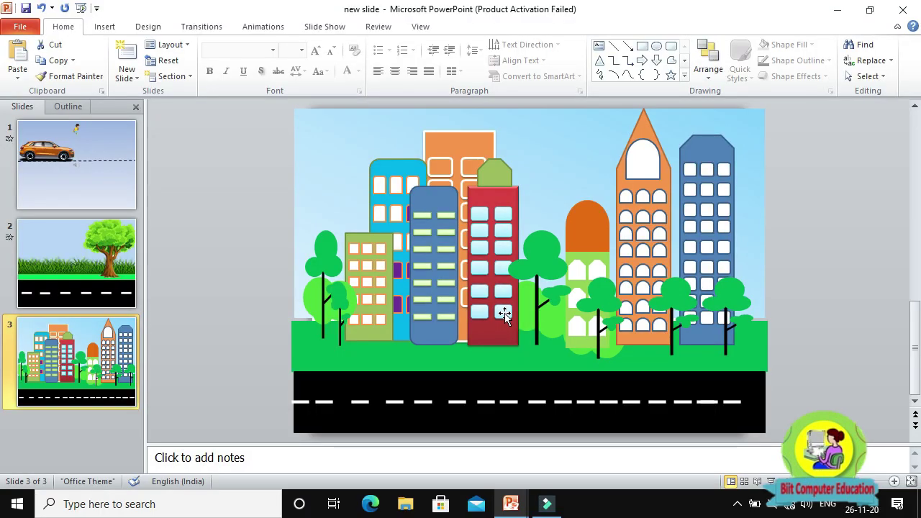
On slide 1, move the running boy to the lower right below the road and enlarge him.
click(106, 190)
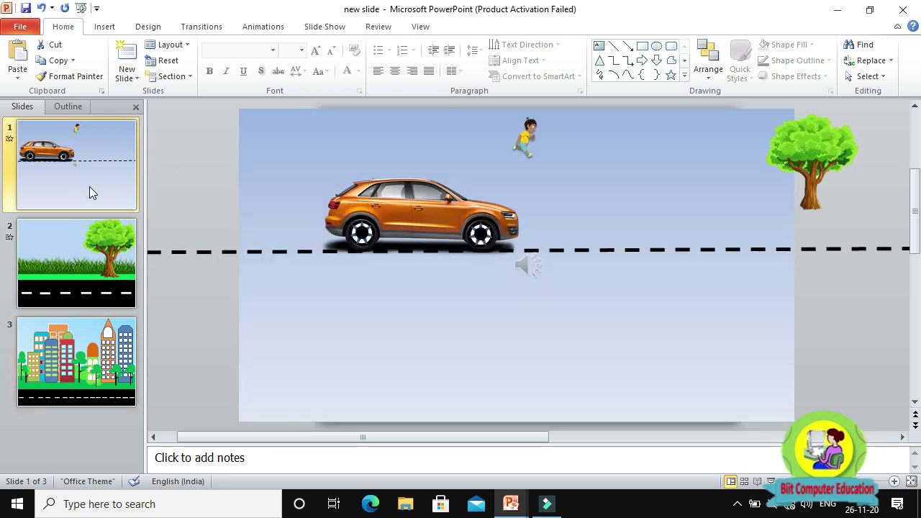
click(528, 137)
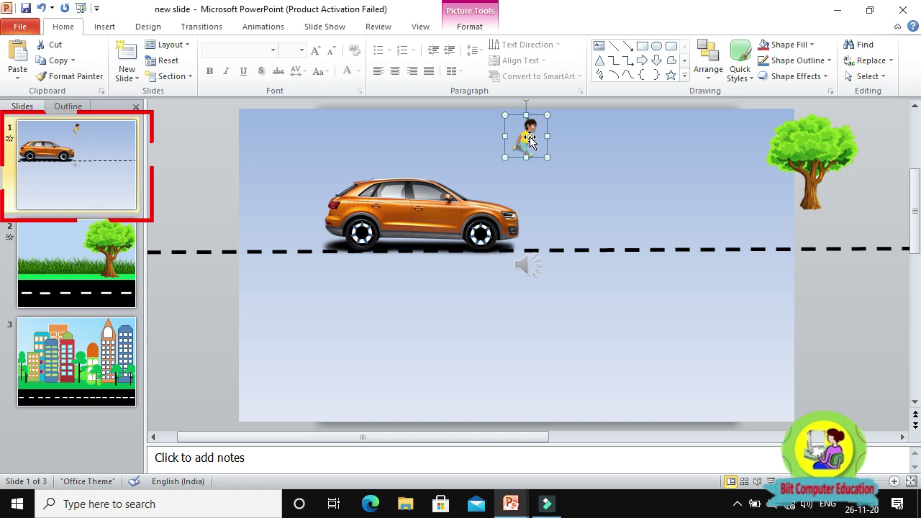
drag(529, 137, 698, 325)
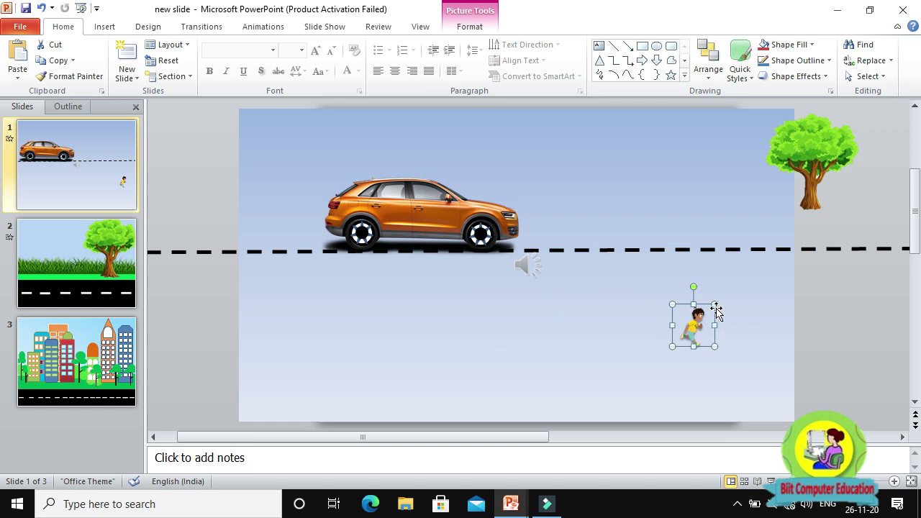
drag(720, 303, 749, 271)
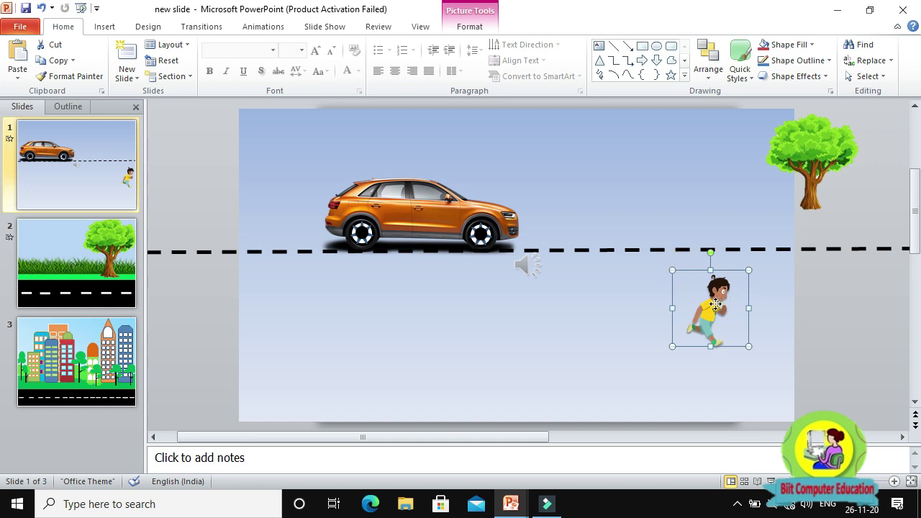
drag(716, 304, 711, 308)
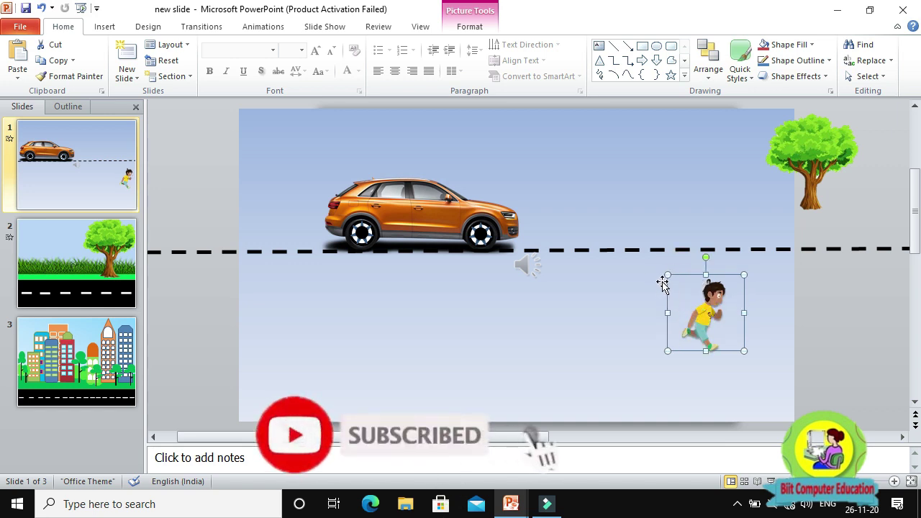
drag(668, 275, 659, 266)
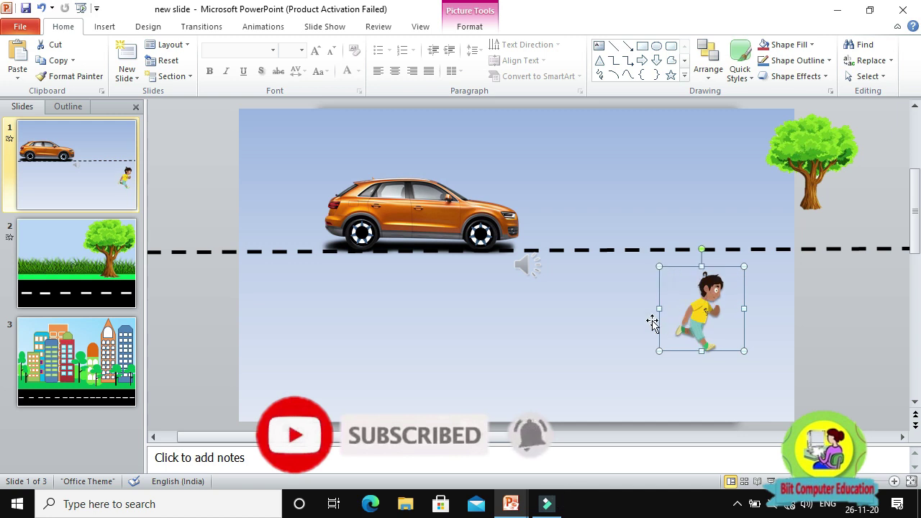
click(619, 324)
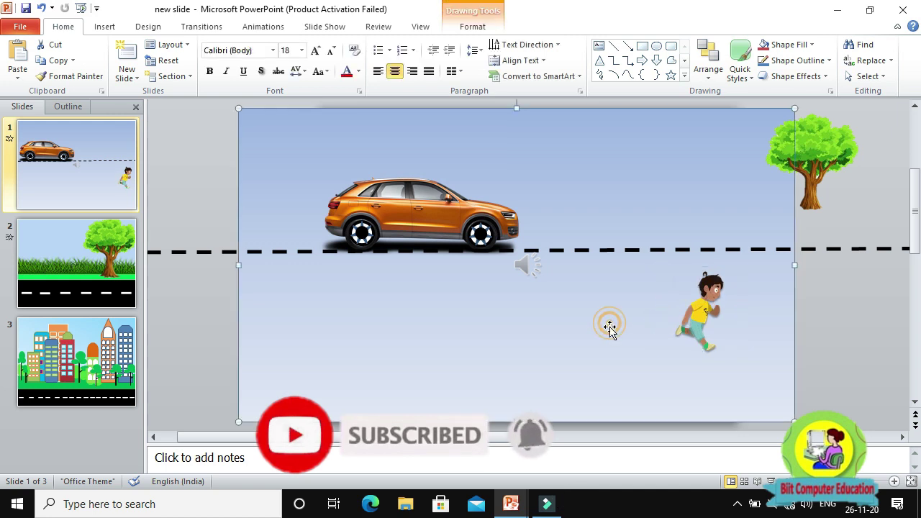
Insert a picture, browsing to the animals gif folder on D: and choosing the elephant image.
click(105, 26)
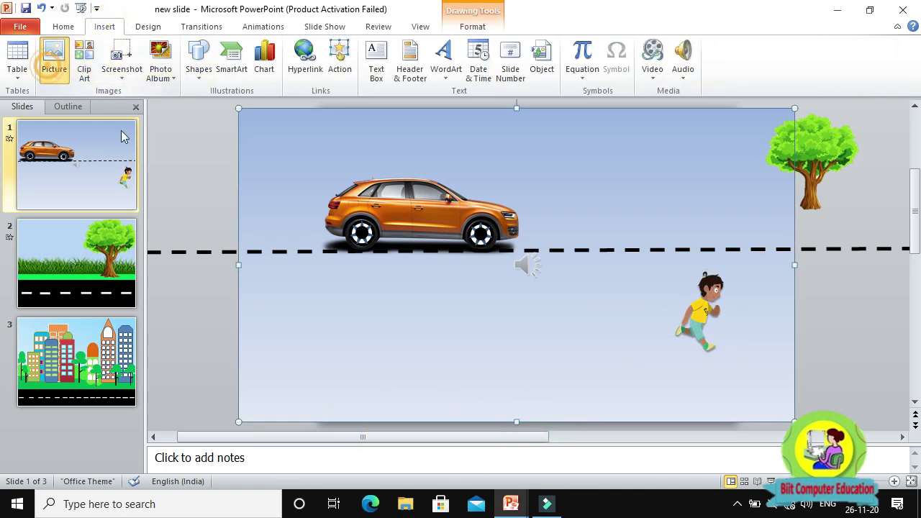
click(54, 57)
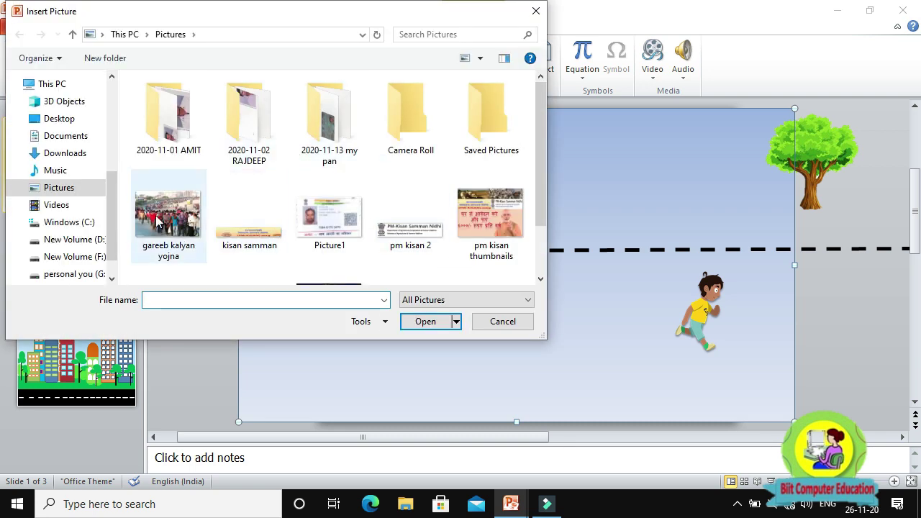
click(74, 239)
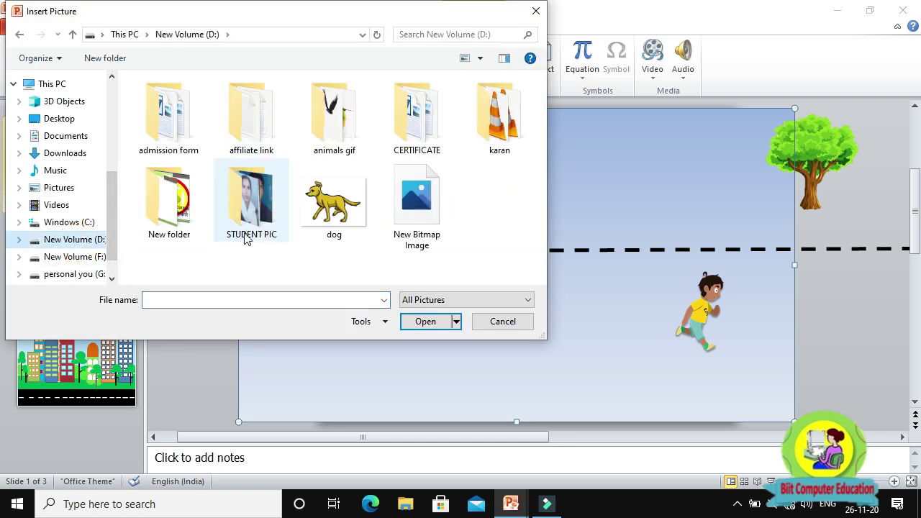
double_click(347, 144)
click(413, 119)
Insert the elephant picture on slide 1, shrink it and move it left.
click(423, 321)
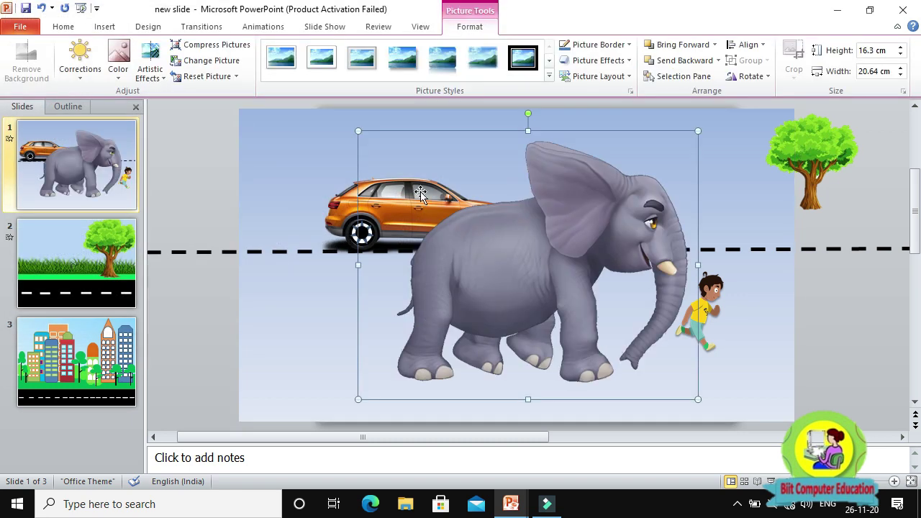
drag(358, 131, 508, 319)
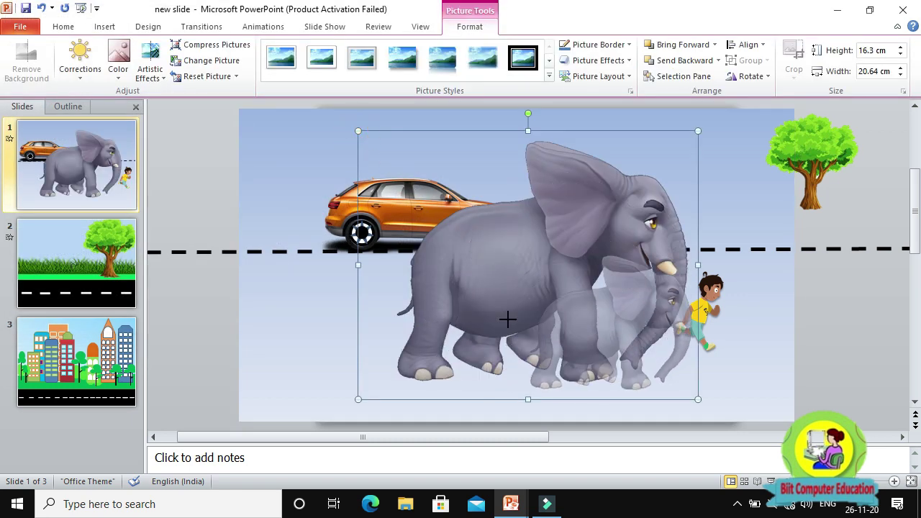
drag(588, 331, 481, 326)
Nudge the running boy right and fit the elephant to 7.39 × 9.36 cm just below the road.
drag(684, 326, 712, 333)
click(513, 336)
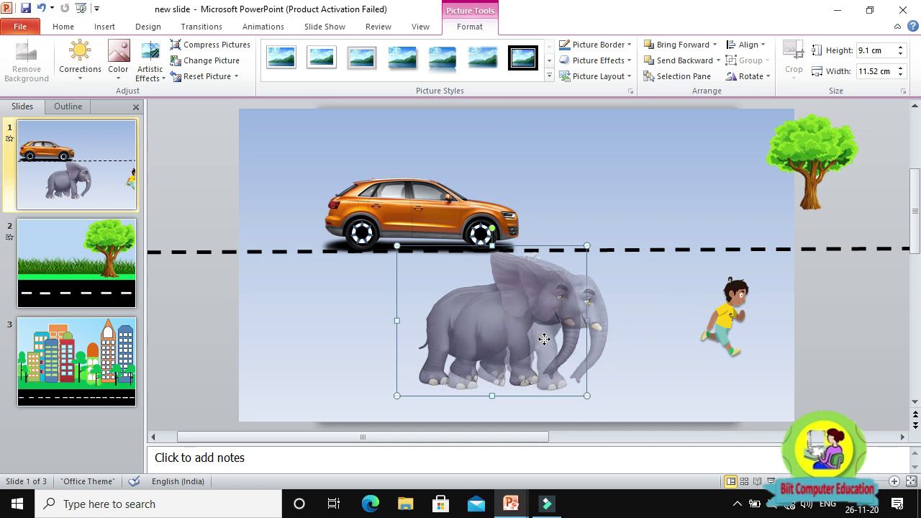
drag(513, 336, 548, 340)
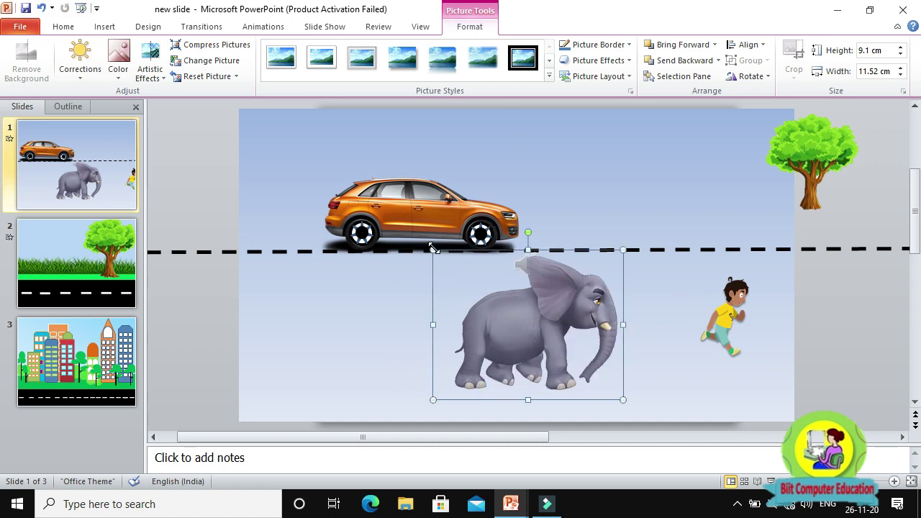
drag(433, 248, 468, 278)
drag(529, 338, 540, 335)
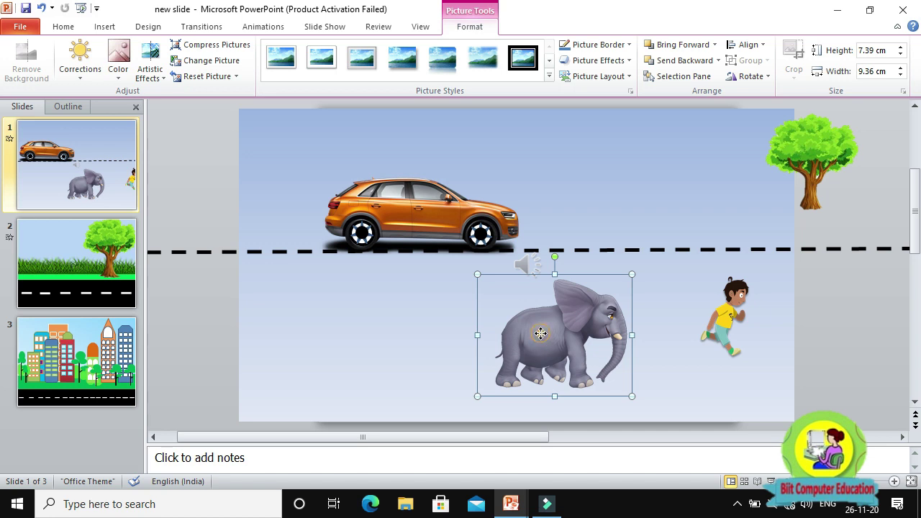
drag(540, 334, 537, 319)
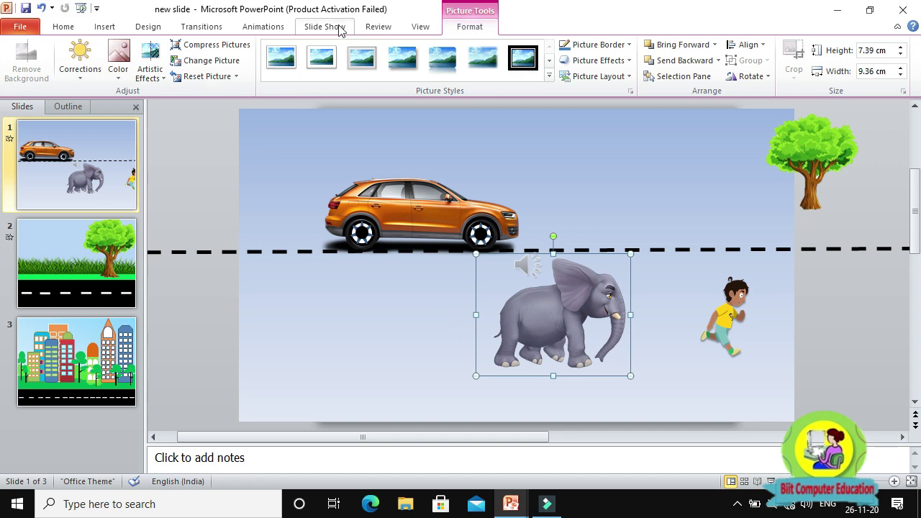
Preview slide 1's animations.
click(262, 27)
click(18, 78)
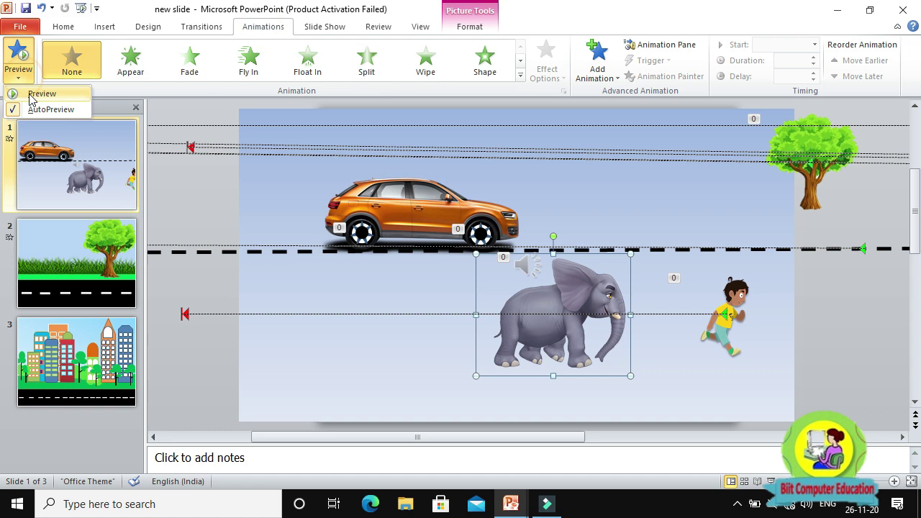
click(33, 95)
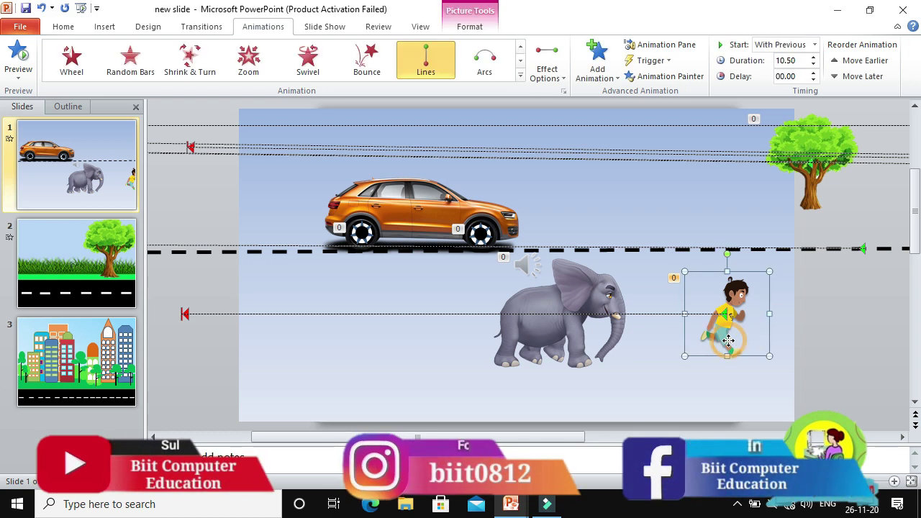
Reposition the running boy with his motion path and nudge the elephant into place.
drag(729, 343, 736, 320)
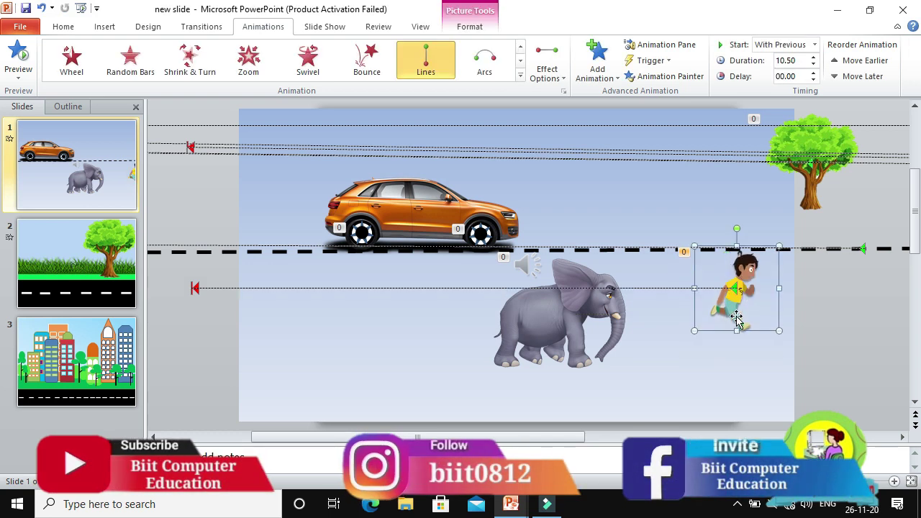
click(604, 329)
drag(569, 324, 569, 338)
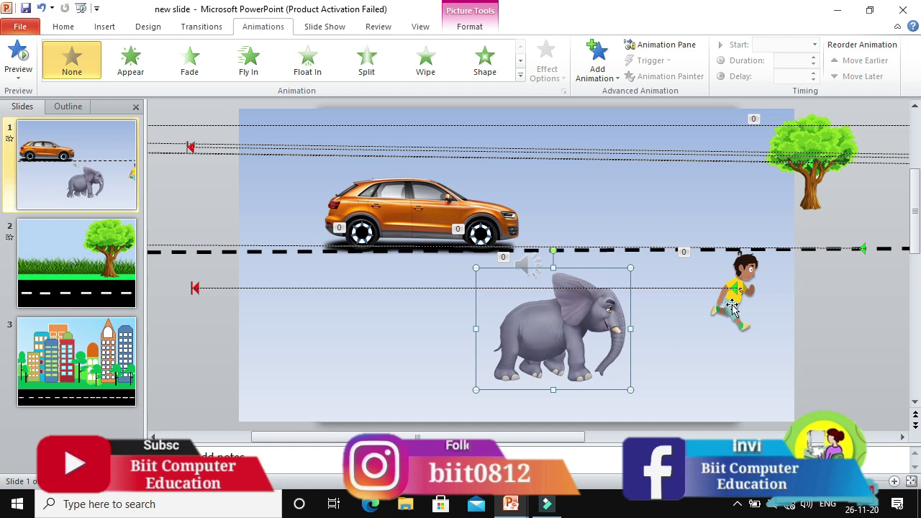
drag(731, 308, 717, 315)
click(559, 345)
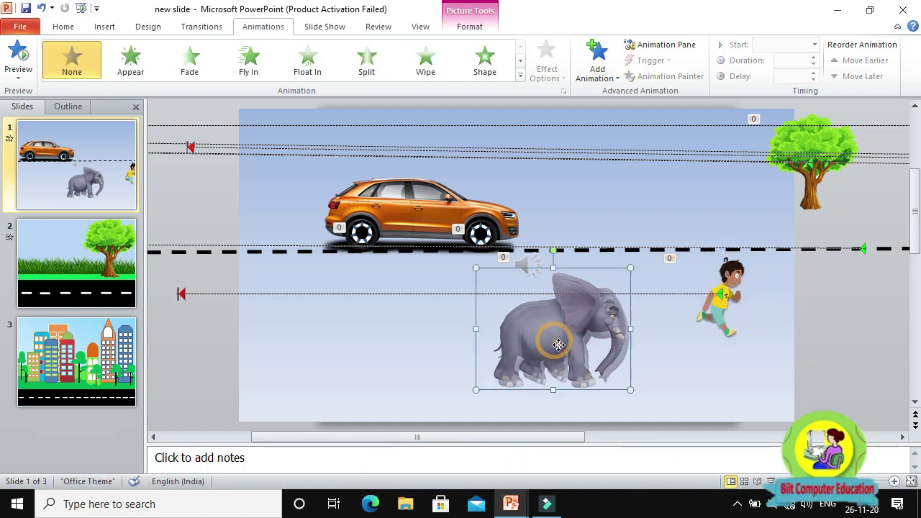
drag(559, 345, 563, 351)
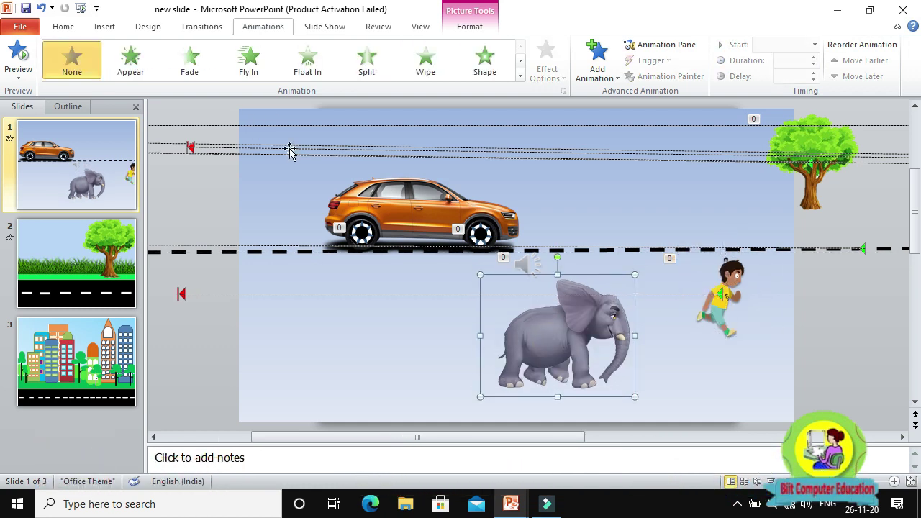
click(711, 321)
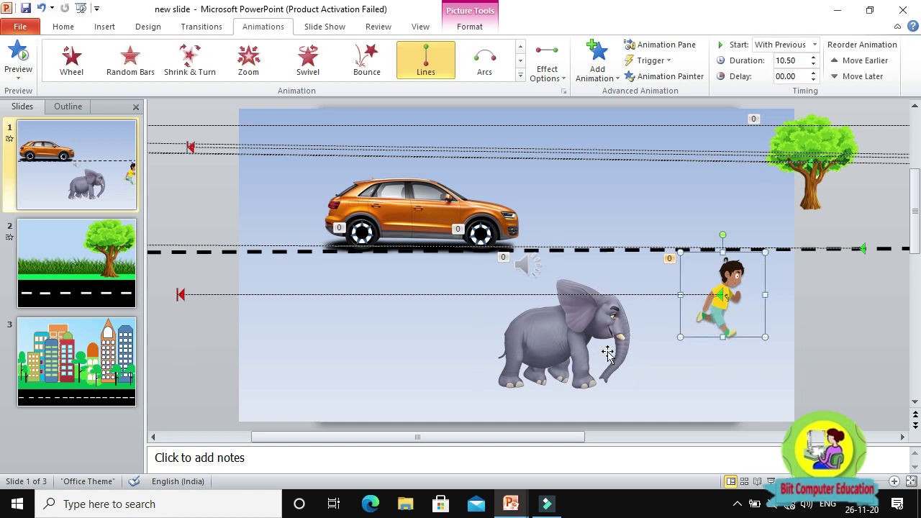
Play slide 1 from the current slide with Shift+F5, then exit the show.
key(shift+F5)
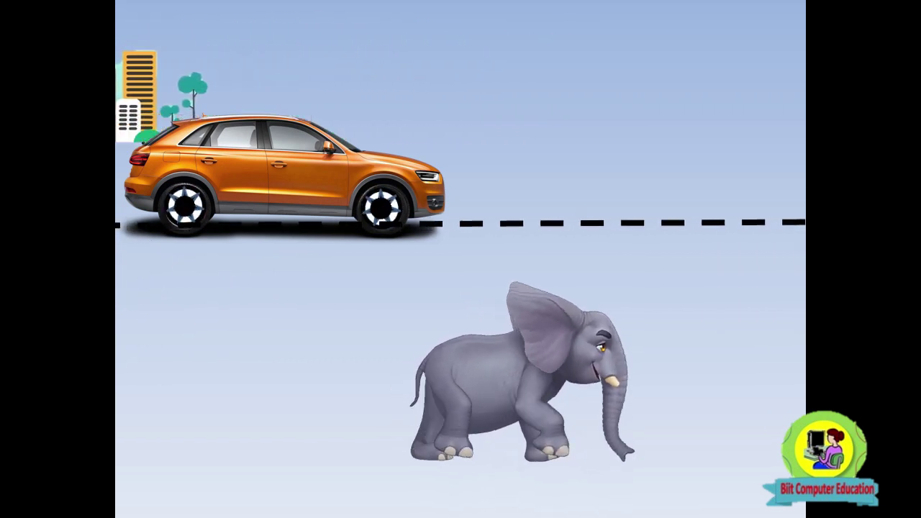
key(Escape)
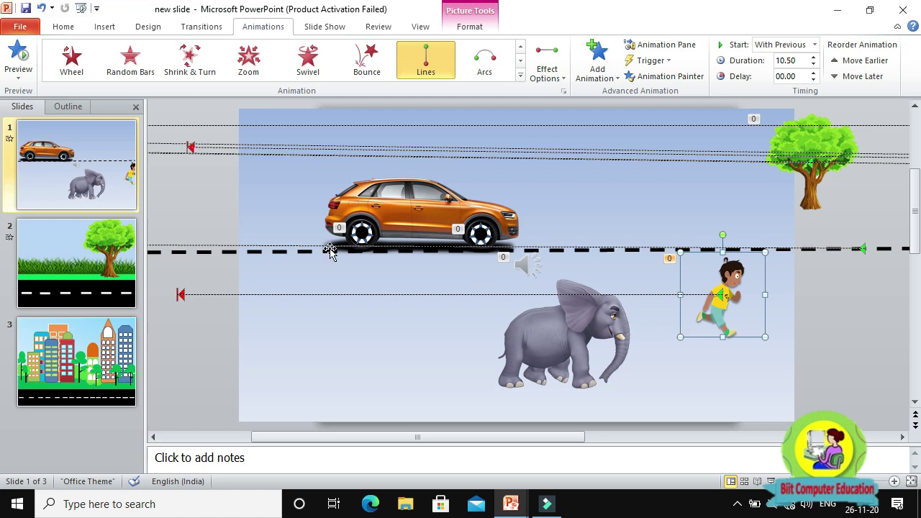
click(111, 187)
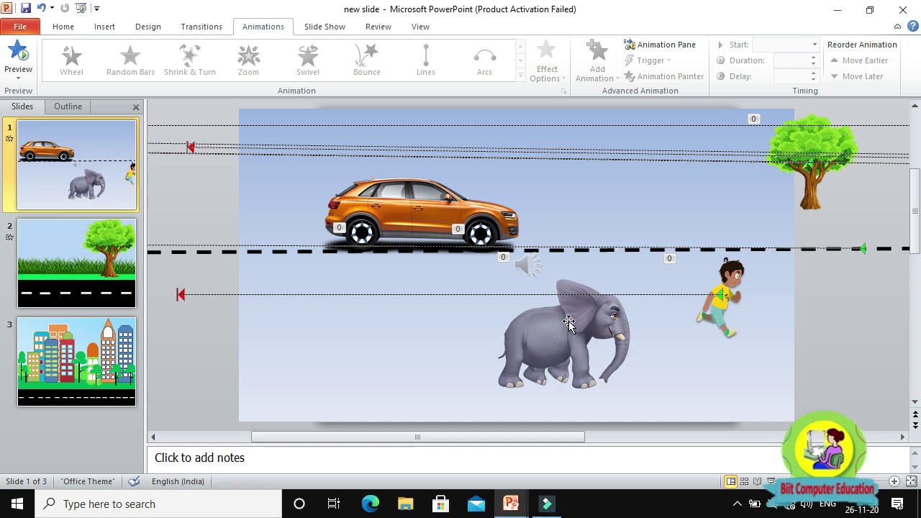
Apply the transition to all slides, turn off On Mouse Click advance, and test the slide show.
click(202, 27)
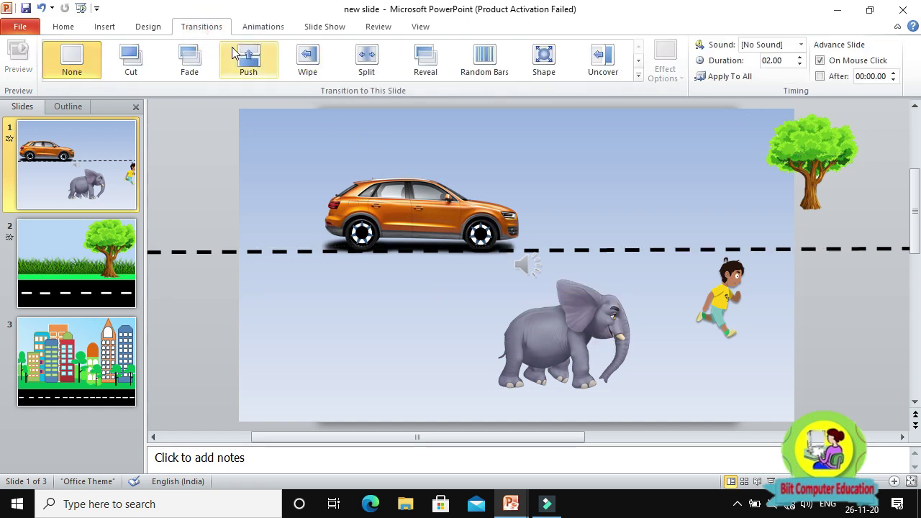
click(726, 82)
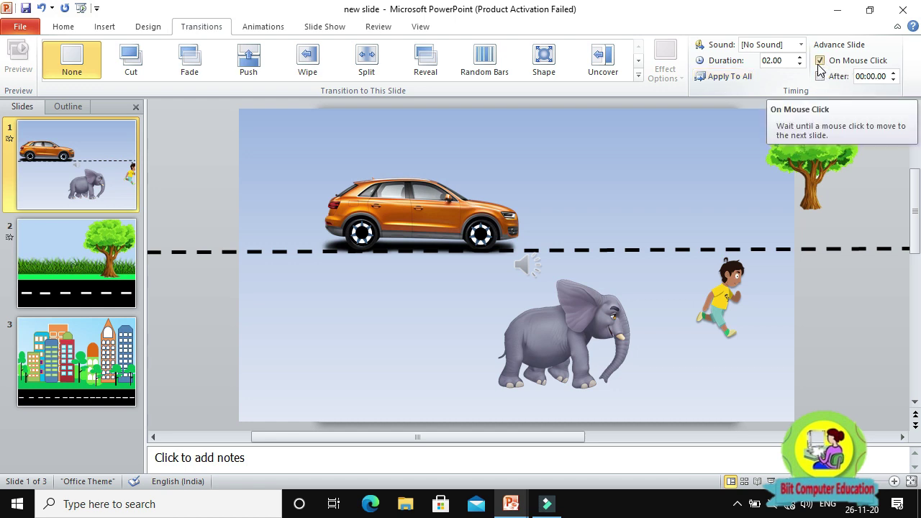
click(818, 63)
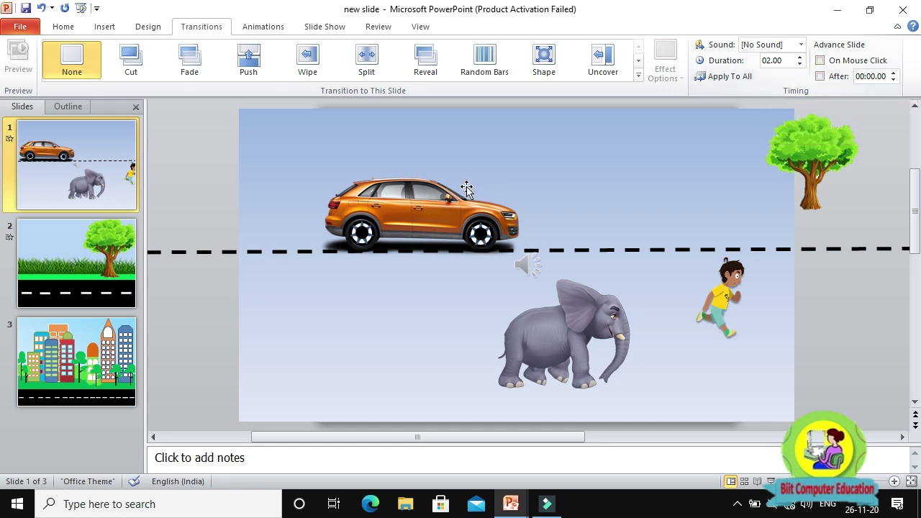
key(F5)
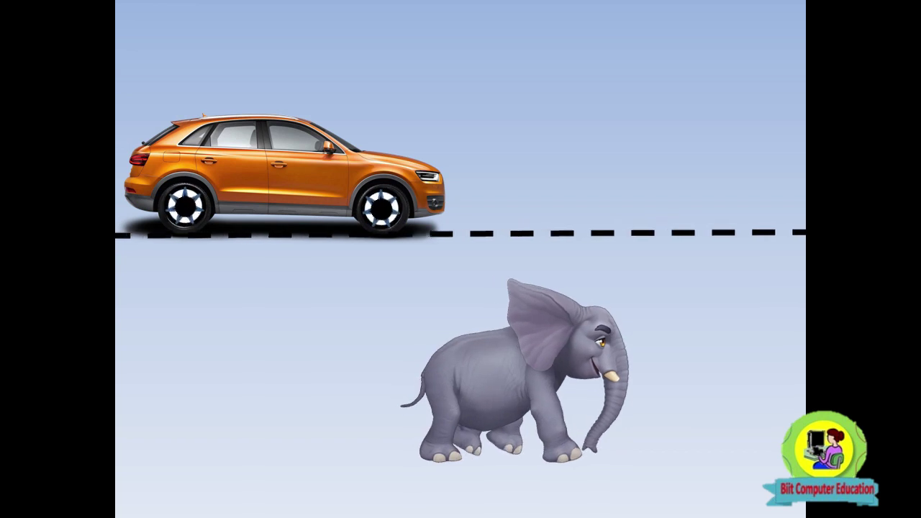
key(Escape)
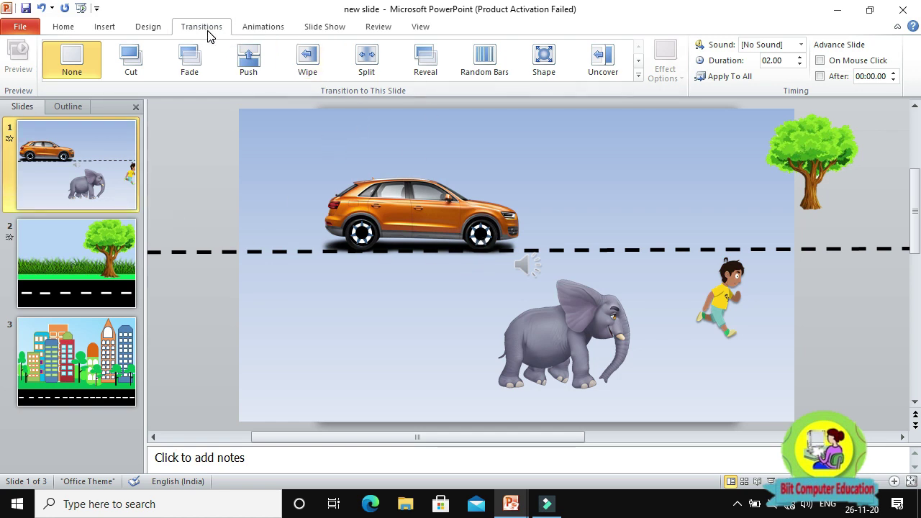
Review After_You.mp3's effect and timing options in the Animation Pane, then go to slide 2.
click(262, 28)
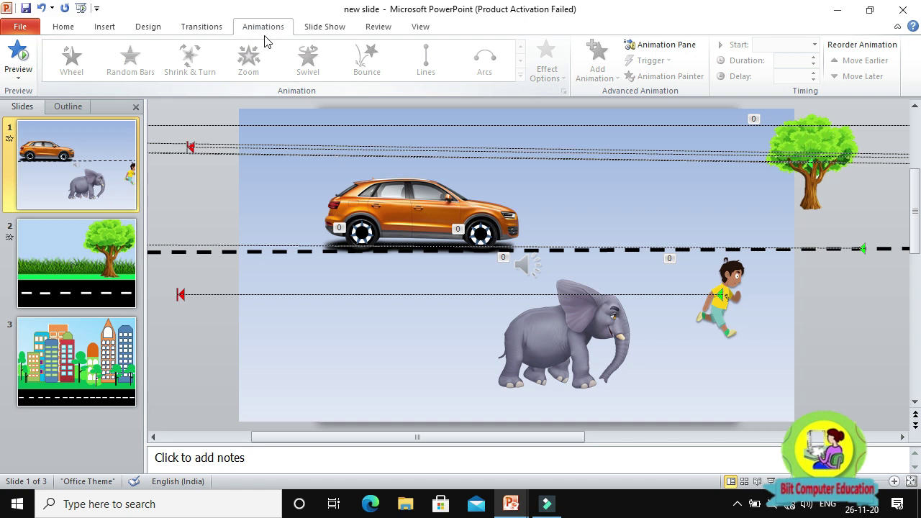
click(657, 45)
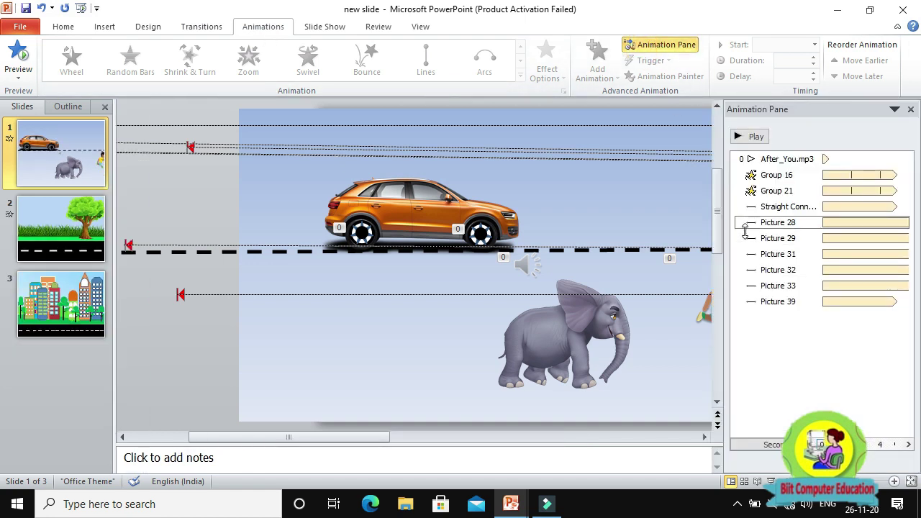
click(793, 160)
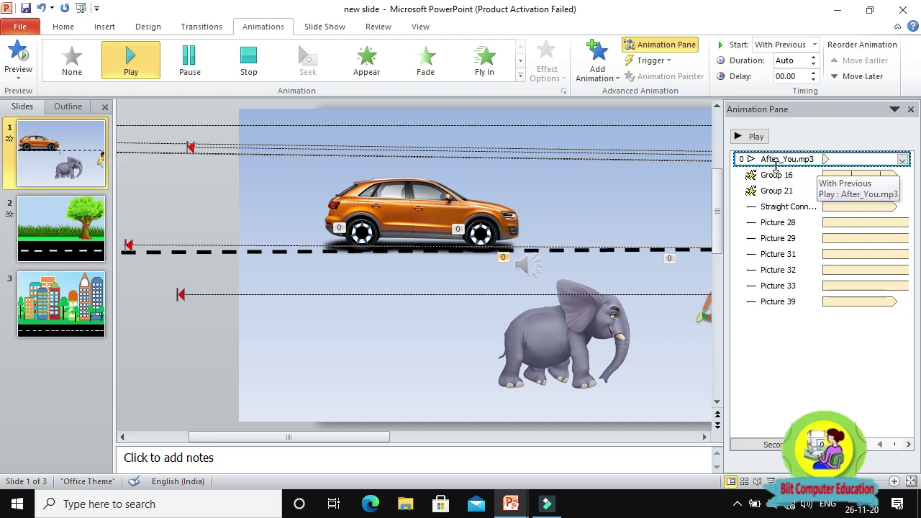
click(902, 160)
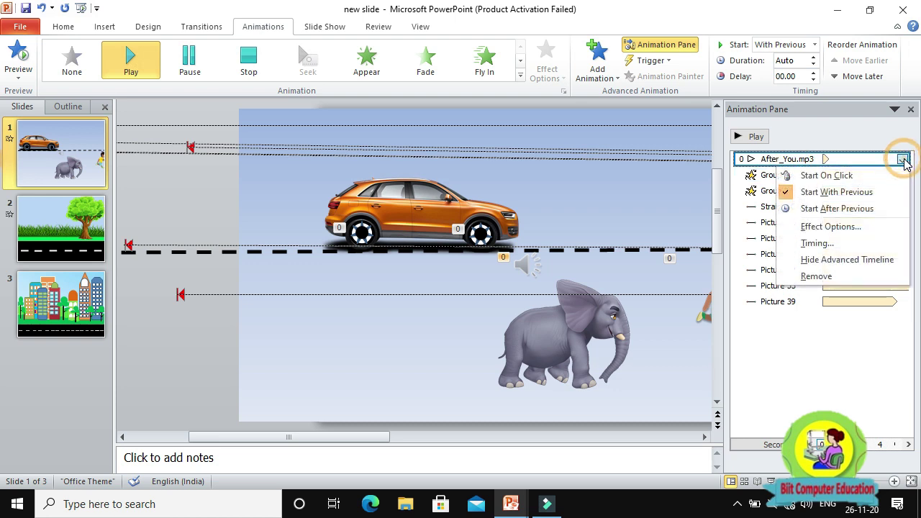
click(826, 227)
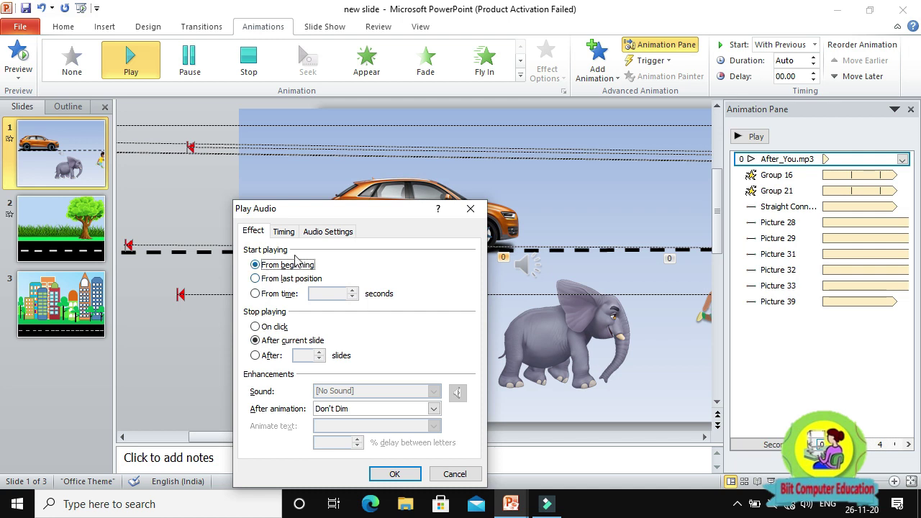
click(282, 232)
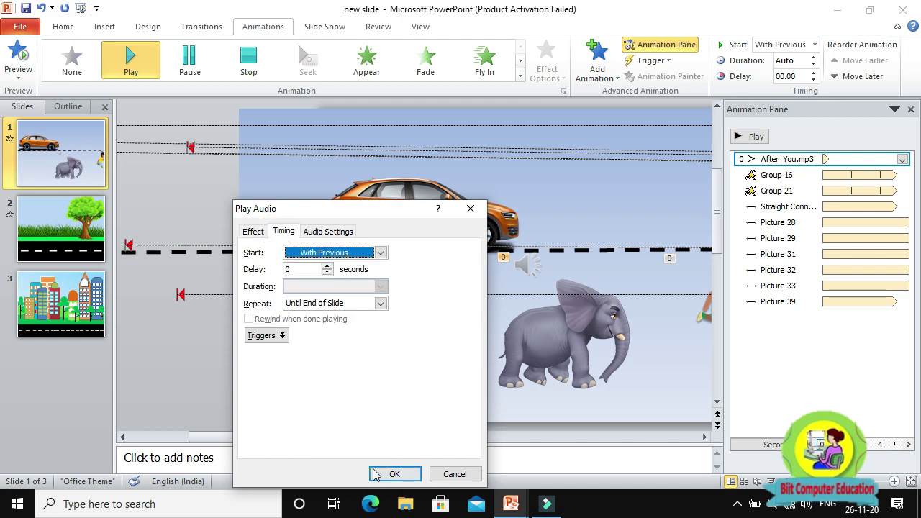
click(395, 474)
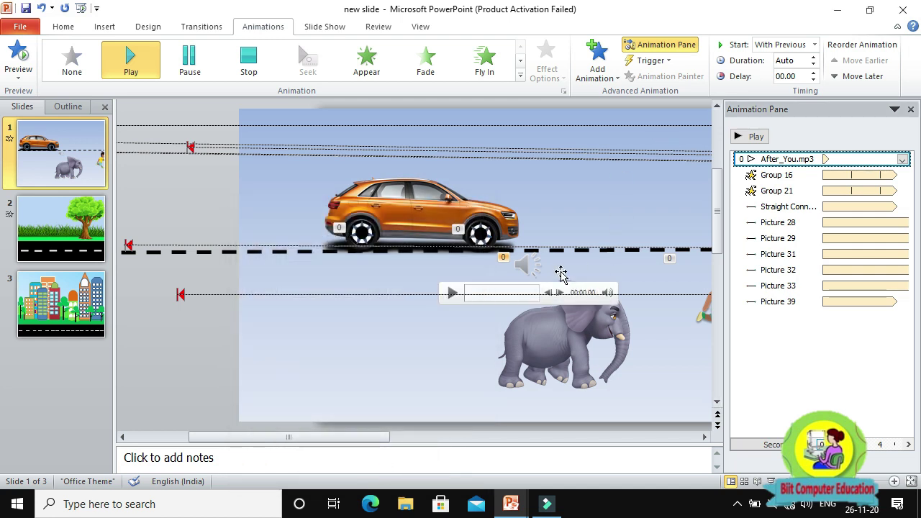
click(70, 235)
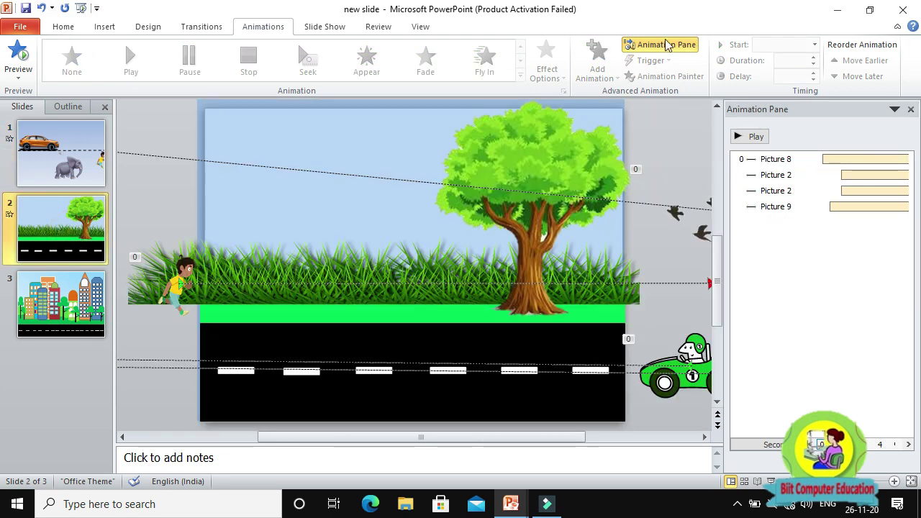
Check the transition settings on slides 3 and 2, then return to slide 1.
click(221, 27)
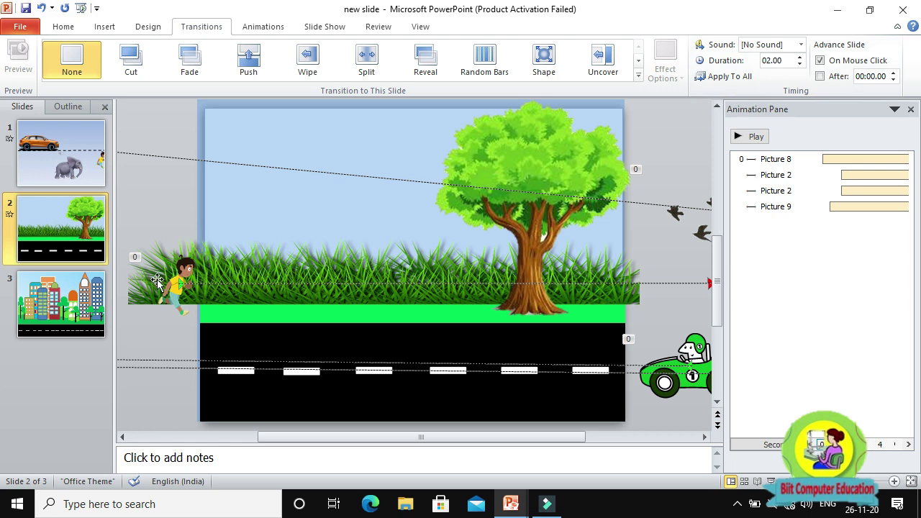
click(69, 301)
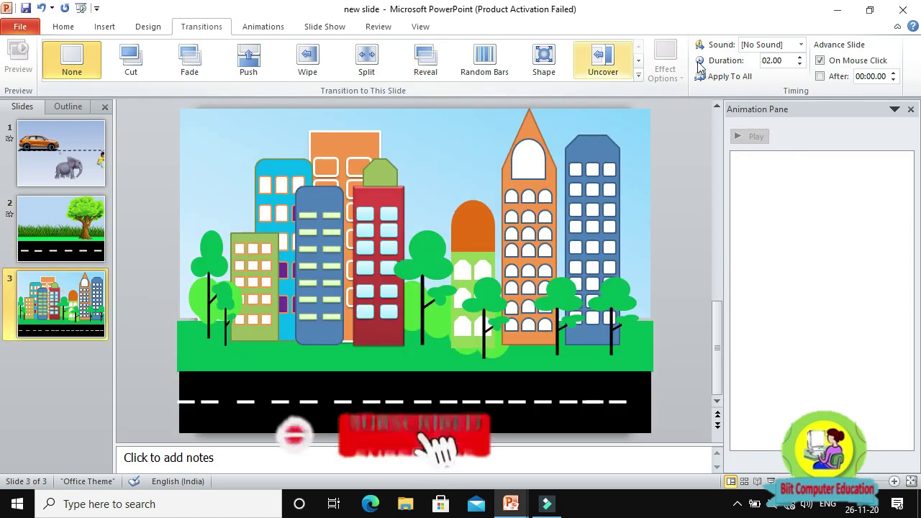
click(56, 246)
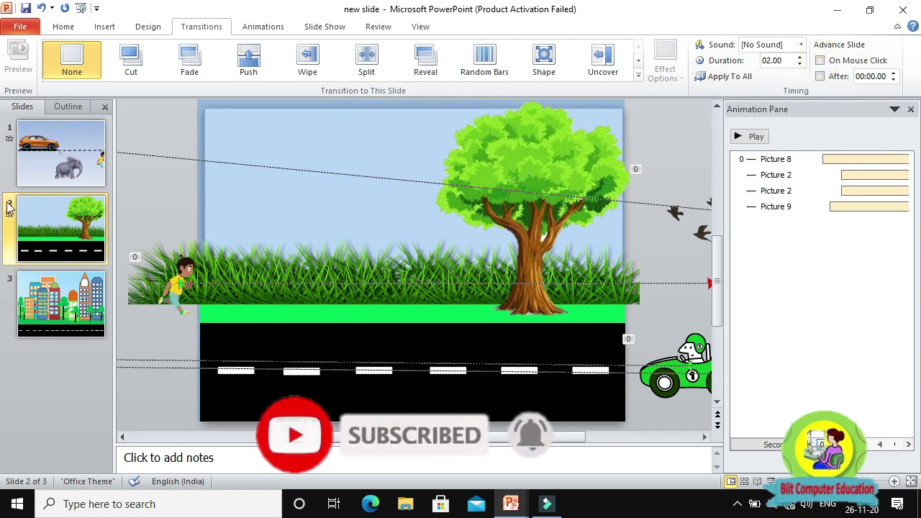
click(93, 179)
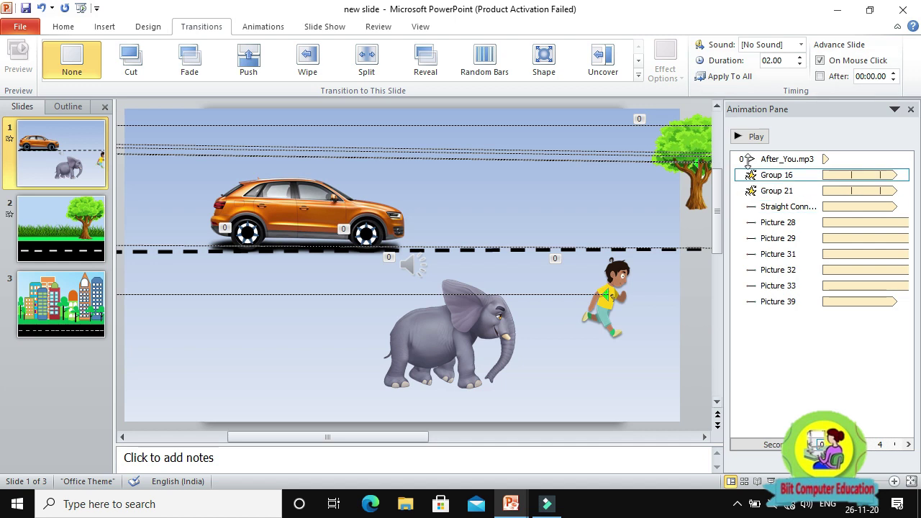
Play and stop slide 1's animation preview, then open the After_You.mp3 options menu.
click(752, 137)
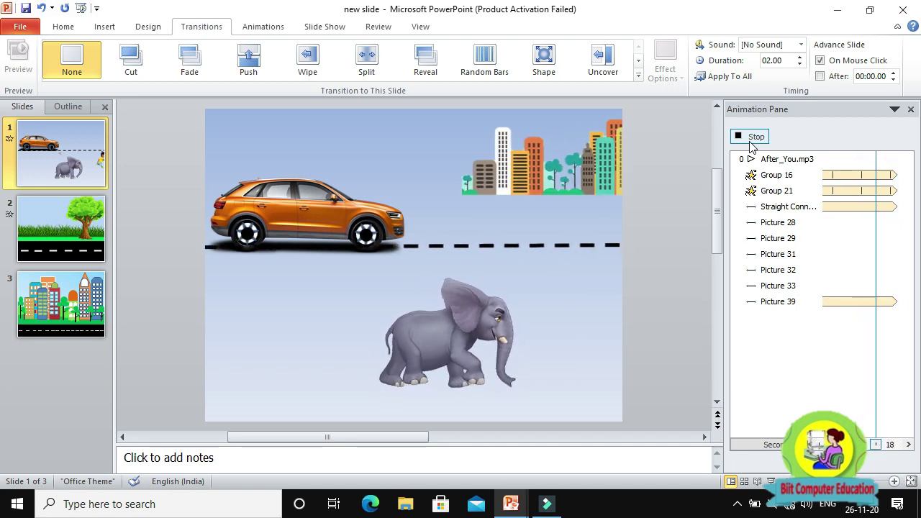
click(655, 347)
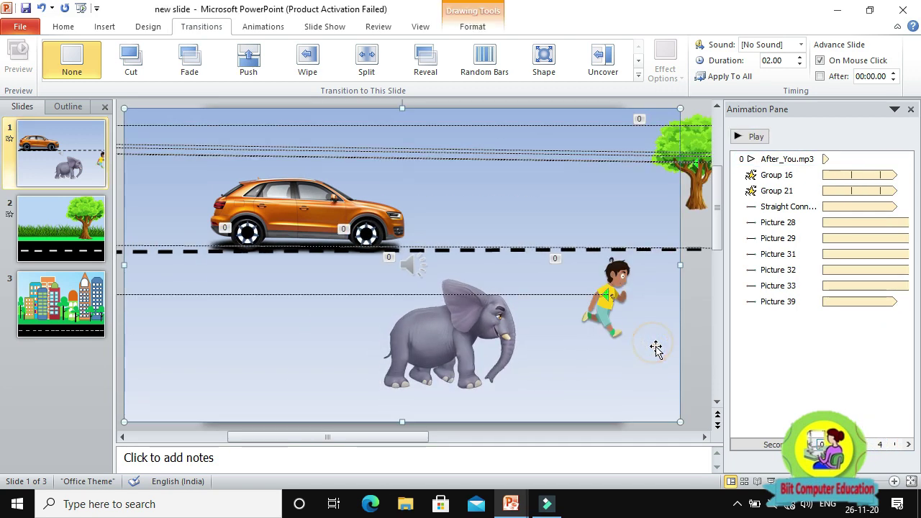
click(859, 159)
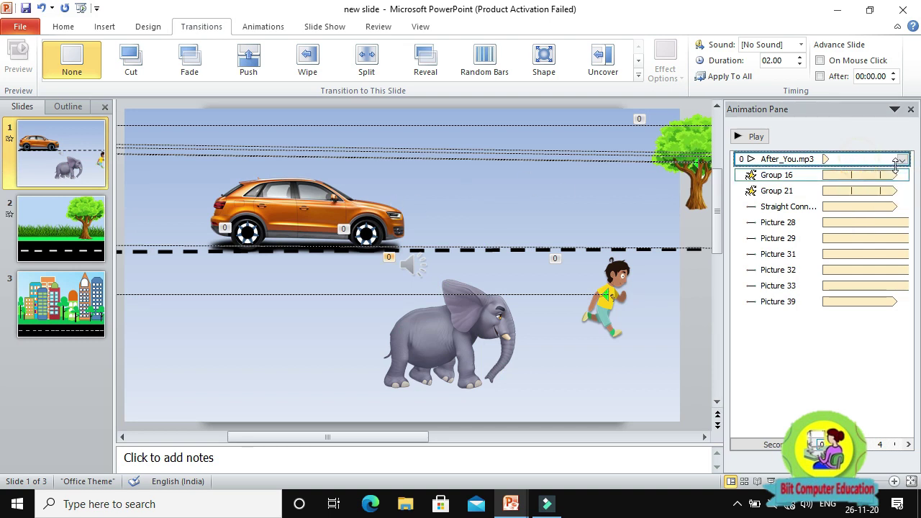
click(903, 160)
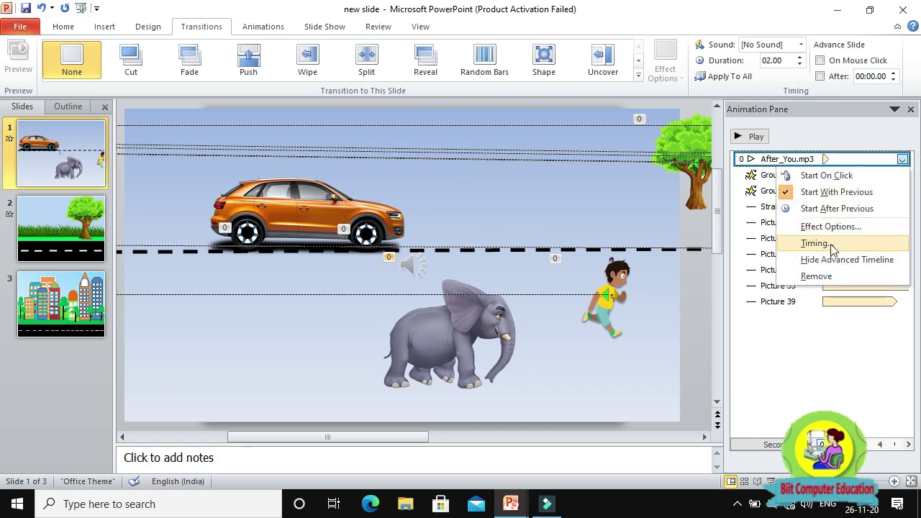
Set After_You.mp3 to stop playing after 5 slides, then preview the animations again.
click(816, 244)
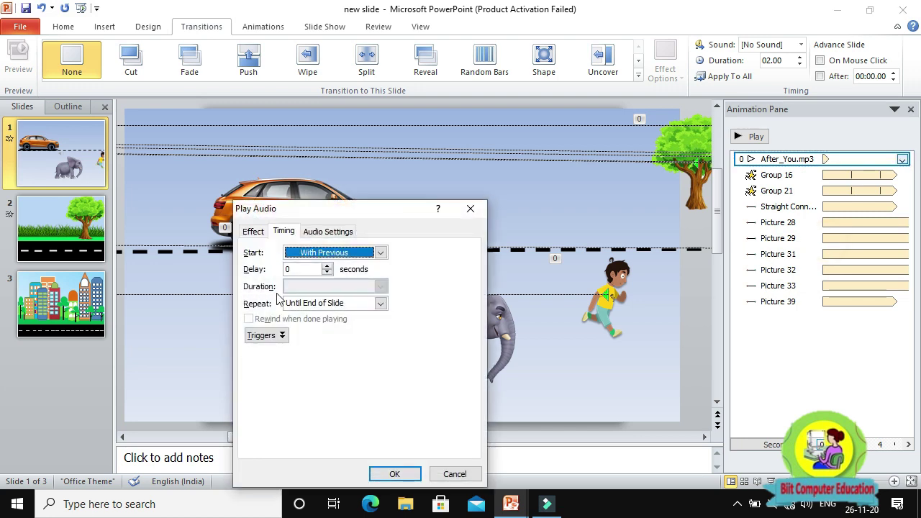
click(254, 232)
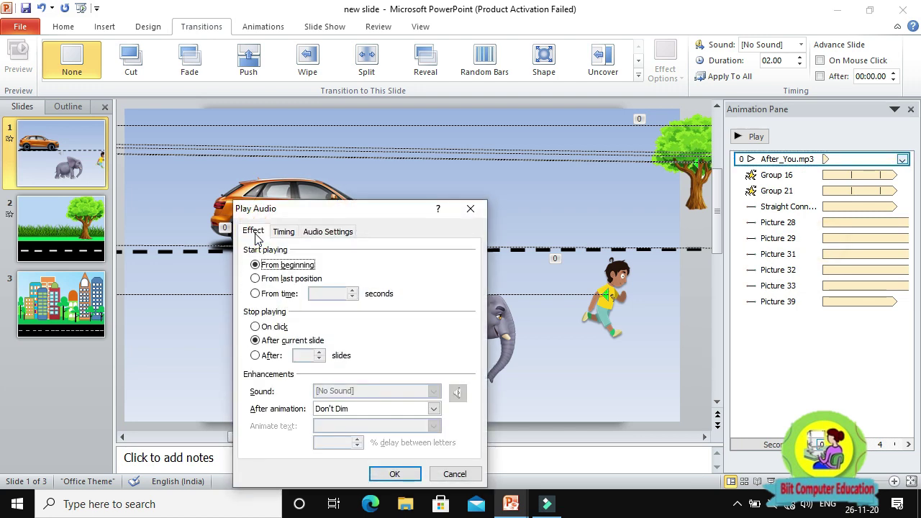
click(256, 356)
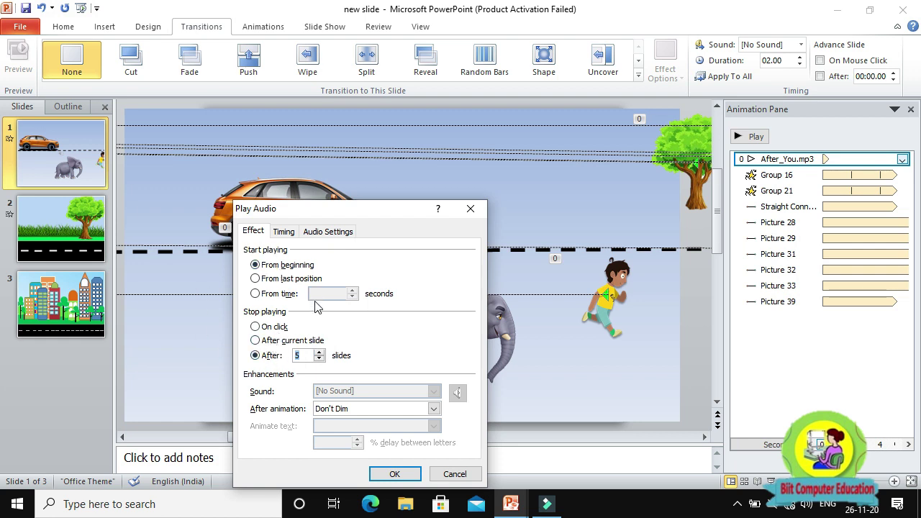
click(288, 233)
click(328, 231)
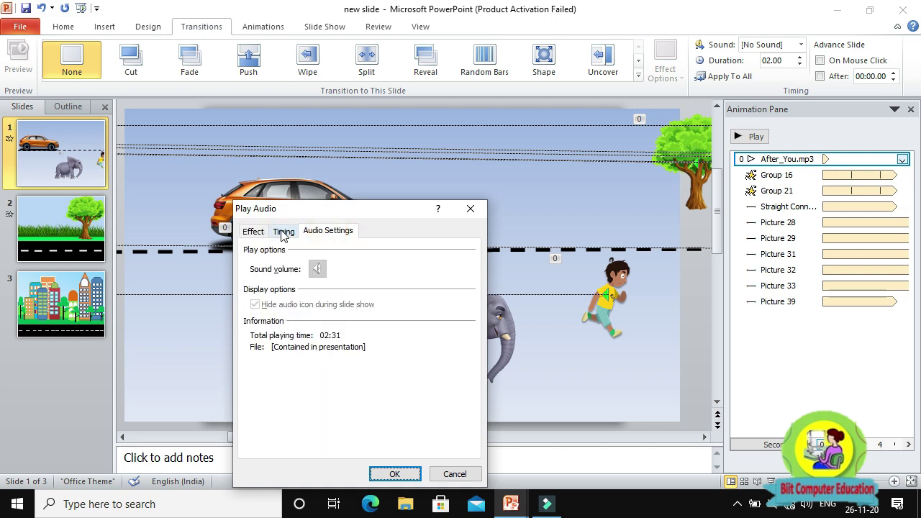
click(255, 232)
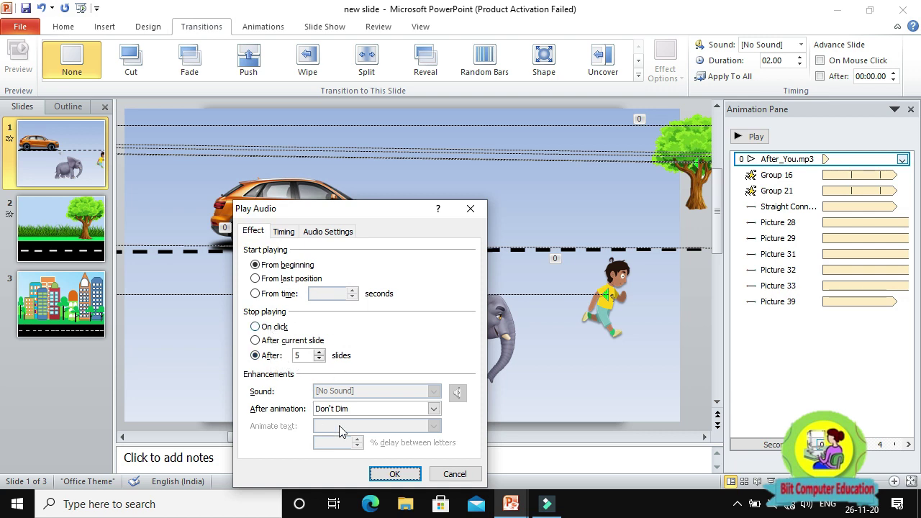
click(386, 475)
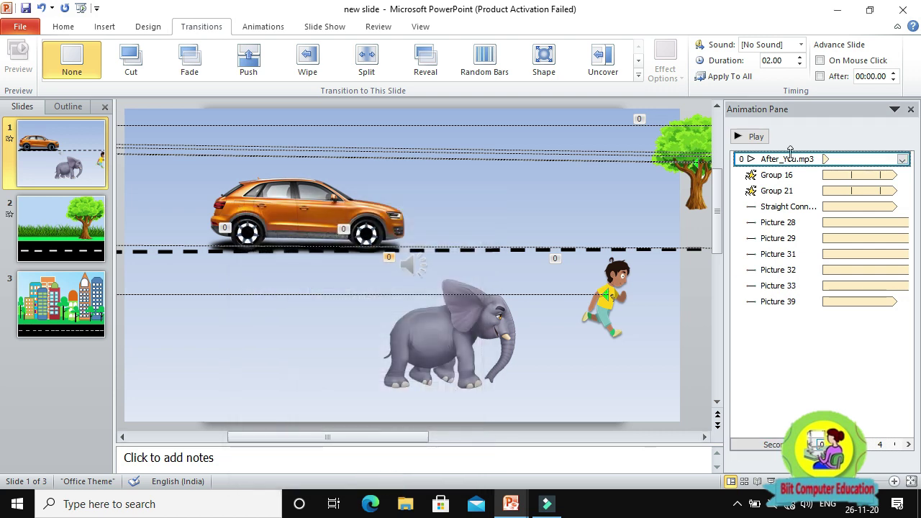
click(755, 140)
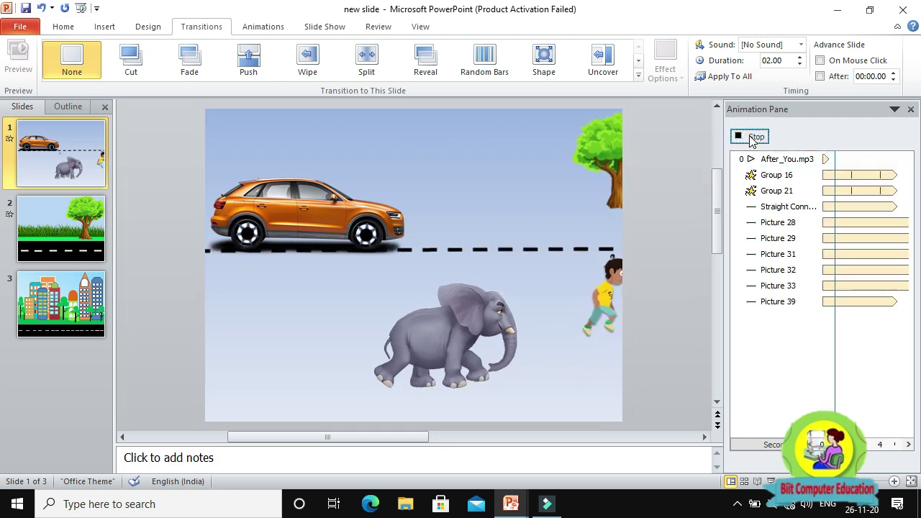
Stop the preview and run the whole presentation as a slide show.
click(752, 136)
key(F5)
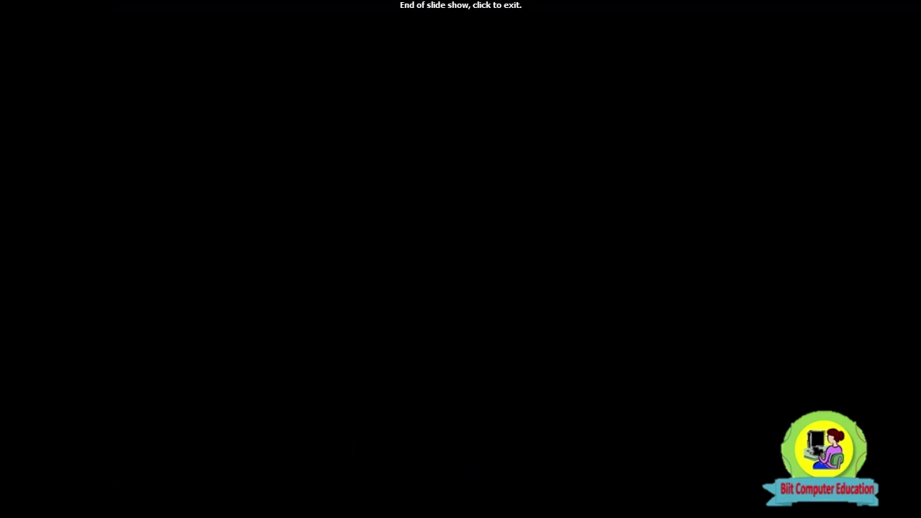
Exit the slide show and browse slides 1–3, selecting the After_You.mp3 sound on slide 1.
key(Escape)
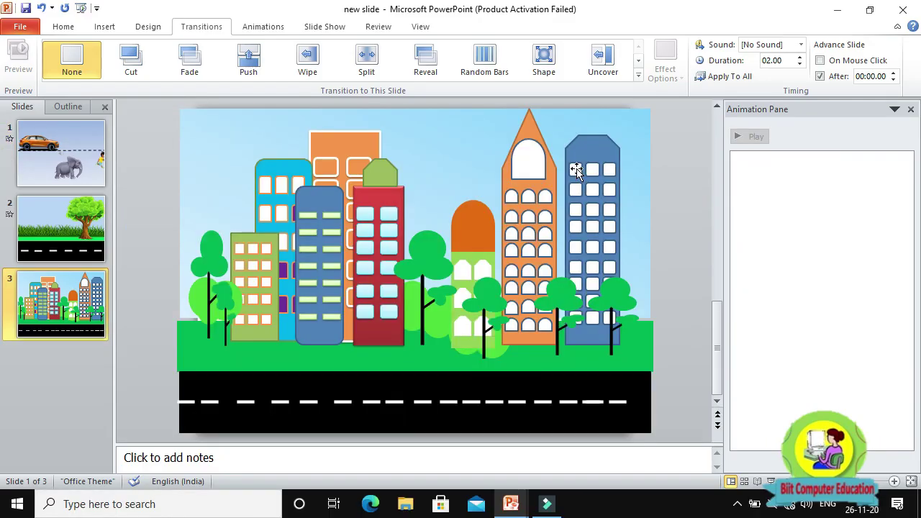
click(47, 244)
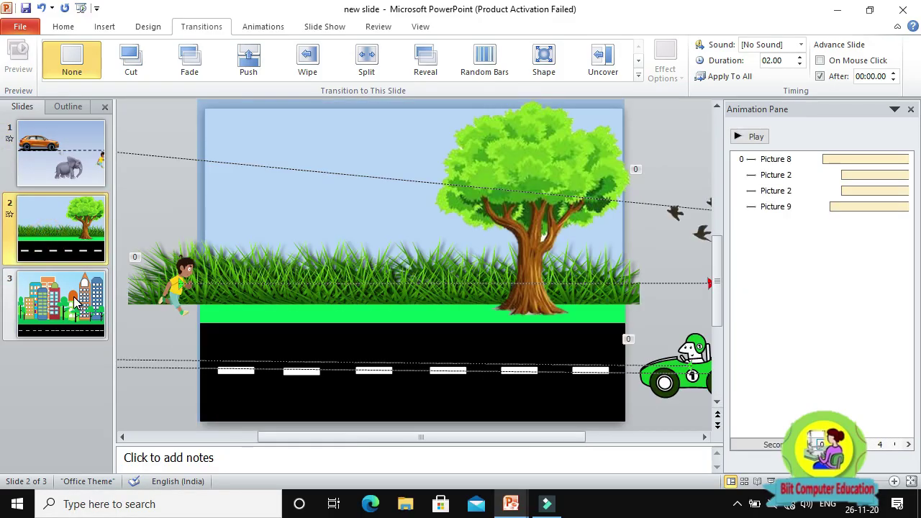
click(75, 302)
click(49, 177)
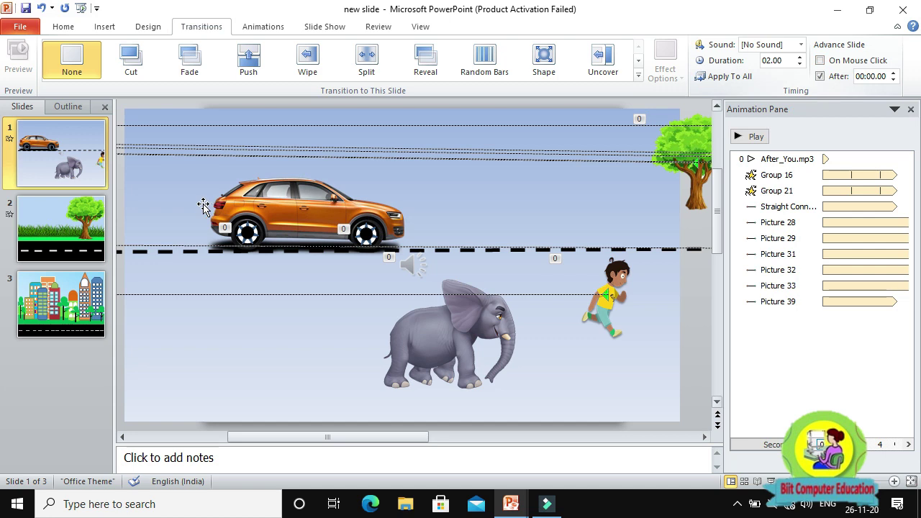
click(95, 230)
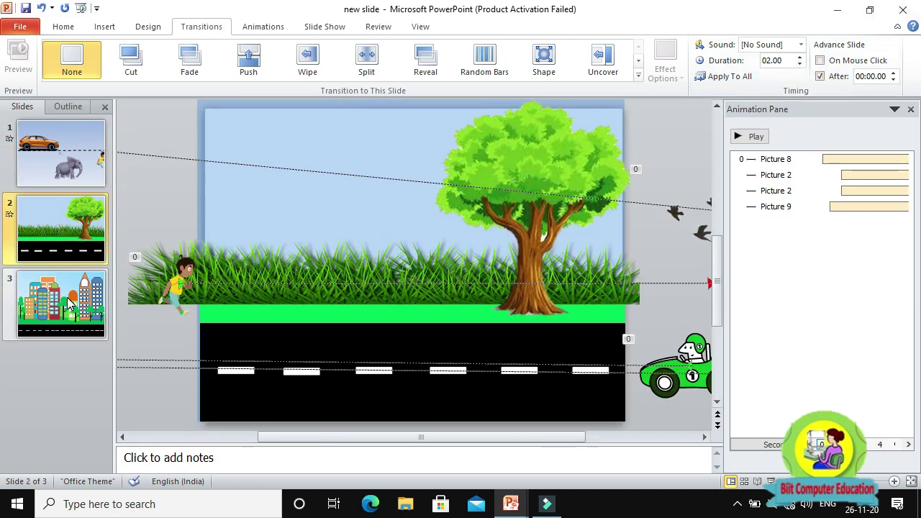
click(69, 302)
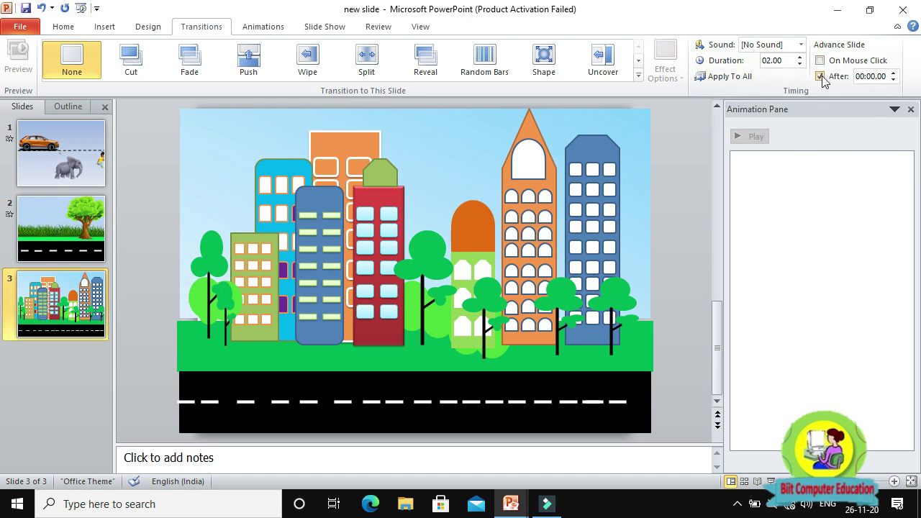
click(29, 155)
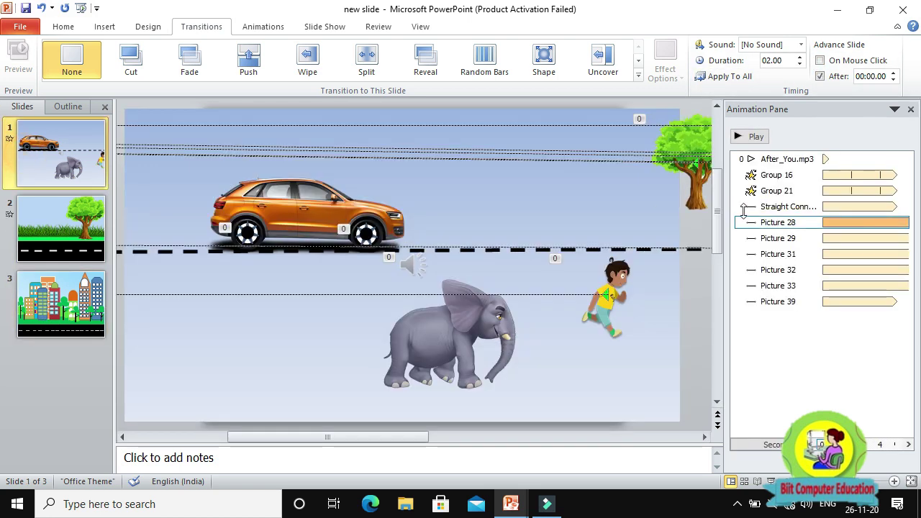
click(828, 158)
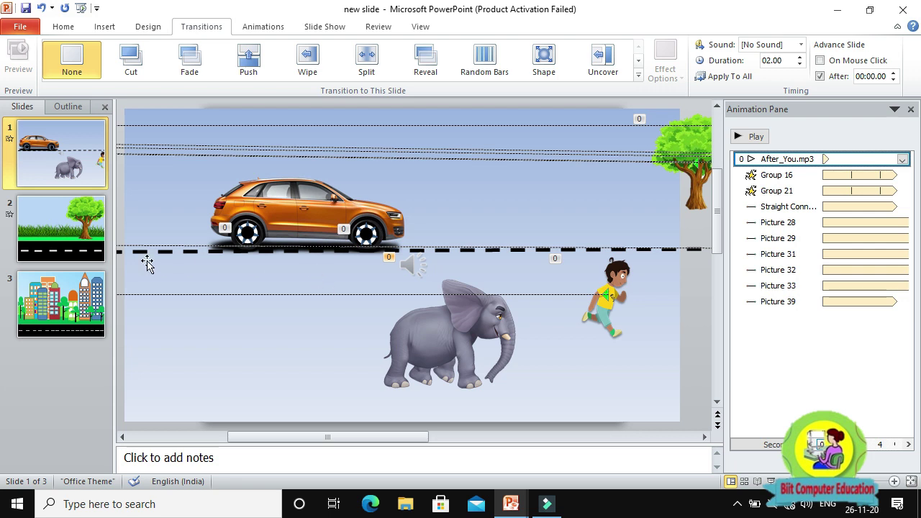
Go to slide 2 and zoom out twice to reveal the off-slide objects.
click(64, 234)
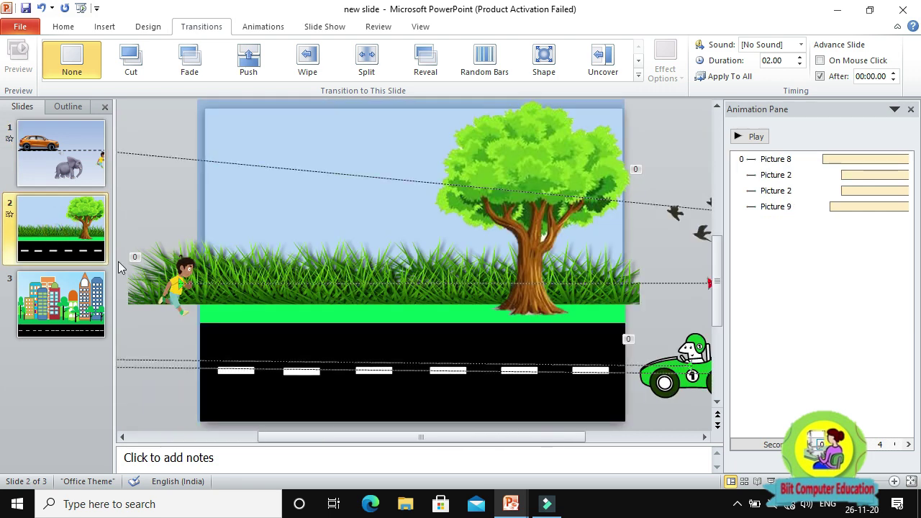
click(815, 482)
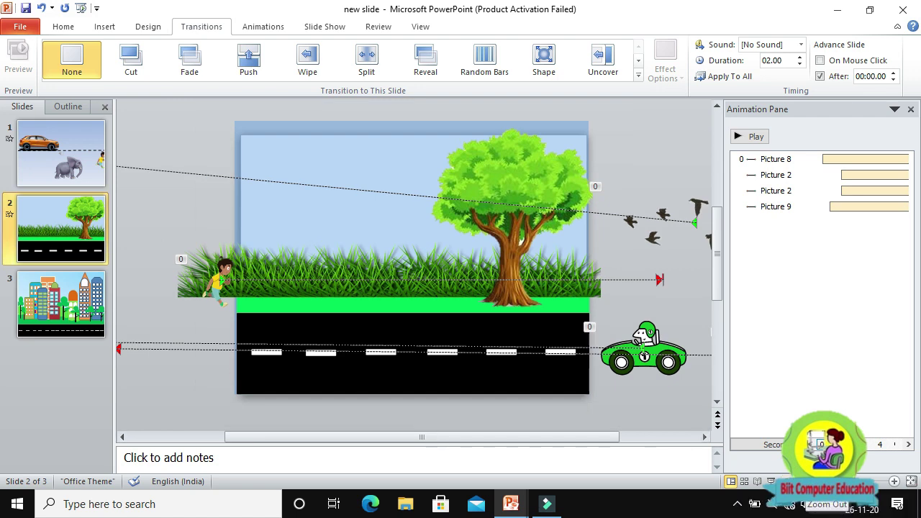
click(815, 482)
Insert the elephant picture from file onto slide 2.
click(104, 27)
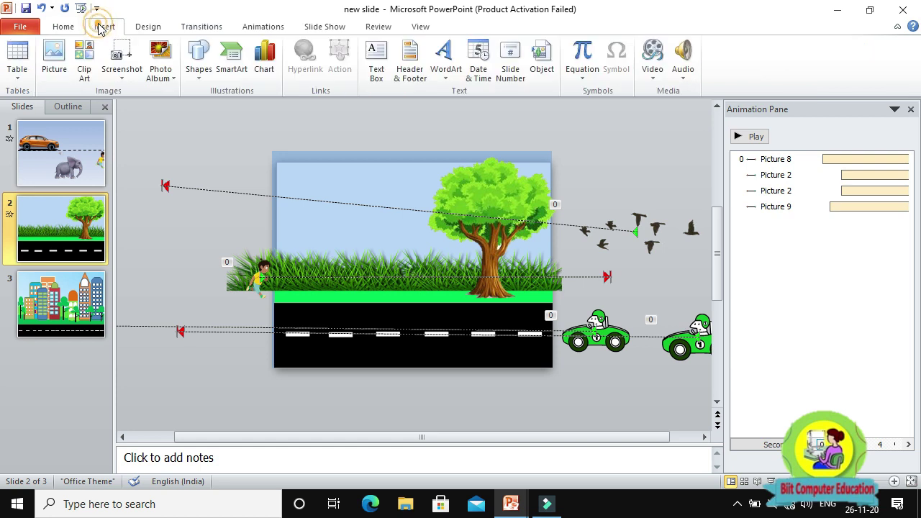
click(54, 61)
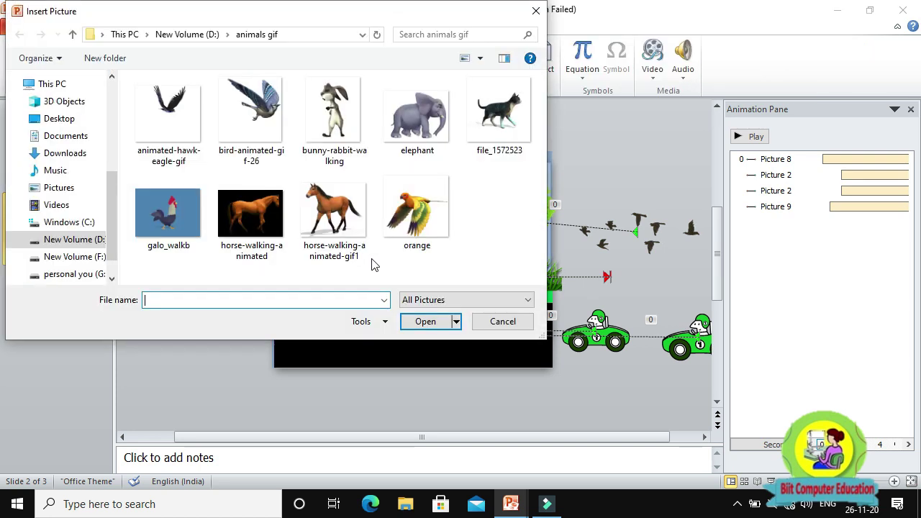
click(420, 141)
click(423, 326)
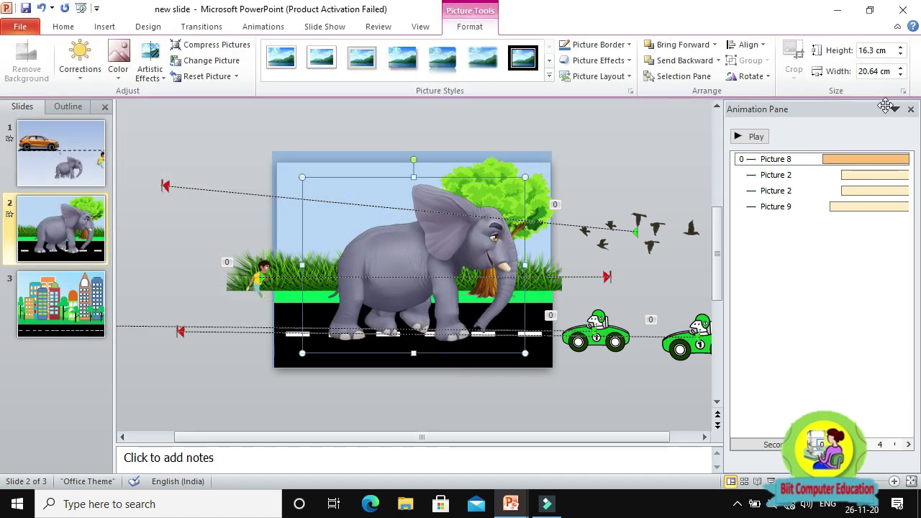
Shrink the elephant to 7.56 × 9.57 cm and park it off the slide's left edge.
click(912, 110)
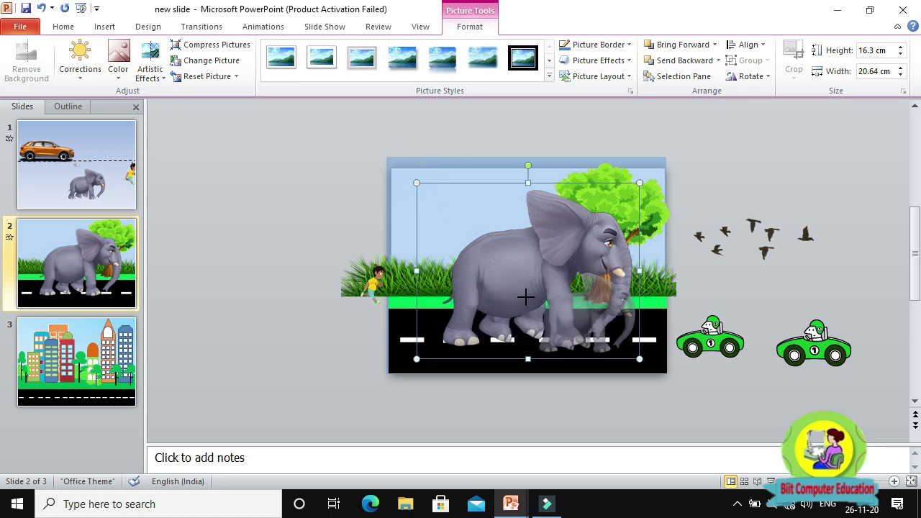
drag(577, 317, 271, 308)
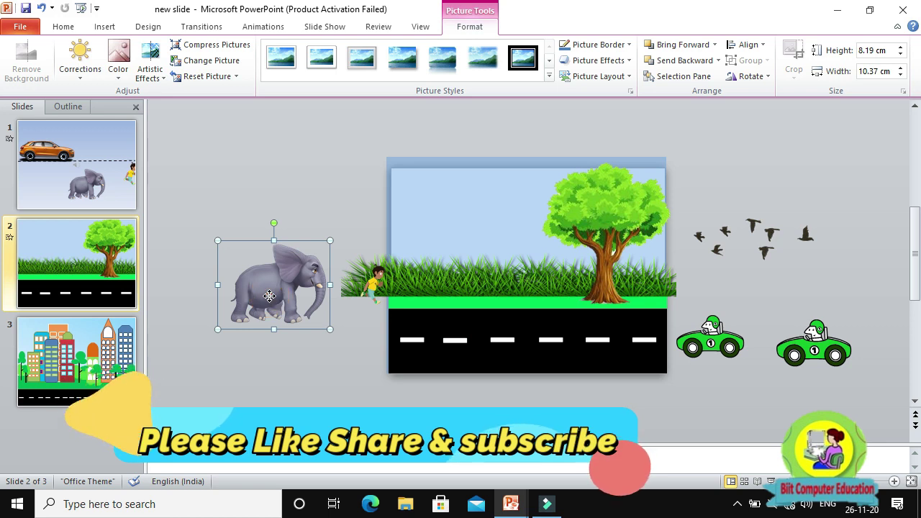
drag(266, 285, 258, 285)
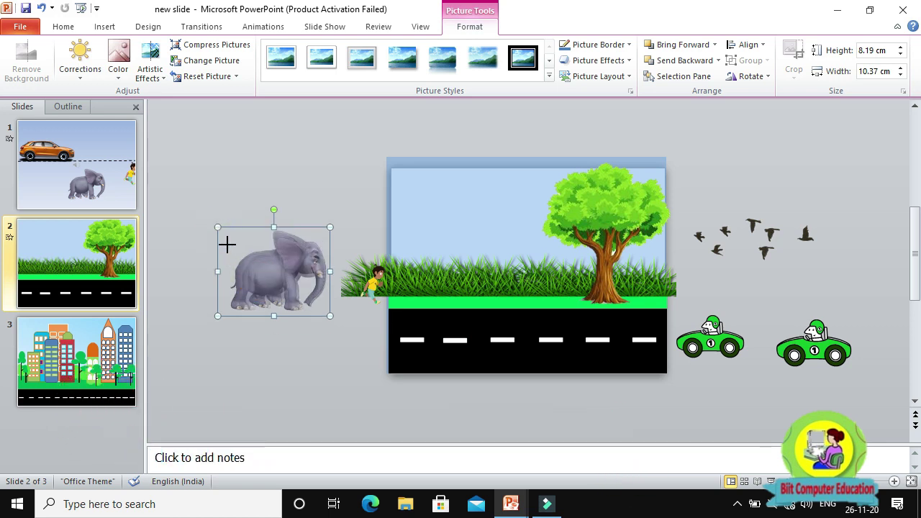
drag(218, 230, 226, 235)
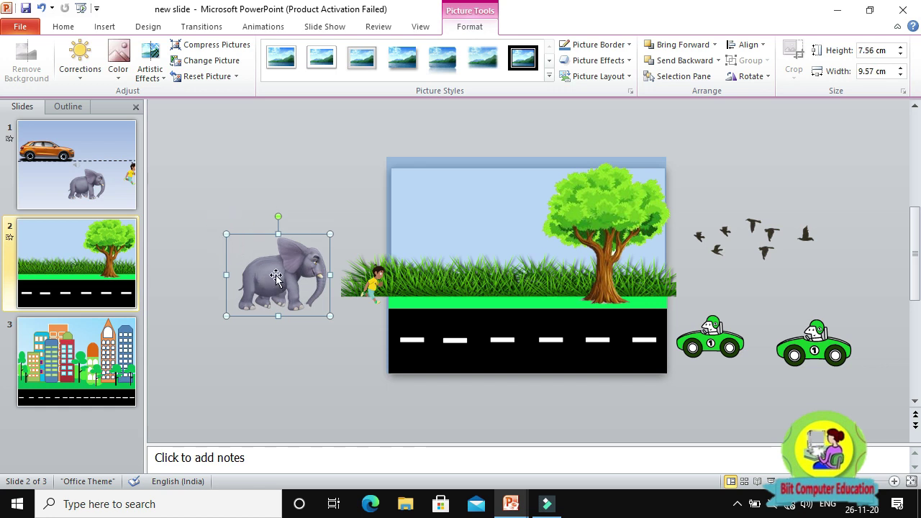
click(256, 33)
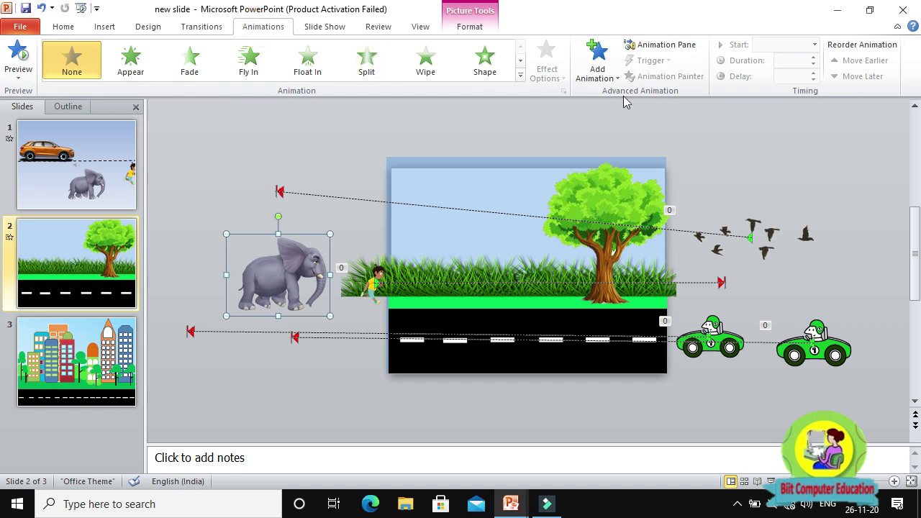
Apply the Right lines motion path to slide 2's elephant.
click(606, 79)
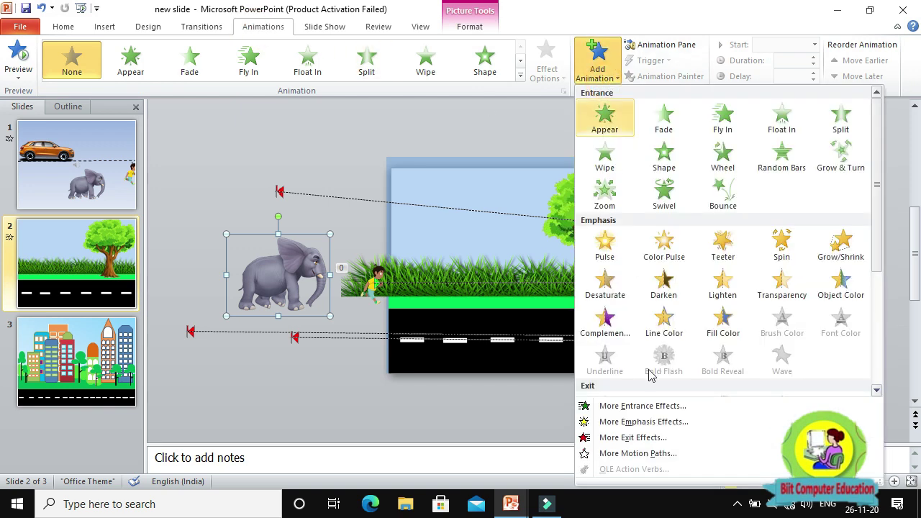
click(633, 455)
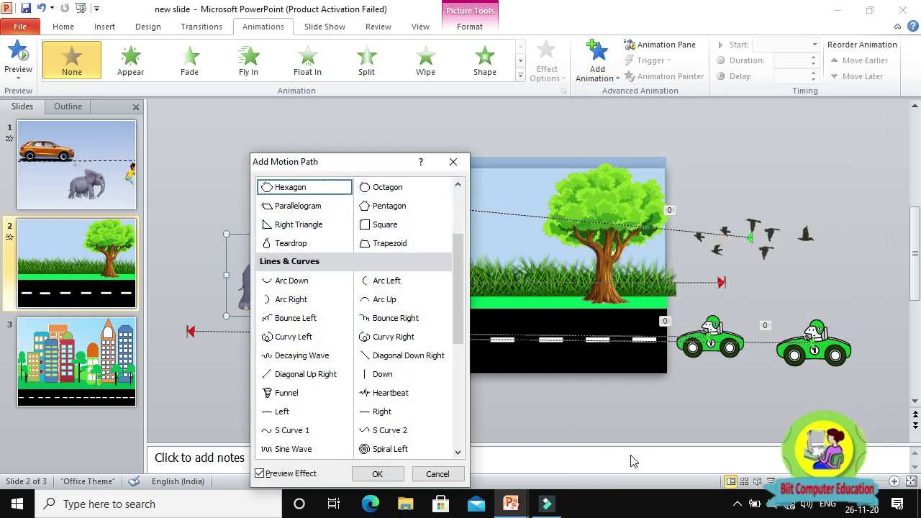
mouse_move(366, 167)
mouse_down()
mouse_move(690, 149)
mouse_move(709, 132)
mouse_up()
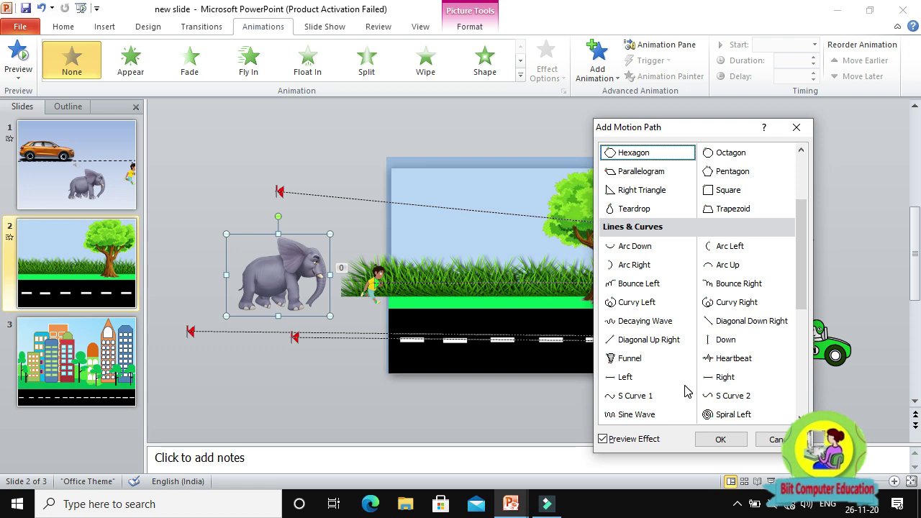
click(723, 377)
click(720, 439)
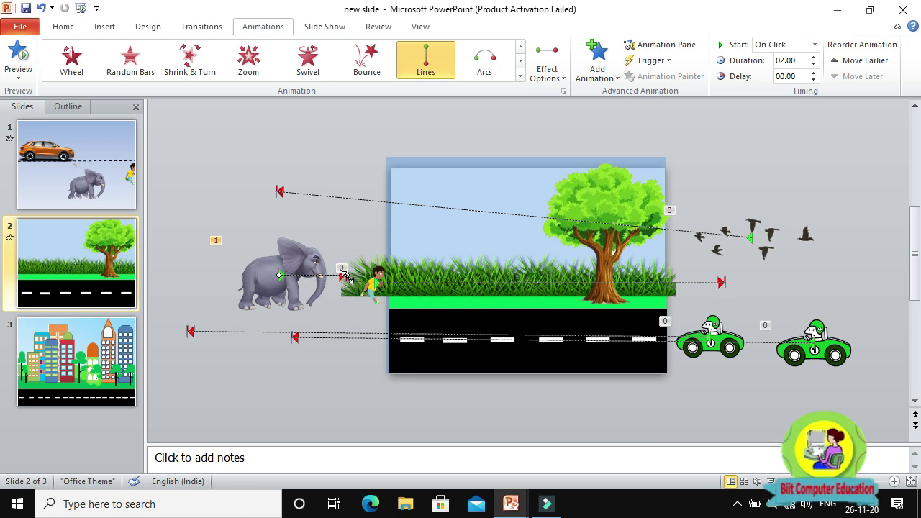
Extend the elephant's path end far to the right and lower the elephant slightly.
drag(675, 277, 760, 274)
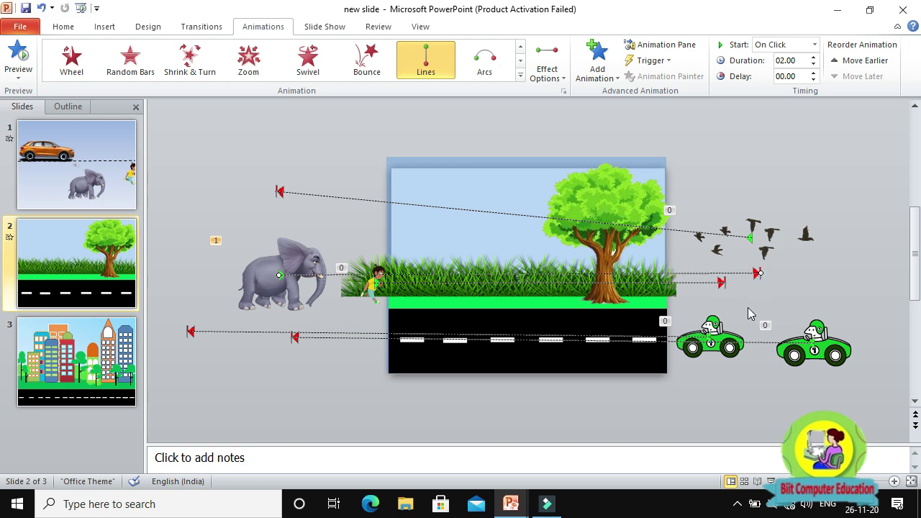
click(290, 305)
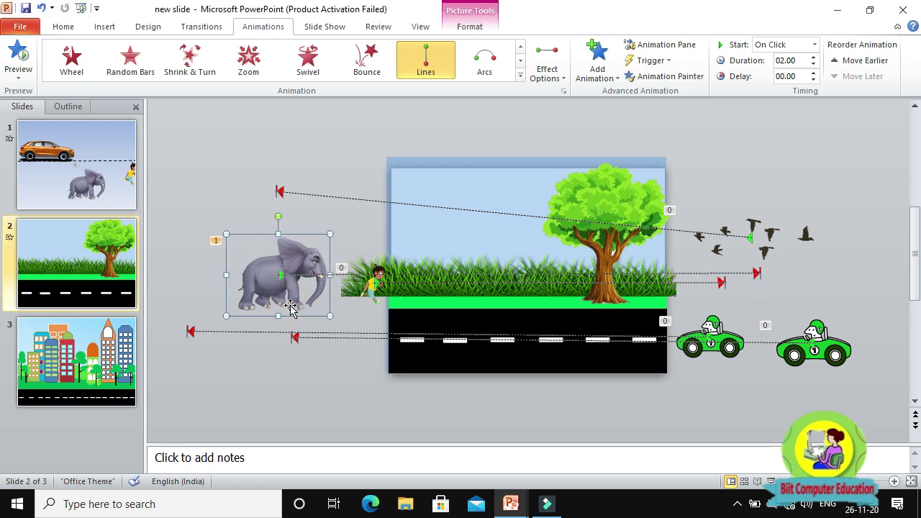
drag(290, 304, 290, 306)
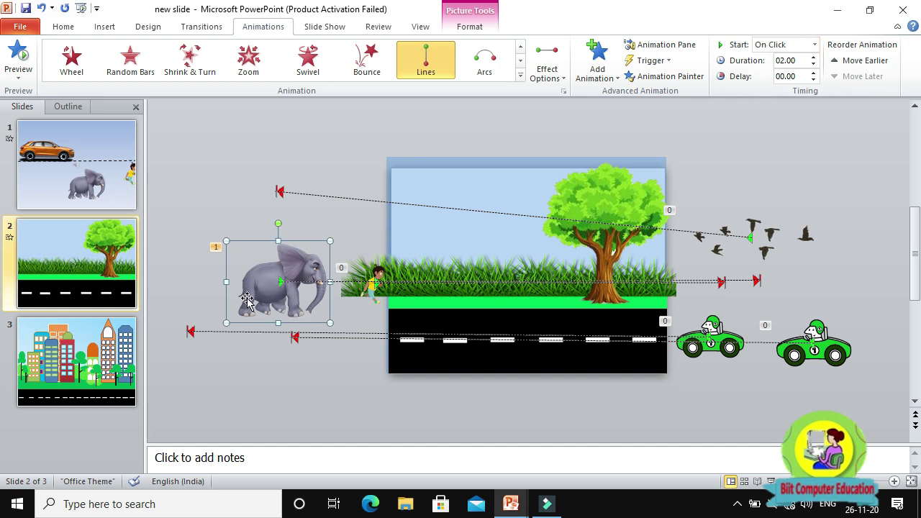
Set the elephant to start With Previous, lasting 10.00 seconds after a 00.50 delay, and preview it.
click(773, 51)
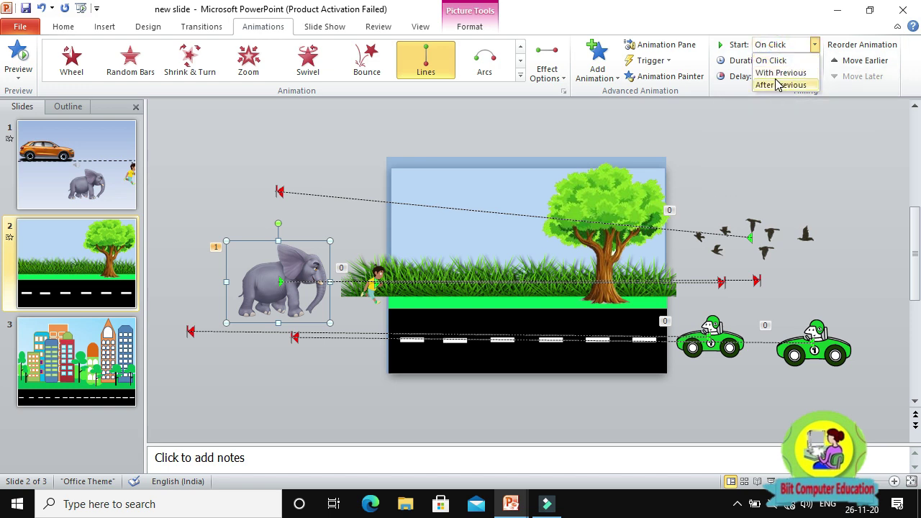
click(777, 72)
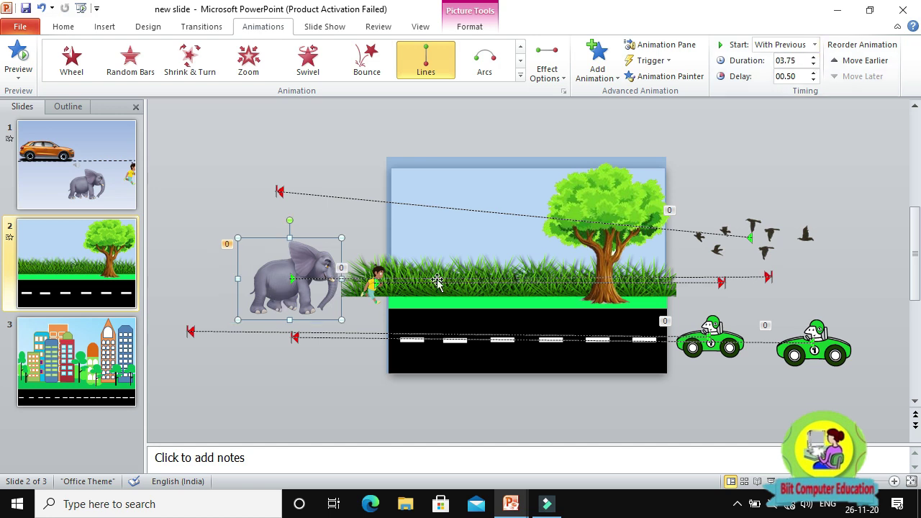
click(813, 57)
double_click(814, 57)
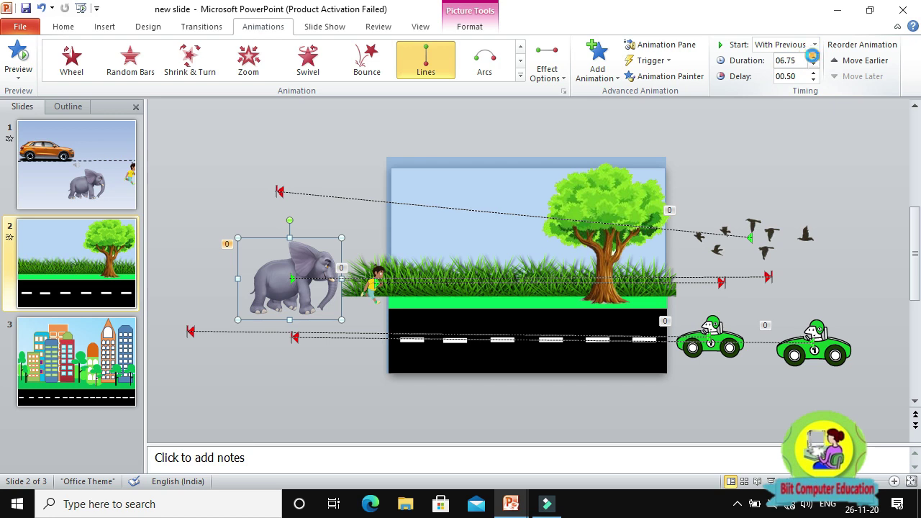
double_click(813, 57)
click(813, 57)
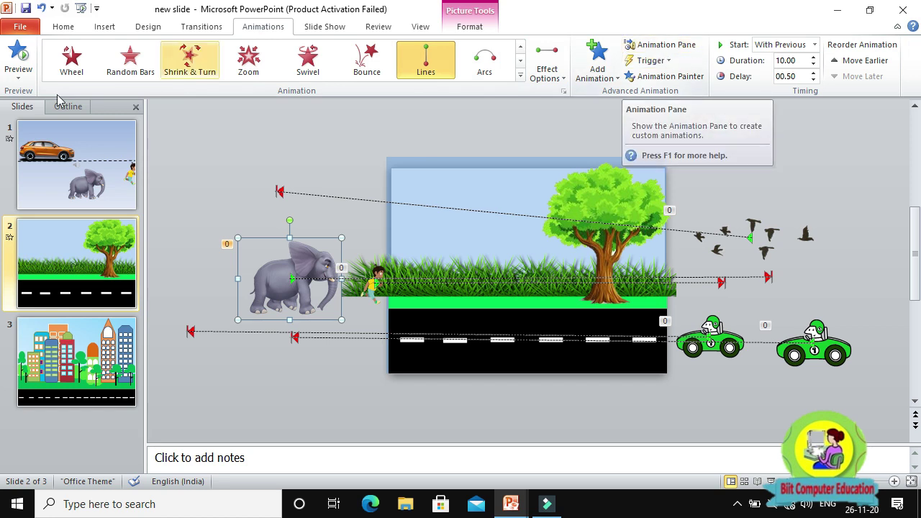
click(18, 74)
click(41, 94)
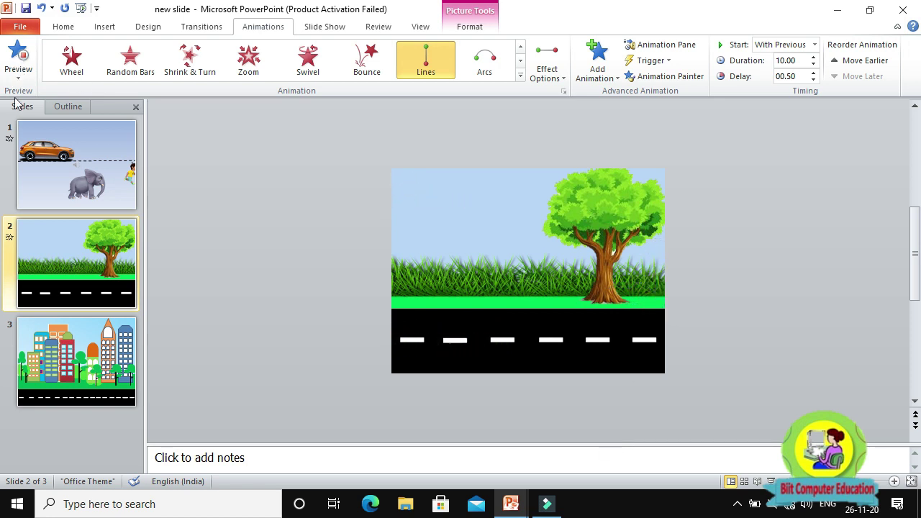
Run the slide show, nudge the elephant up slightly, and show the Animation Pane.
key(F5)
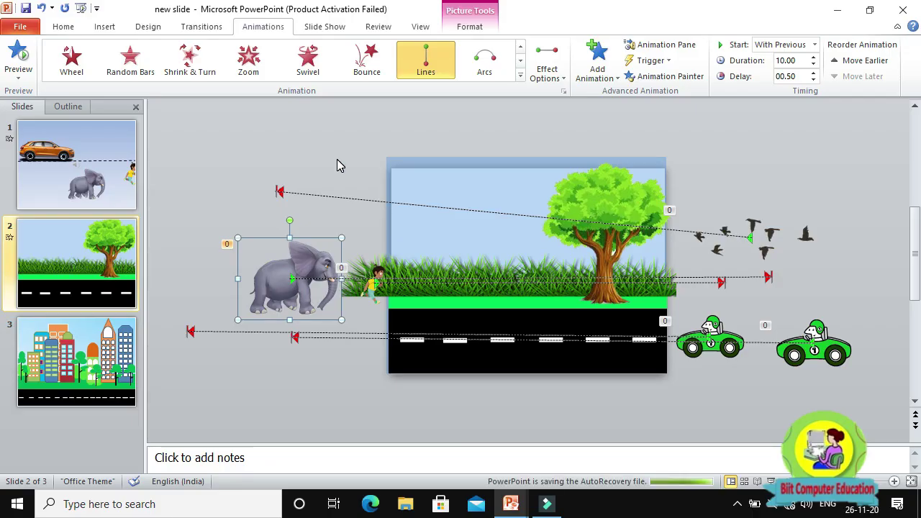
click(279, 293)
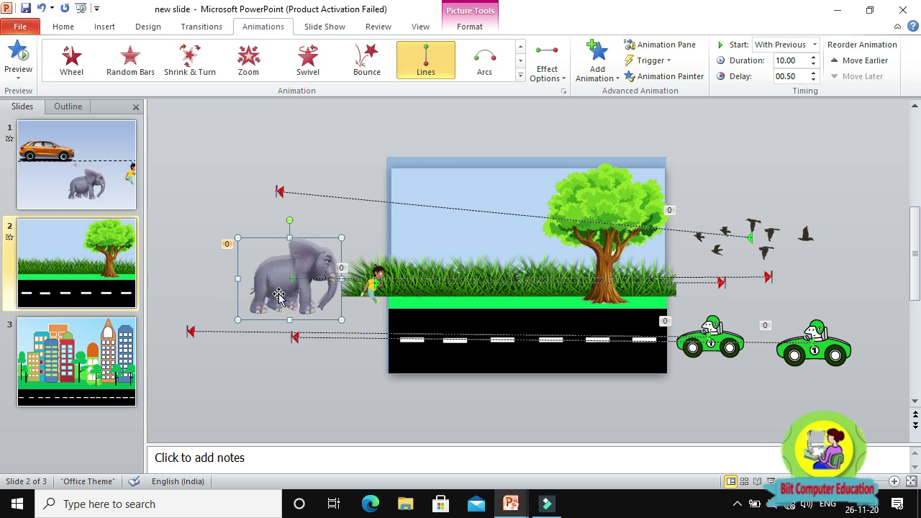
drag(278, 294, 279, 289)
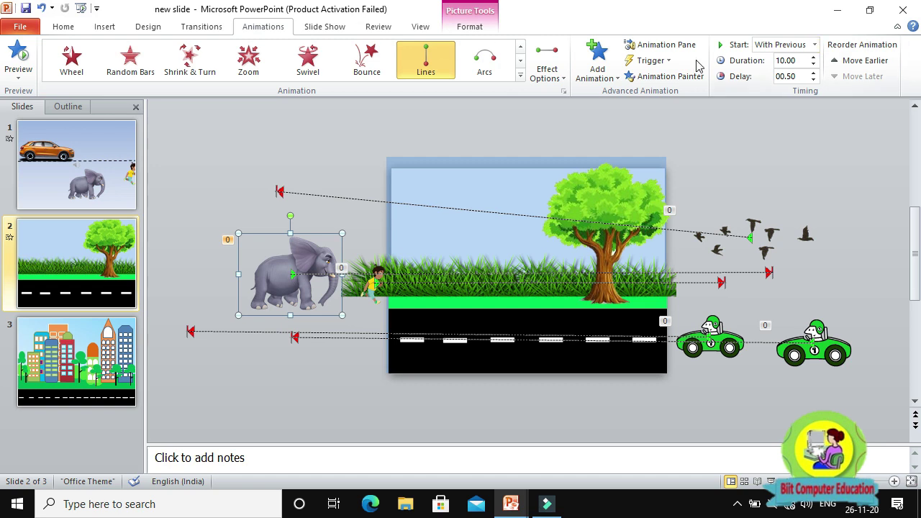
click(662, 49)
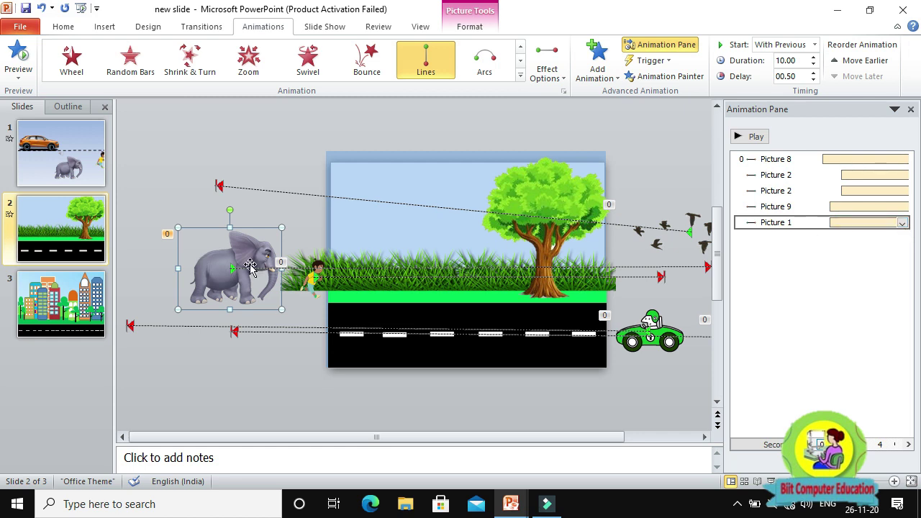
Give Picture 1's motion a roughly 9-second smooth start and preview slide 2.
click(902, 224)
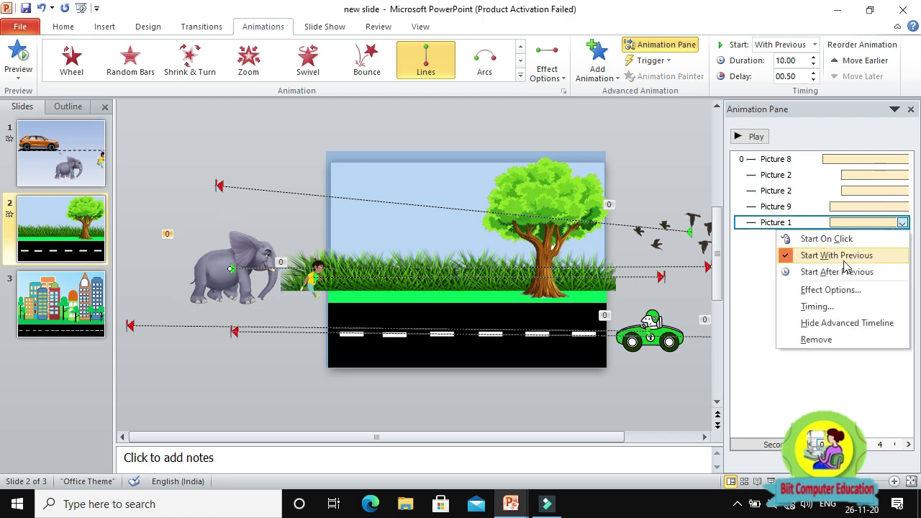
click(817, 291)
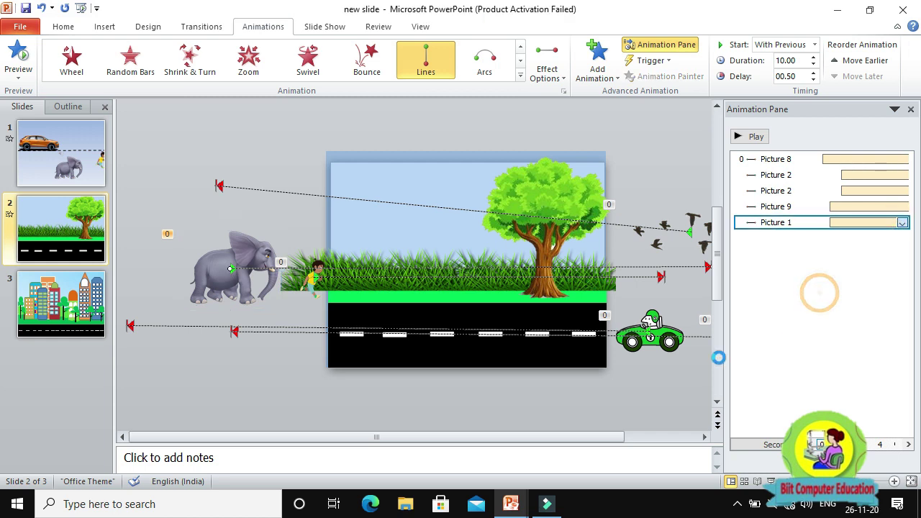
drag(690, 240, 709, 234)
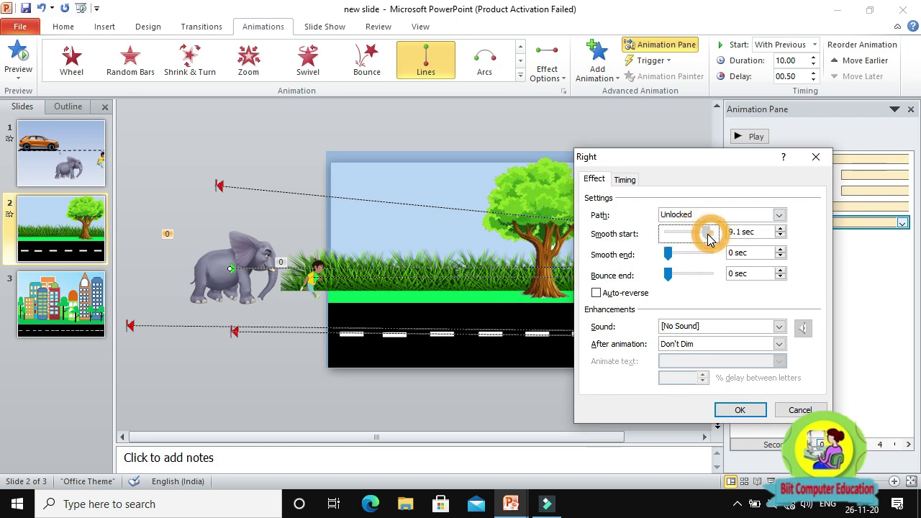
click(740, 409)
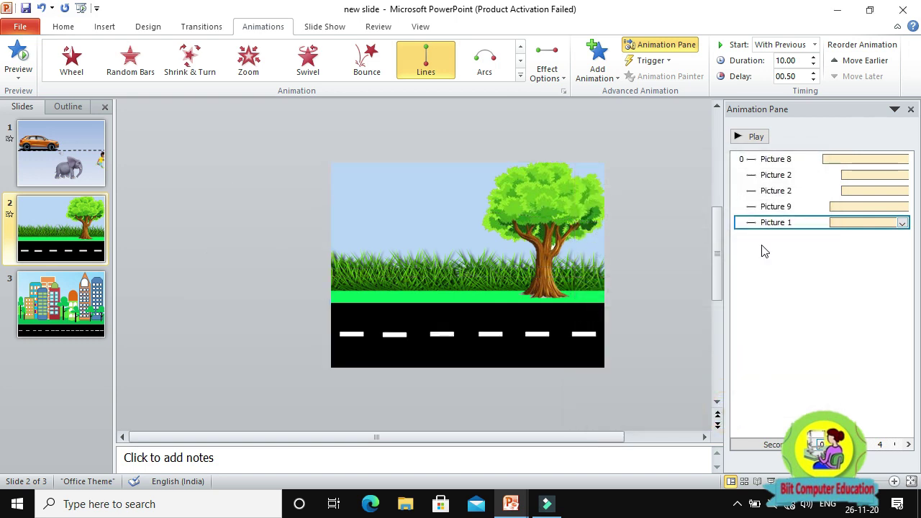
click(754, 137)
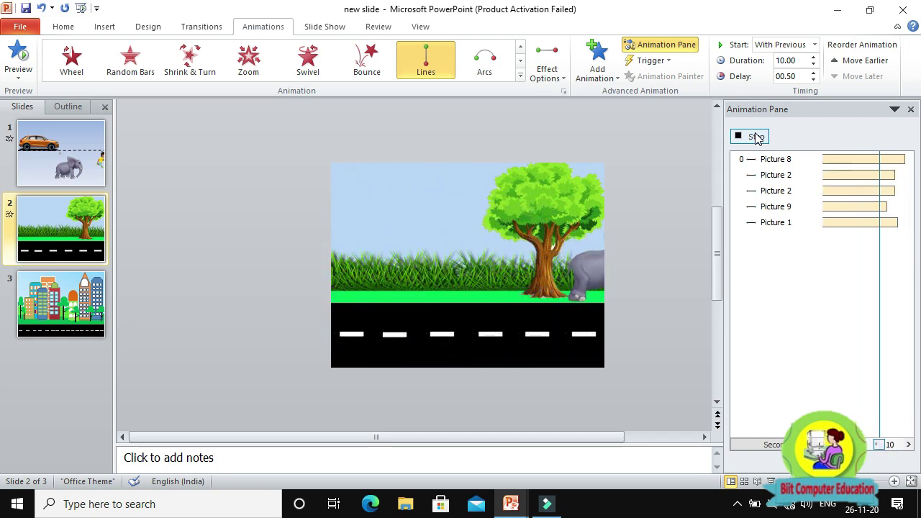
Stop the preview, raise the elephant's duration to 11.75 seconds, and go to slide 3.
click(757, 138)
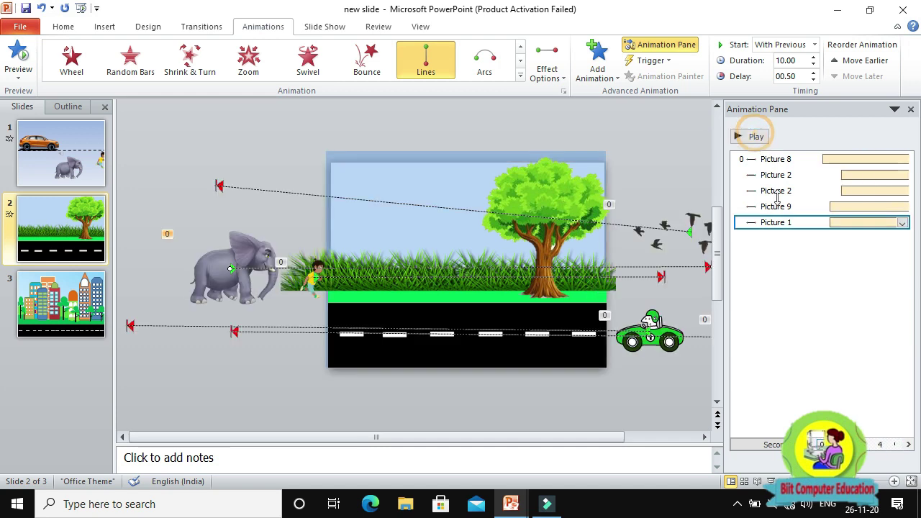
click(814, 57)
click(814, 57)
click(813, 57)
click(748, 136)
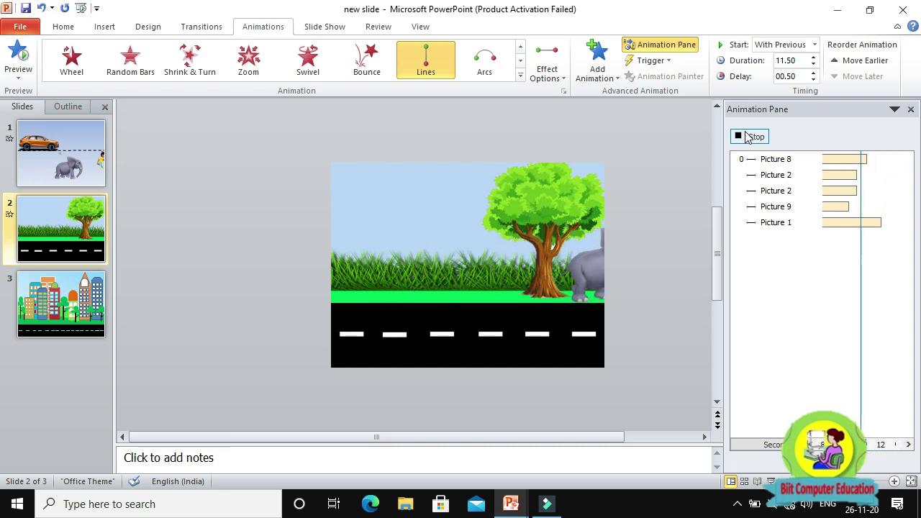
click(814, 60)
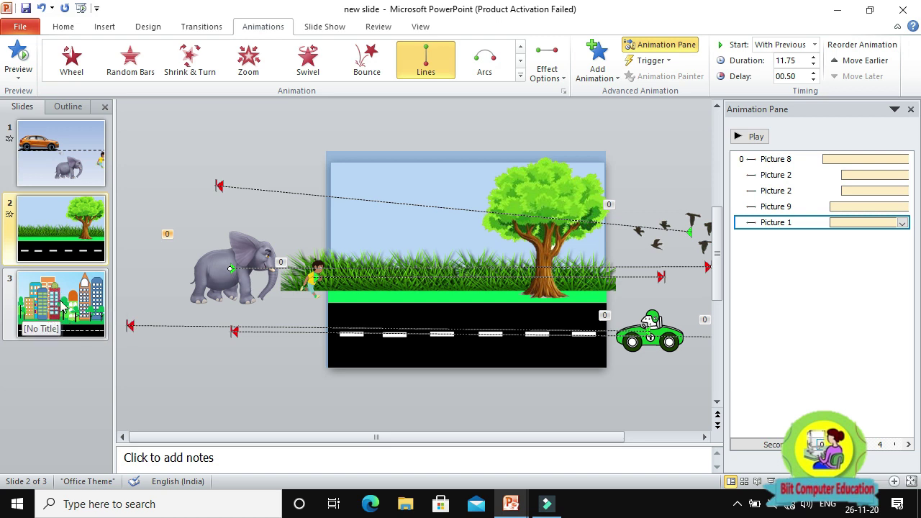
click(66, 308)
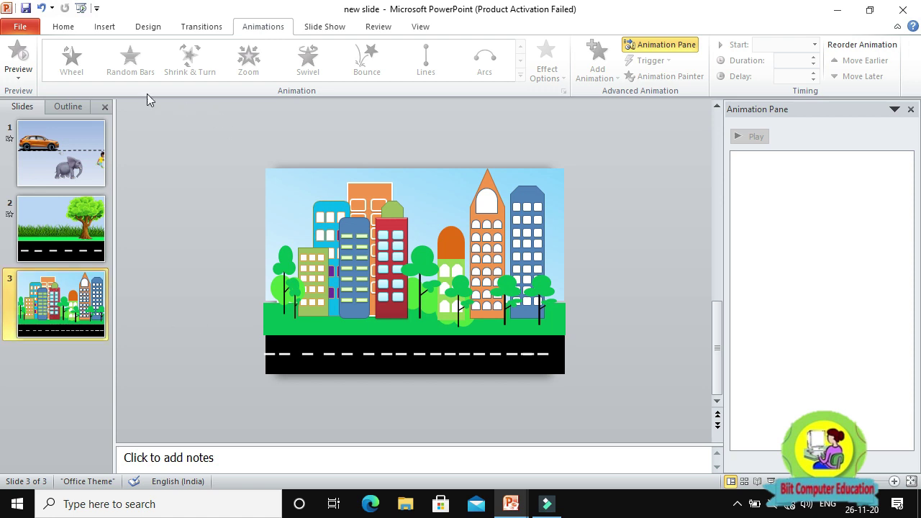
Insert the running-boy picture from G:\emage onto slide 3.
click(105, 27)
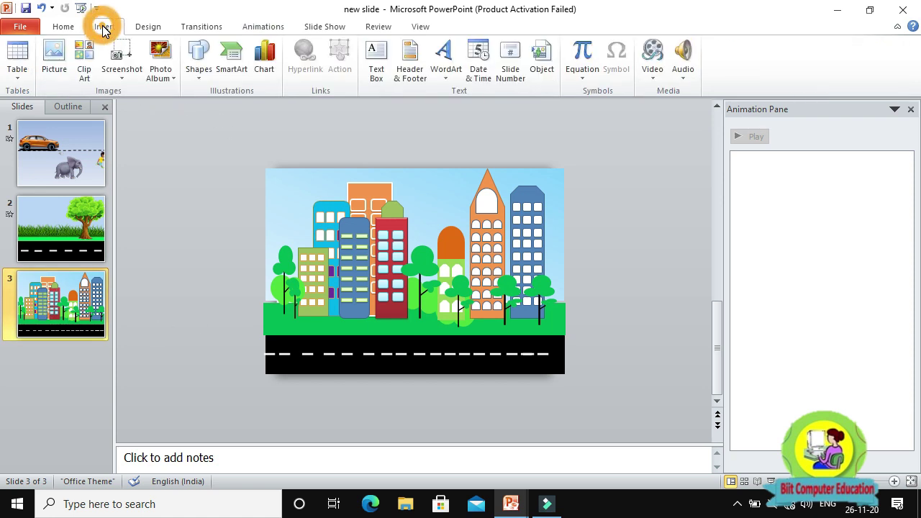
click(55, 65)
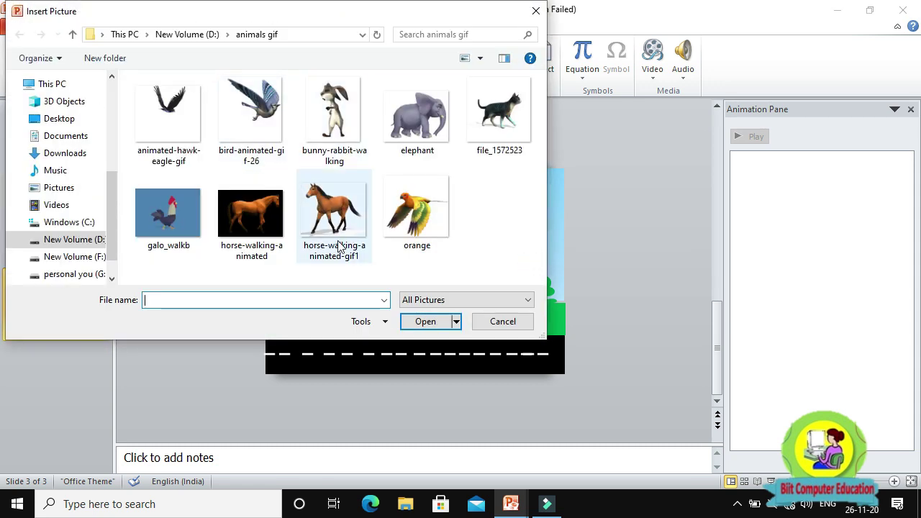
click(79, 258)
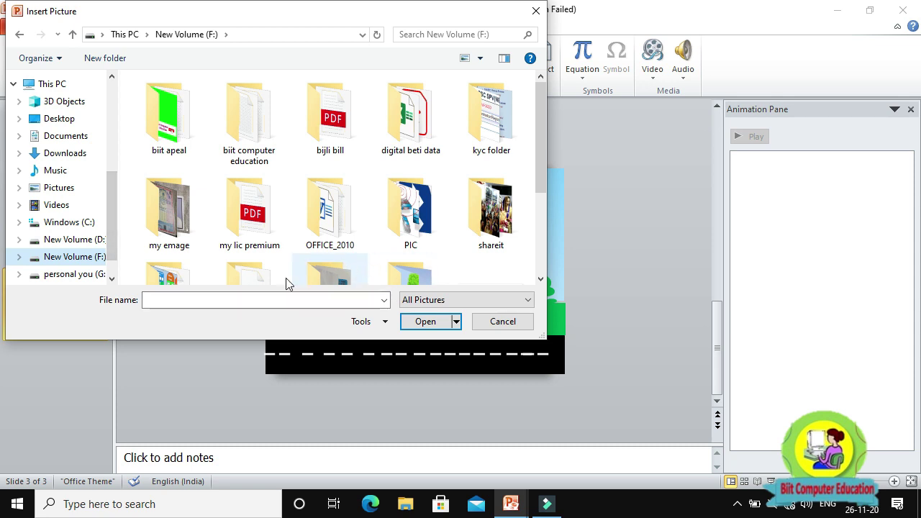
click(72, 275)
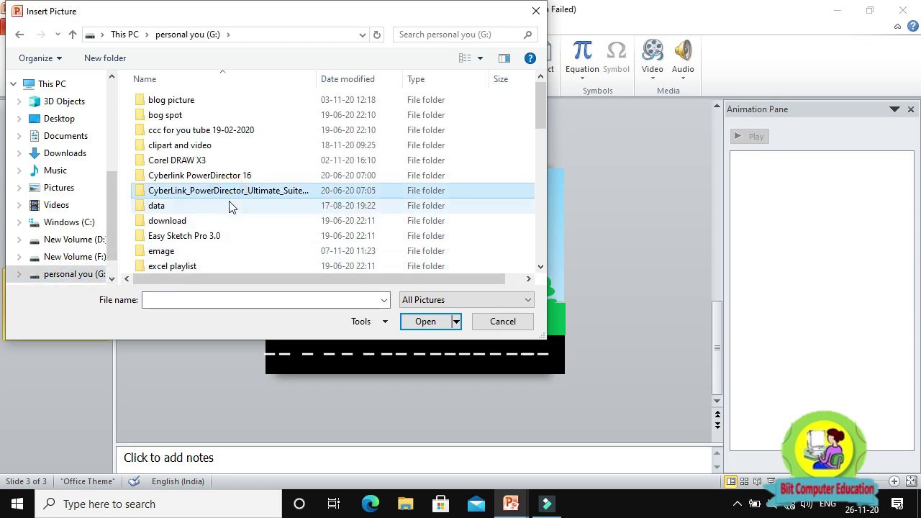
double_click(187, 251)
scroll(444, 171, down, 5)
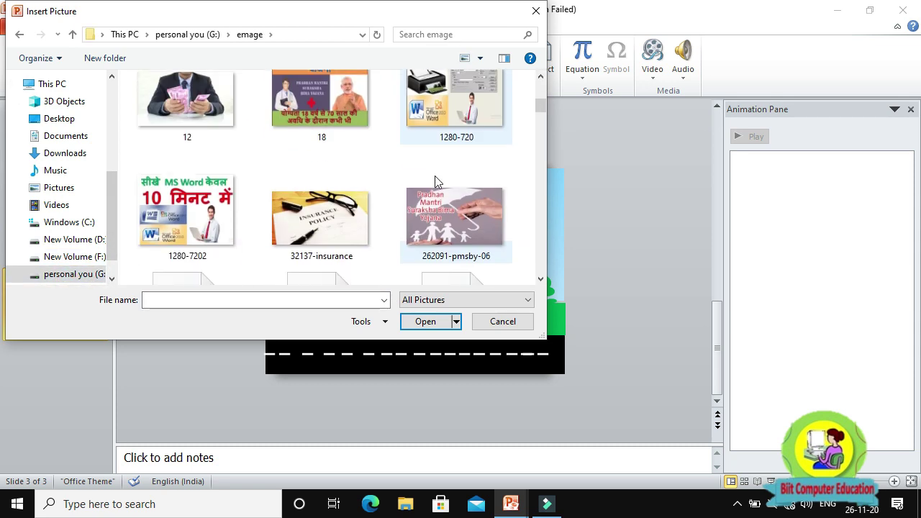
scroll(444, 170, down, 1)
click(453, 234)
click(424, 322)
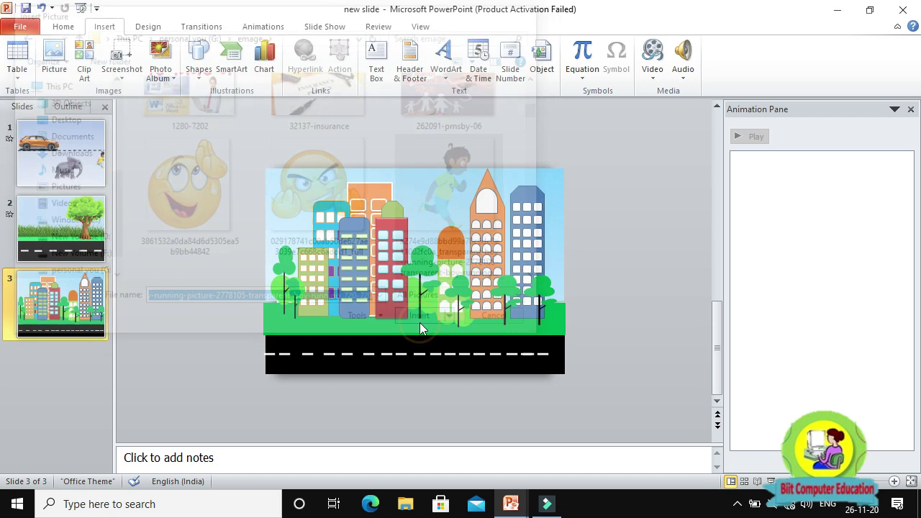
Shrink the boy picture to 5.63 cm and place it just left of the city scene.
mouse_move(311, 167)
mouse_down()
mouse_move(434, 313)
mouse_move(167, 268)
mouse_up()
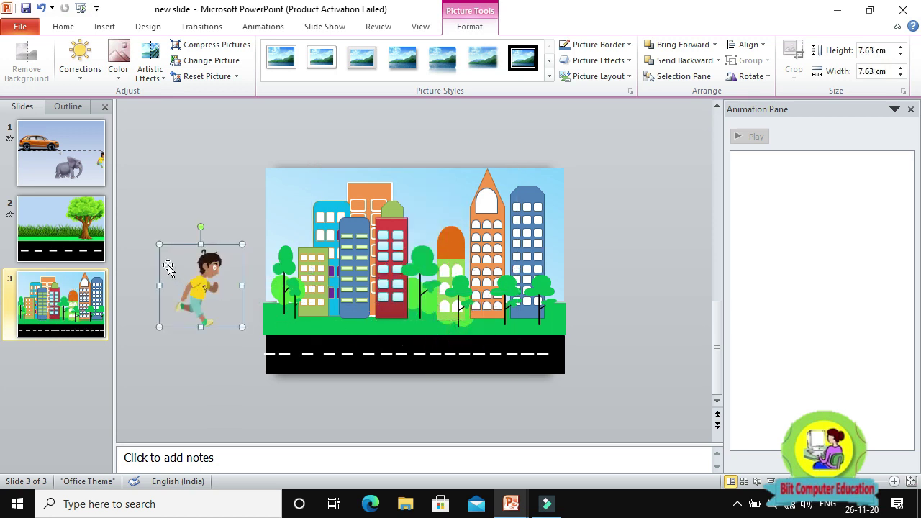
drag(165, 253, 180, 270)
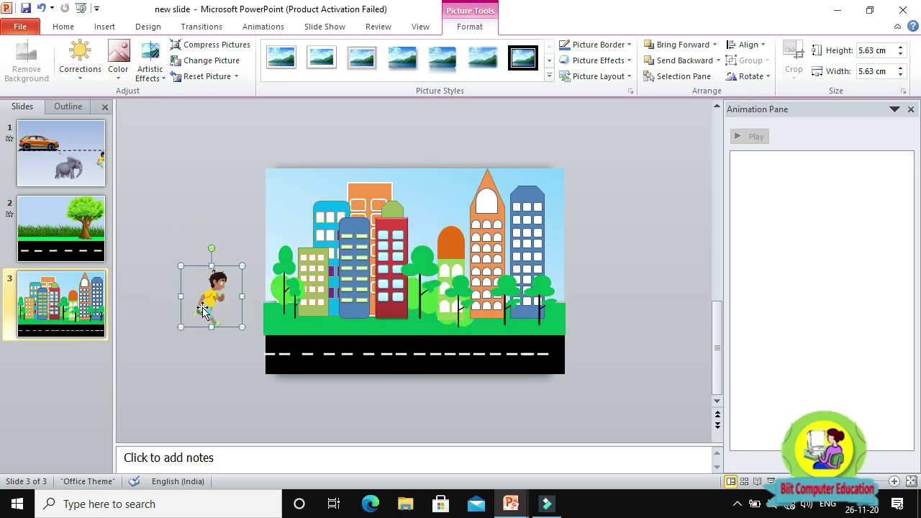
drag(204, 310, 204, 315)
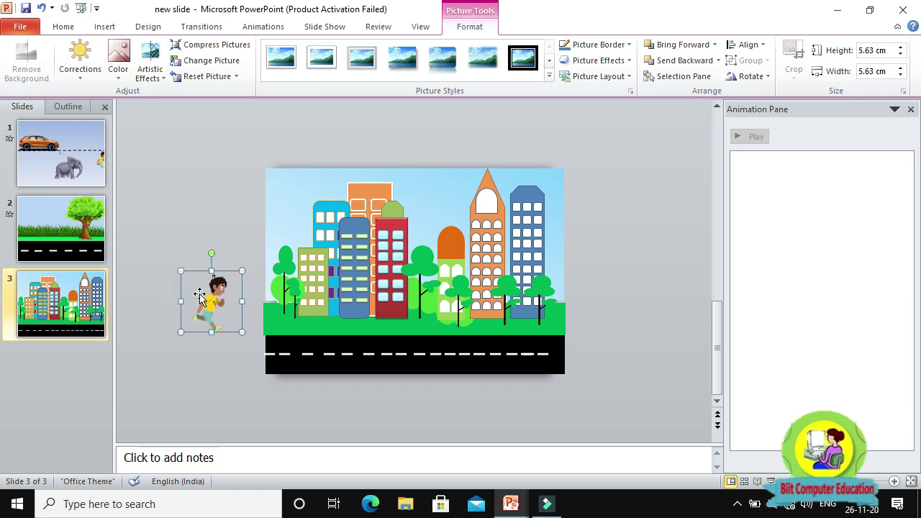
click(205, 305)
Apply a Right lines motion path to the running boy.
click(262, 27)
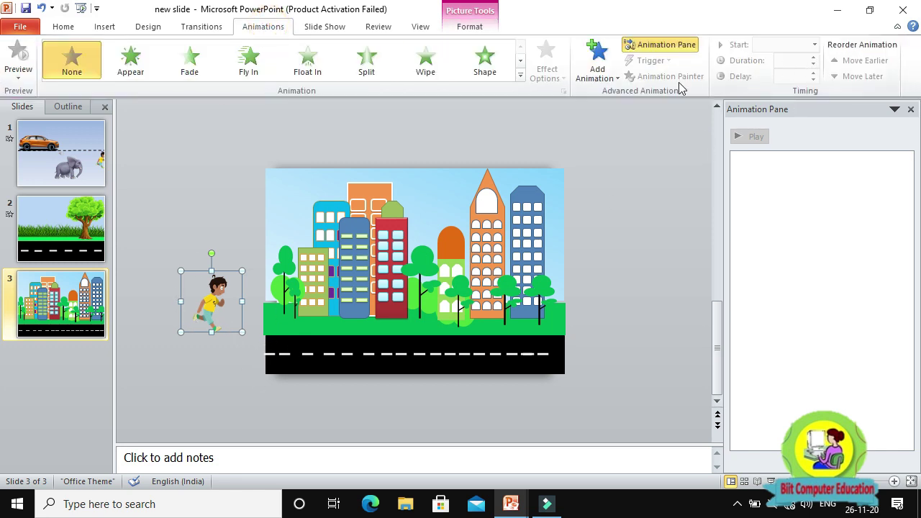
click(612, 79)
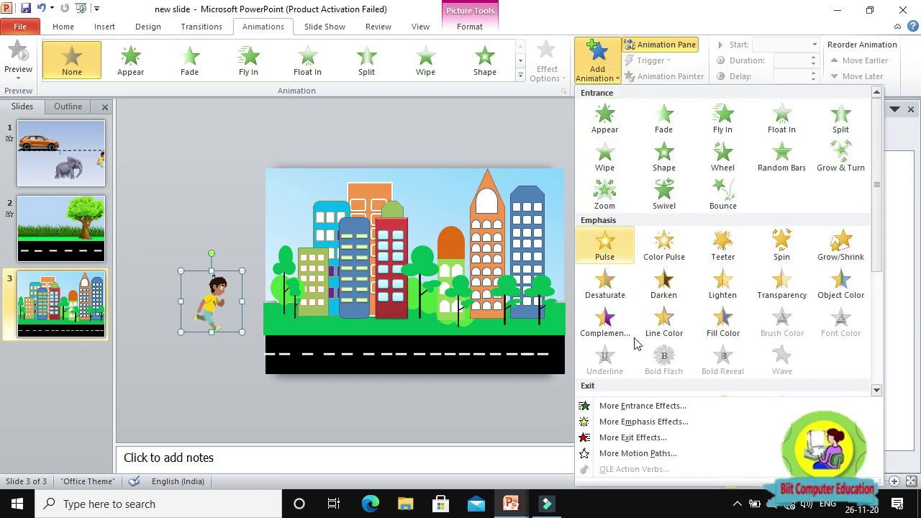
click(638, 454)
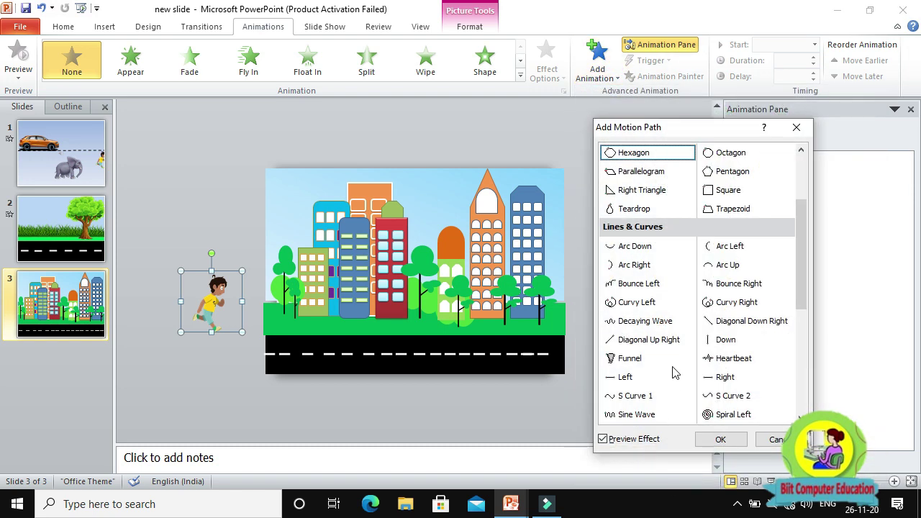
click(729, 379)
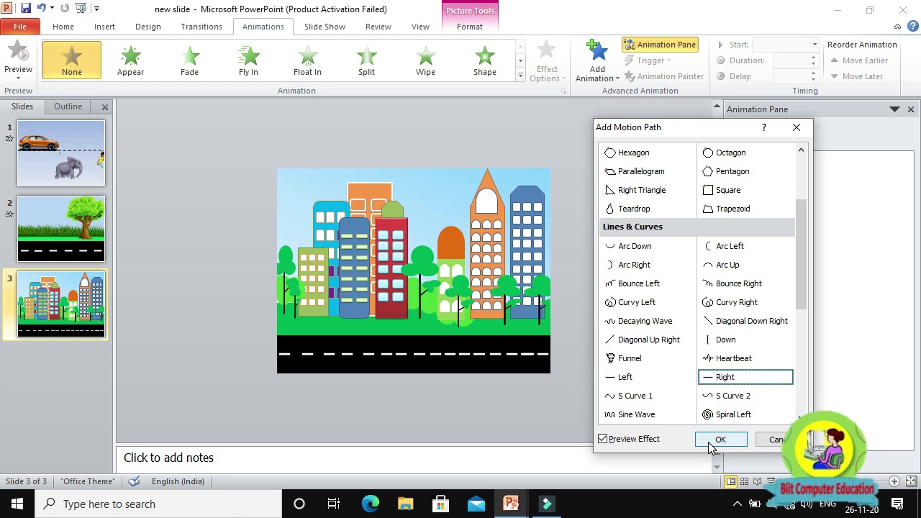
click(719, 439)
Stretch the boy's path past the slide's right edge and shift him slightly down.
drag(281, 302, 522, 295)
drag(625, 294, 647, 306)
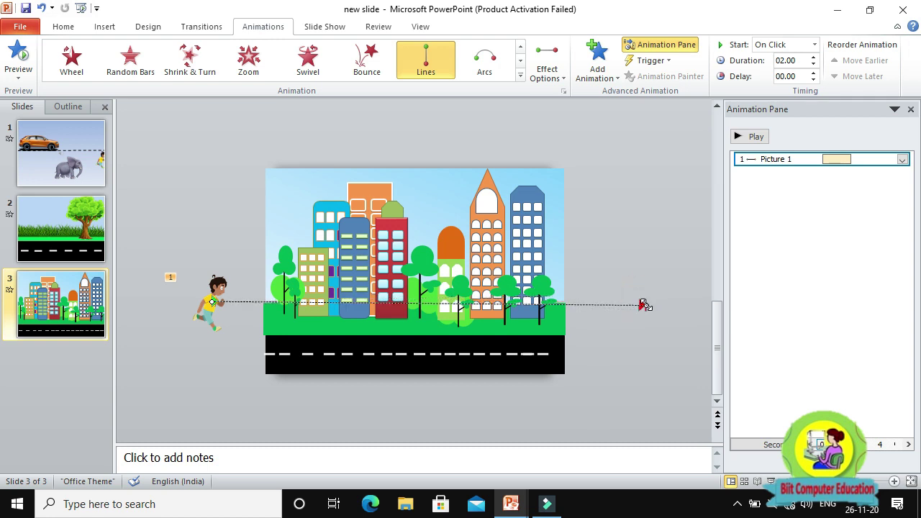
click(212, 323)
drag(212, 321, 213, 324)
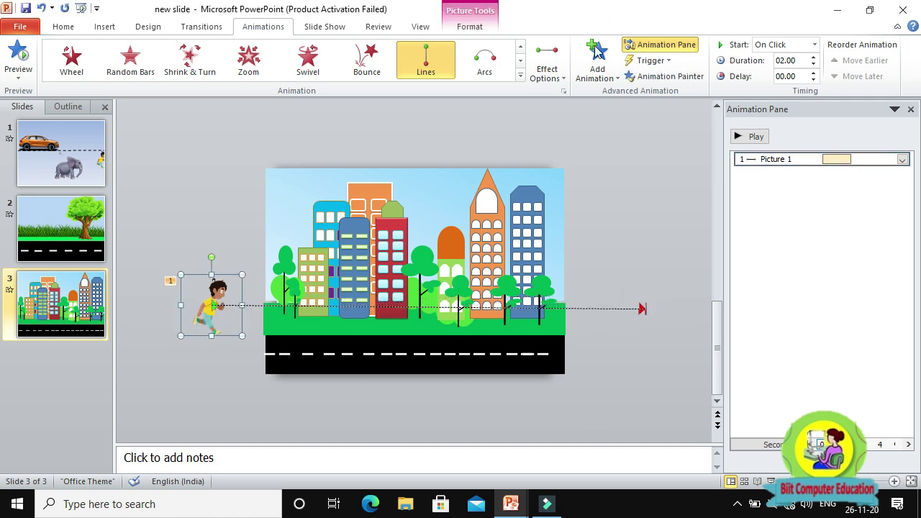
Make the boy's run start With Previous and last 10.25 seconds.
click(799, 45)
click(788, 71)
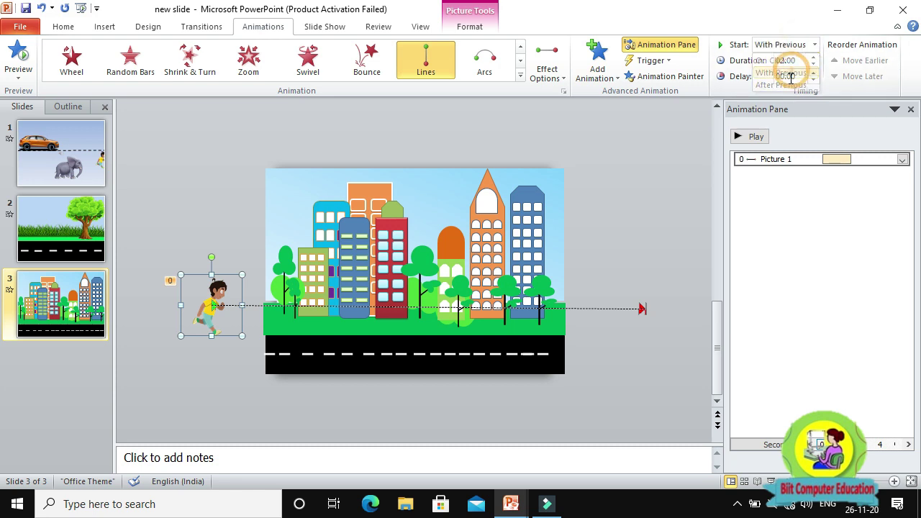
click(815, 58)
click(815, 57)
click(815, 58)
click(815, 58)
click(814, 58)
click(815, 57)
click(814, 57)
click(815, 57)
click(815, 57)
click(815, 58)
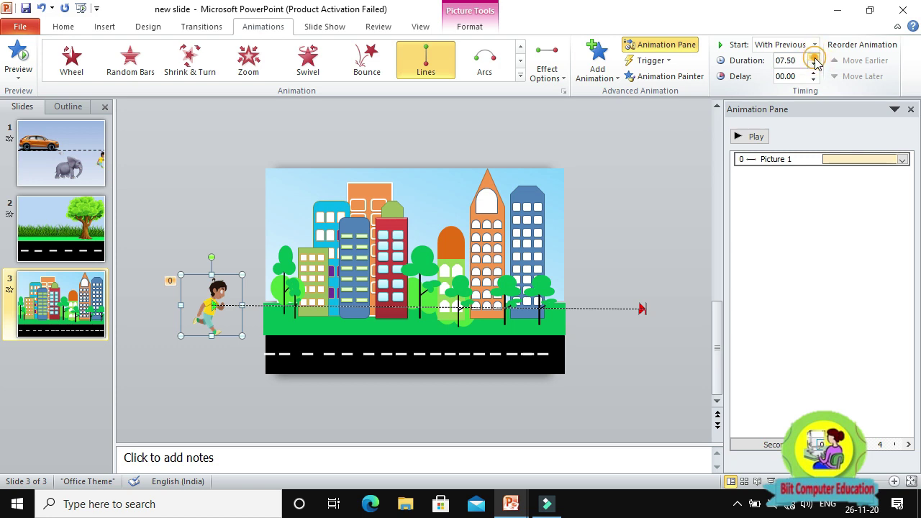
click(814, 57)
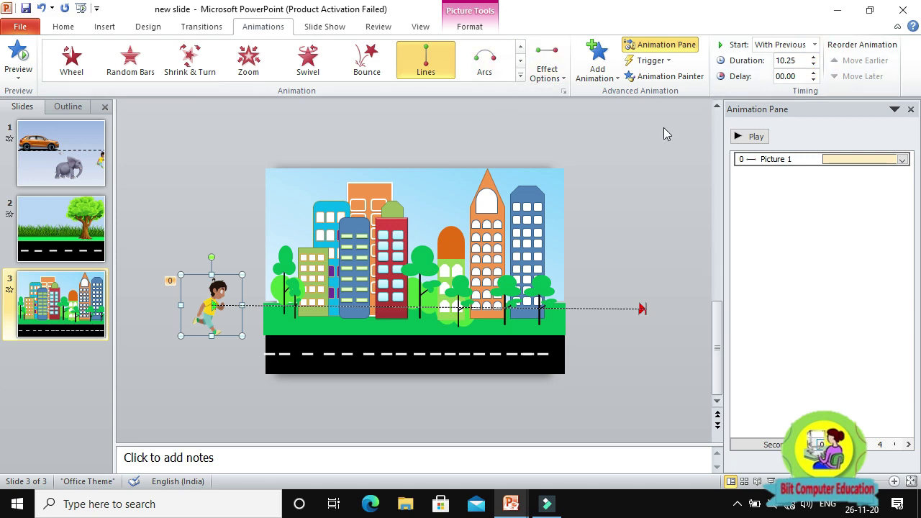
Preview the run twice, nudging the boy and his path slightly into place.
click(754, 136)
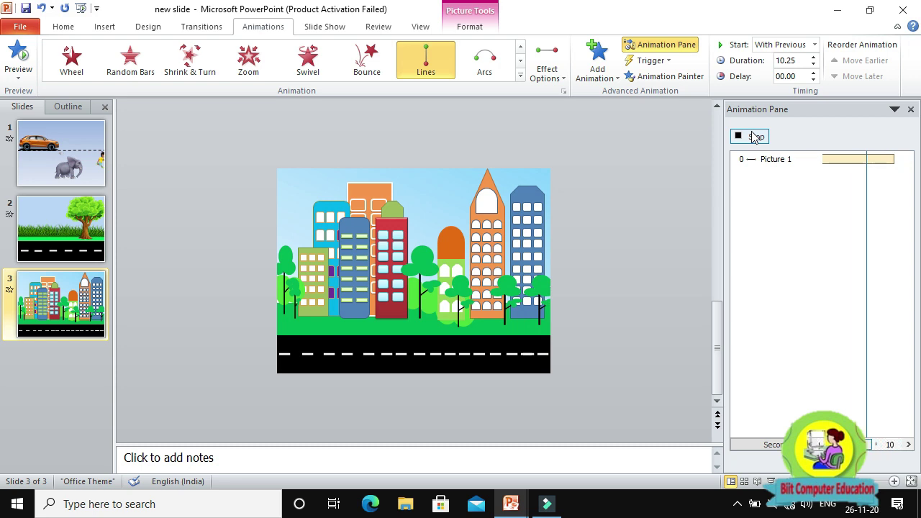
click(755, 142)
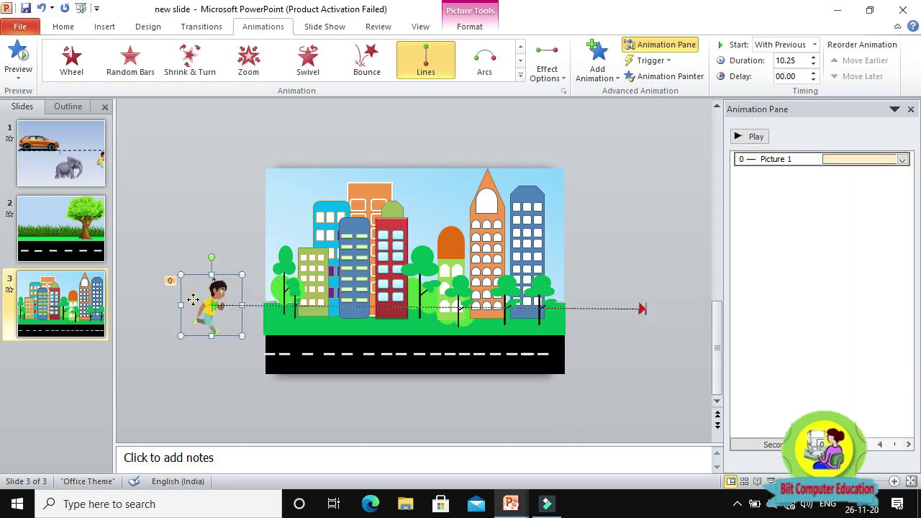
drag(193, 299, 193, 303)
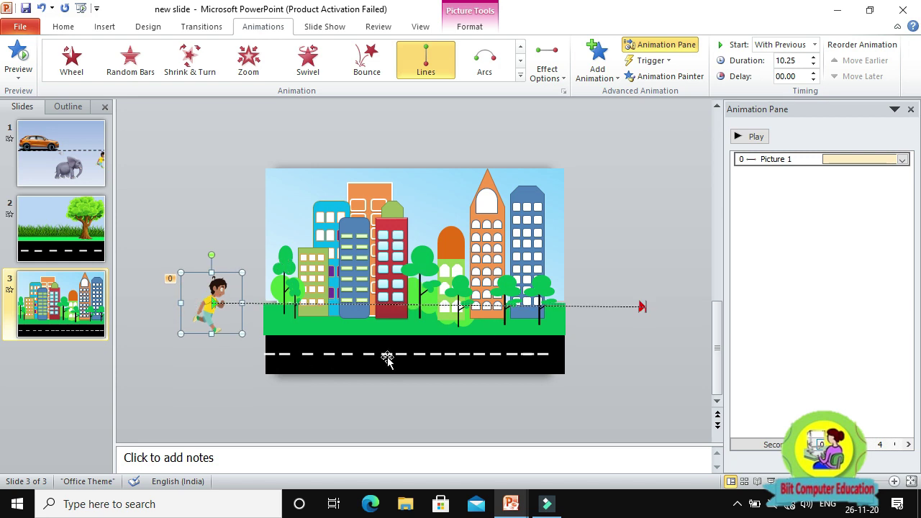
click(754, 136)
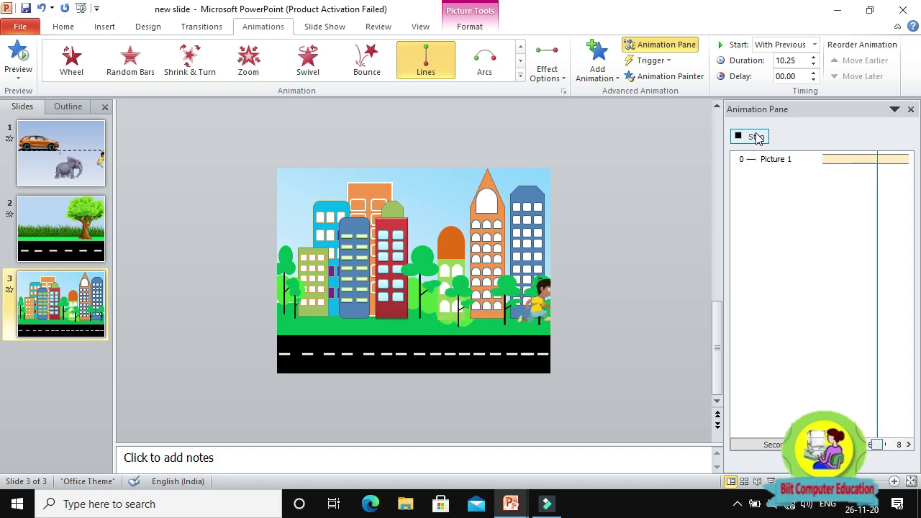
click(756, 136)
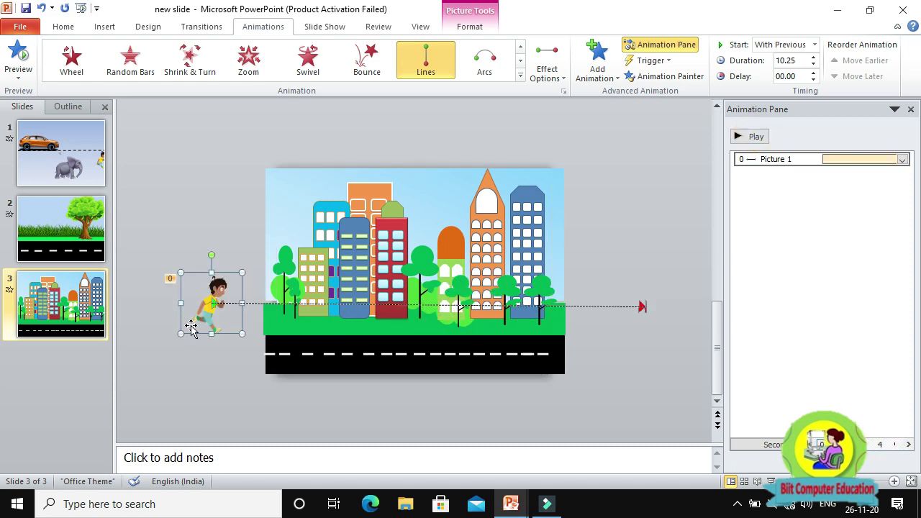
key(Up)
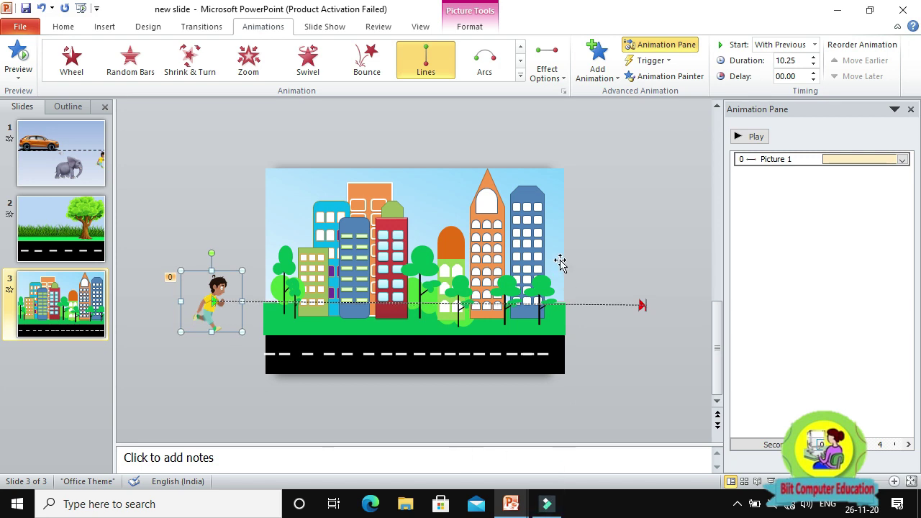
Insert the green car clip art, park it off the slide's right edge, and enlarge it to 3.7 × 5.89 cm.
click(104, 26)
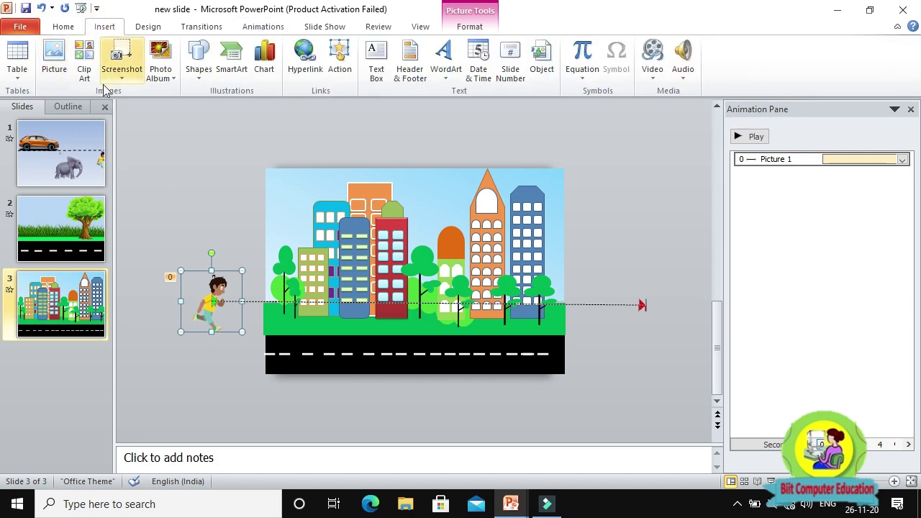
click(83, 72)
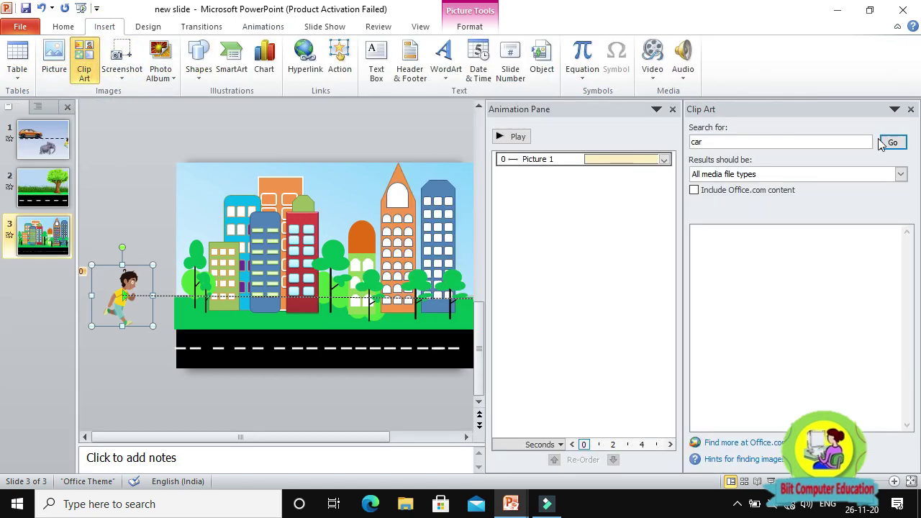
click(882, 144)
click(761, 308)
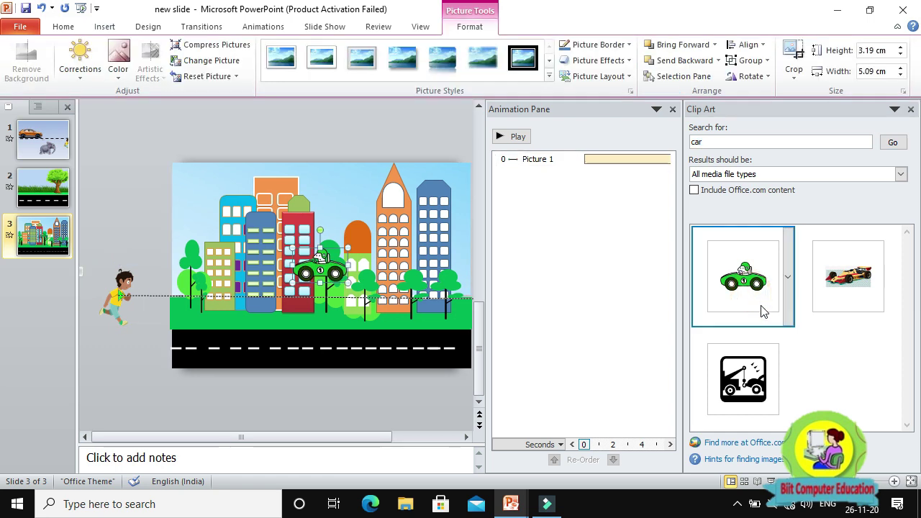
click(911, 109)
click(410, 280)
drag(409, 276, 636, 365)
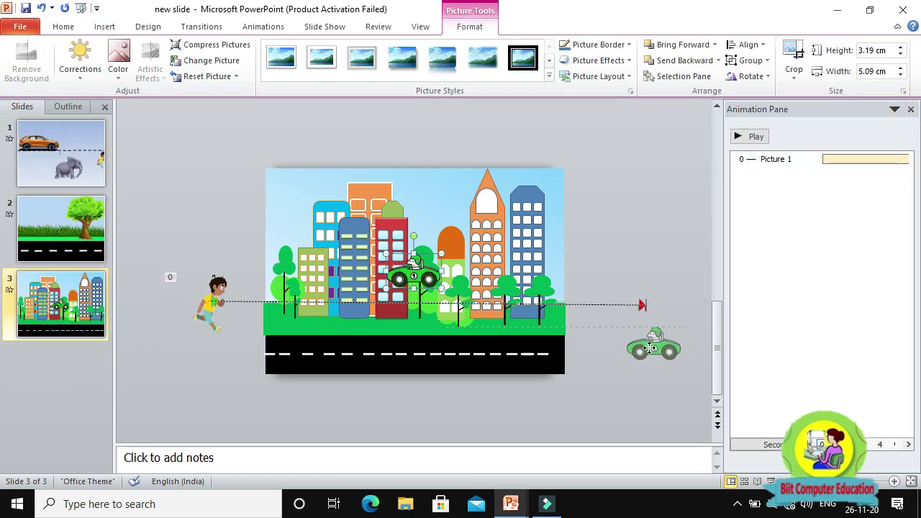
drag(626, 333, 617, 328)
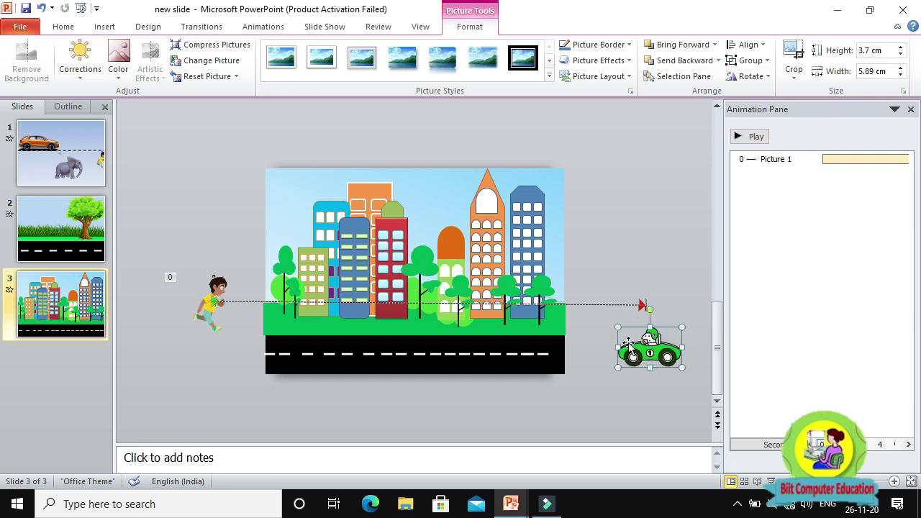
Apply a Left lines motion path to the green car.
click(272, 30)
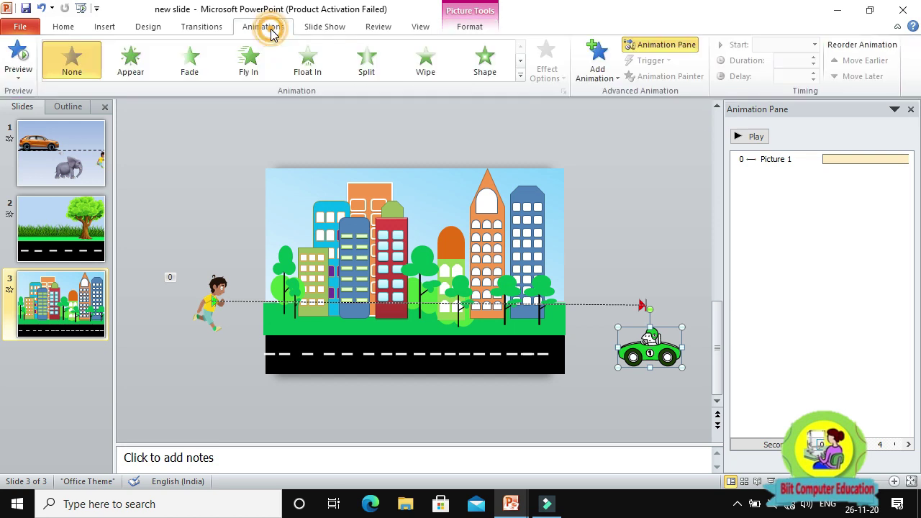
click(597, 65)
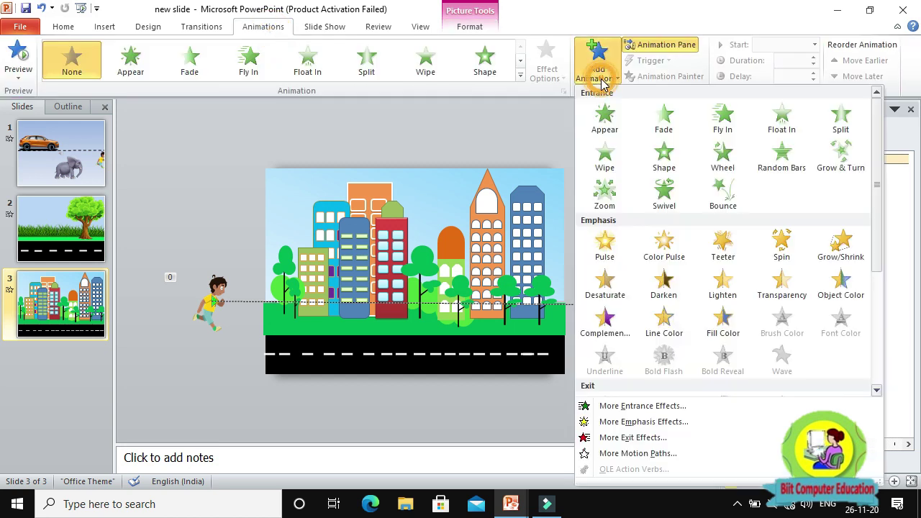
click(626, 454)
click(625, 377)
click(712, 439)
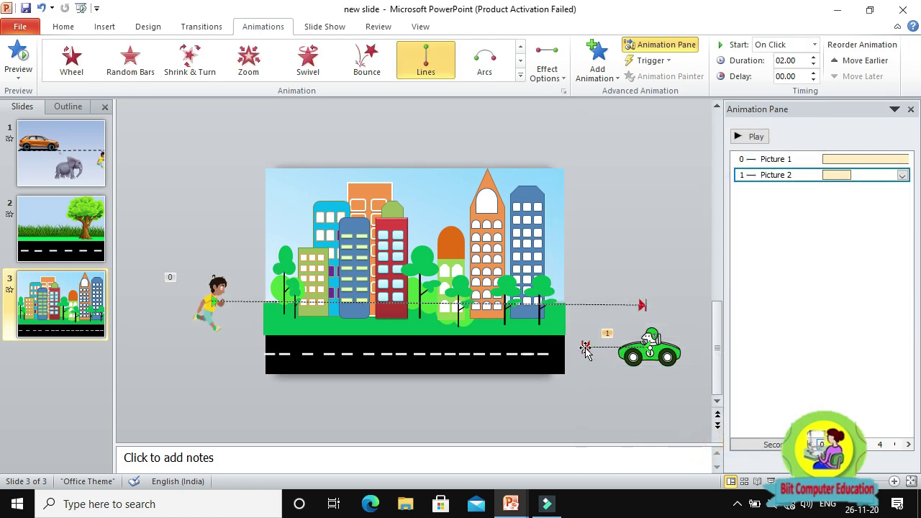
Stretch the car's path past the slide's left edge and nudge the car slightly lower.
drag(581, 348, 516, 350)
drag(135, 347, 139, 350)
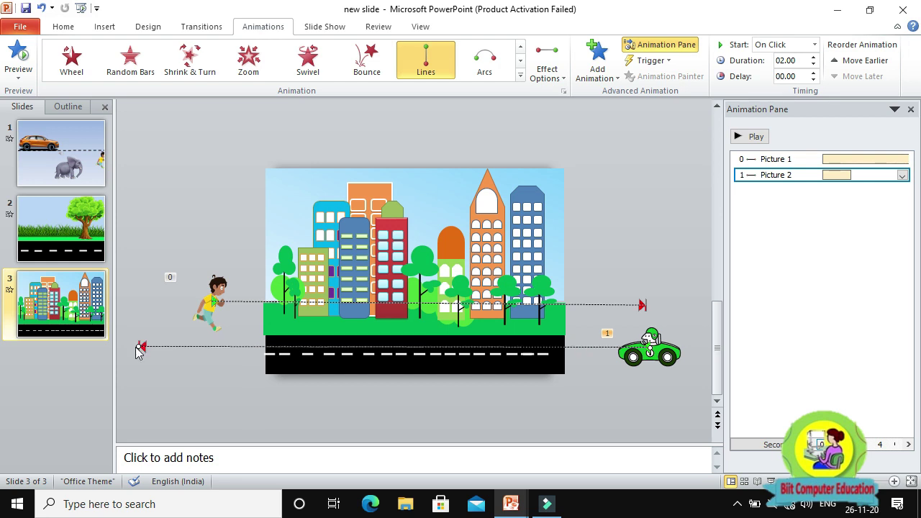
click(678, 365)
drag(668, 354, 668, 358)
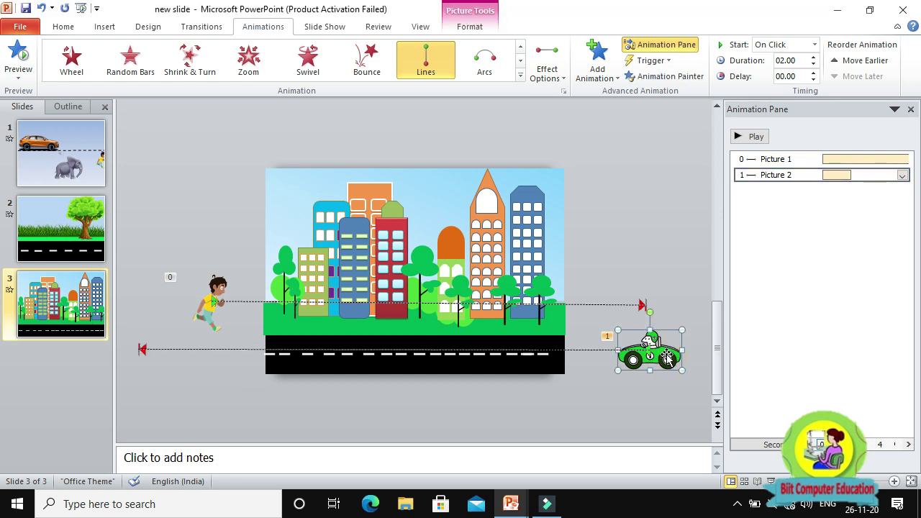
Make the green car's drive start With Previous and last 07.25 seconds.
click(816, 49)
click(788, 68)
click(814, 57)
click(814, 58)
click(814, 58)
click(814, 57)
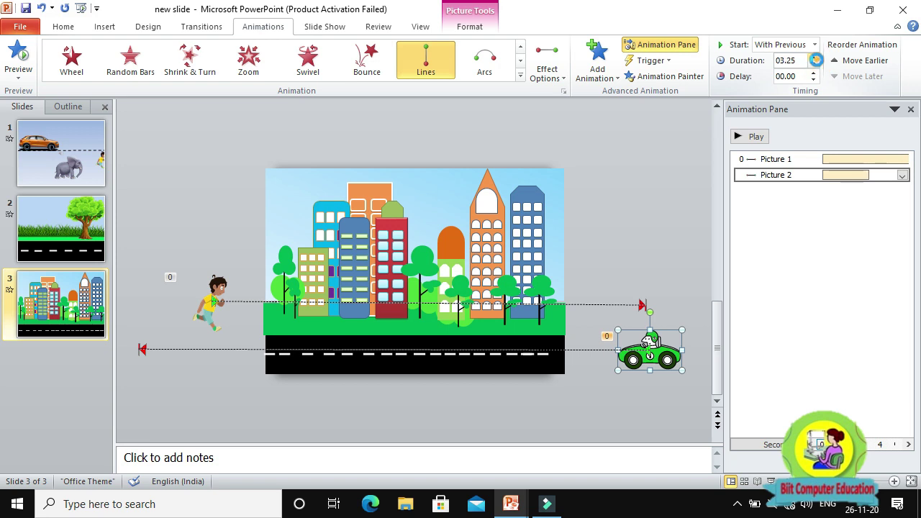
click(814, 57)
click(814, 57)
click(814, 57)
click(814, 57)
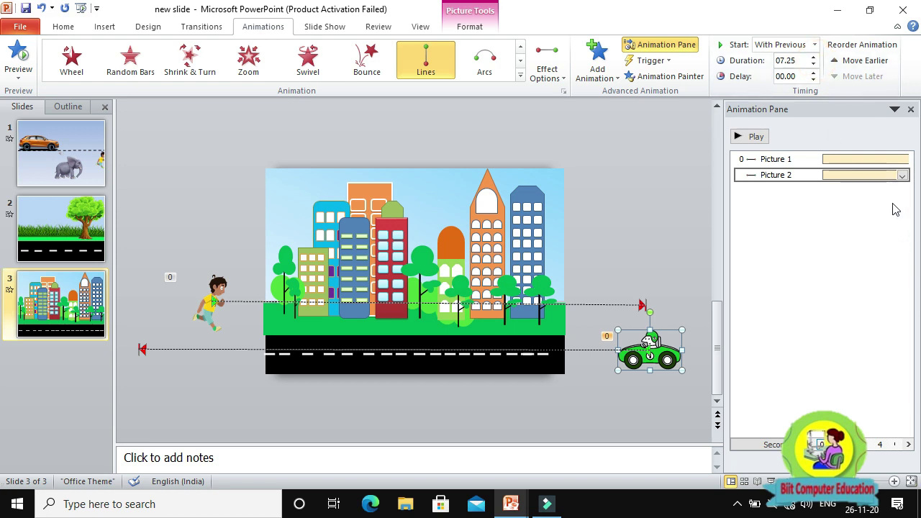
Set the car path's Smooth start and Smooth end to 0 in Effect Options.
click(902, 175)
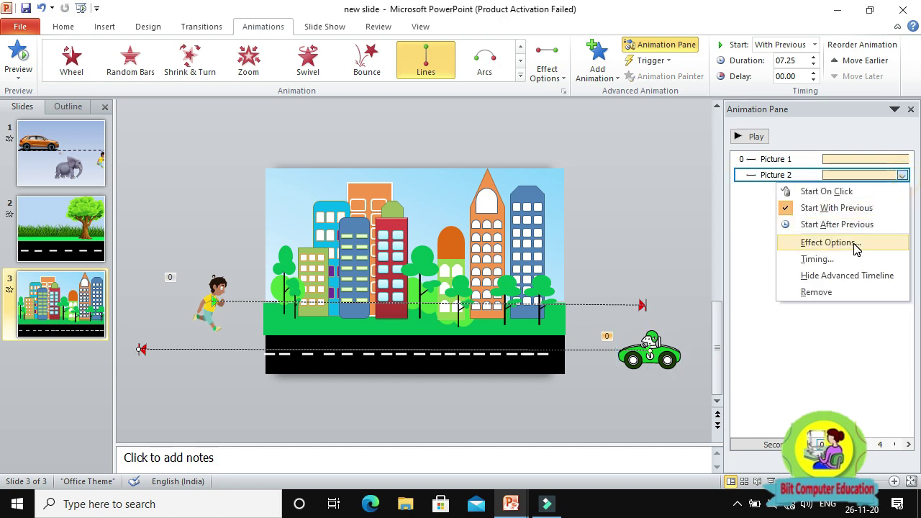
click(828, 243)
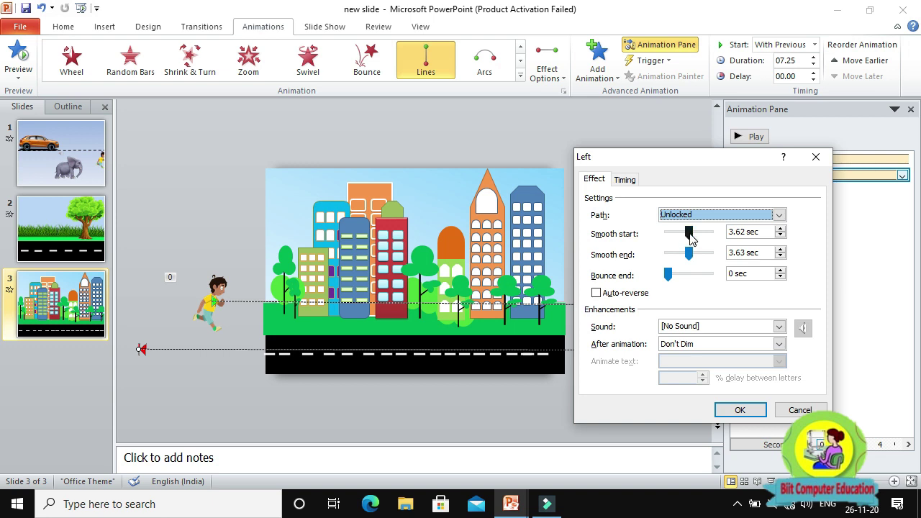
mouse_move(688, 233)
mouse_down()
mouse_move(663, 246)
mouse_move(663, 263)
mouse_up()
click(740, 409)
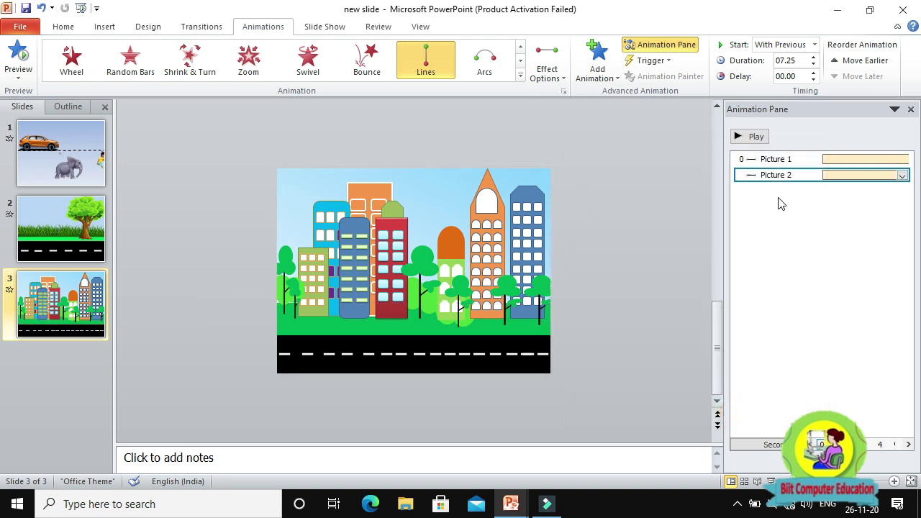
Preview the slide's animations, then duplicate the green car along with its motion path.
click(741, 138)
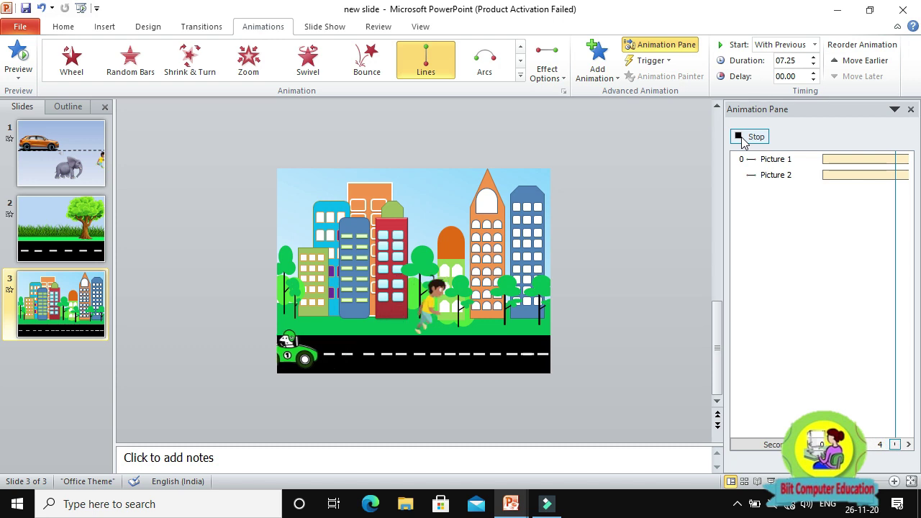
click(744, 140)
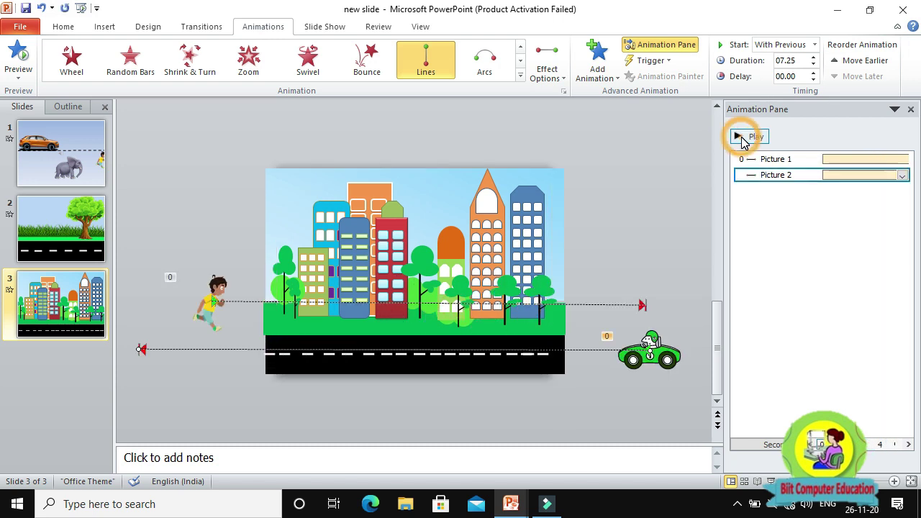
click(668, 371)
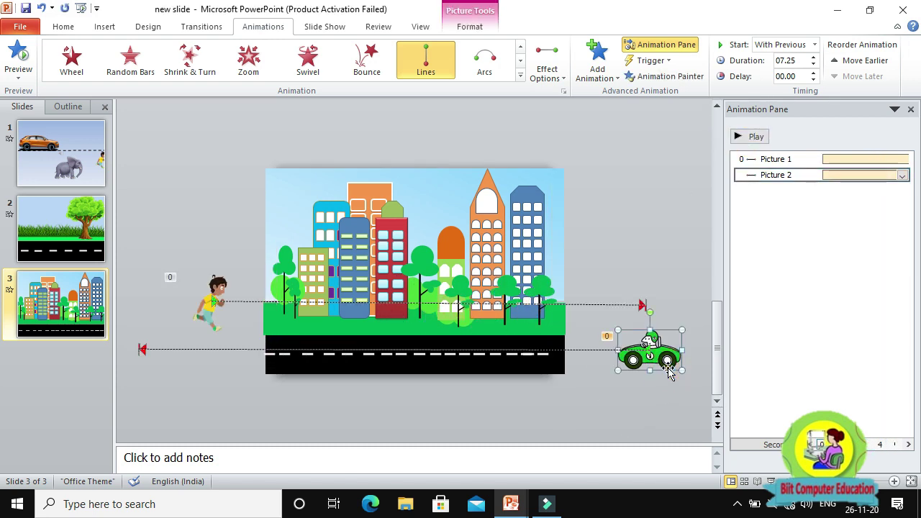
key(ctrl+v)
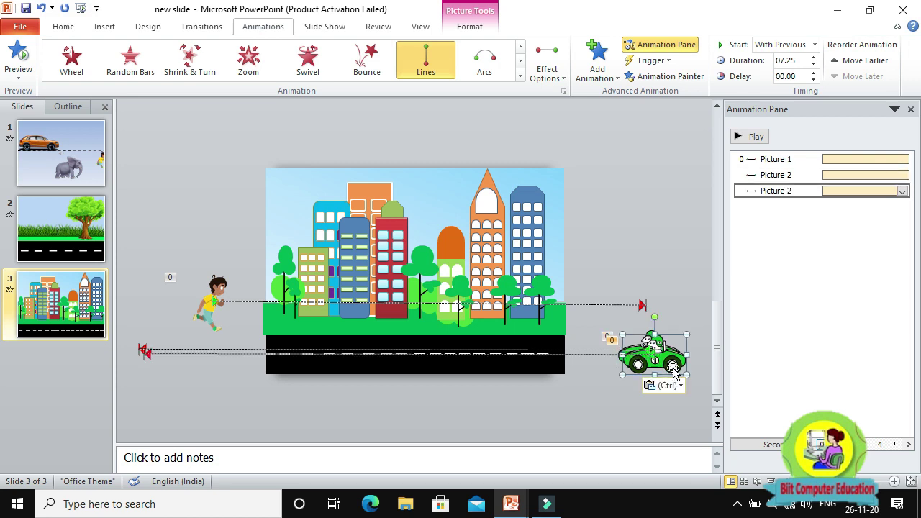
Position the duplicate car just right of the first and start the slide show.
click(911, 109)
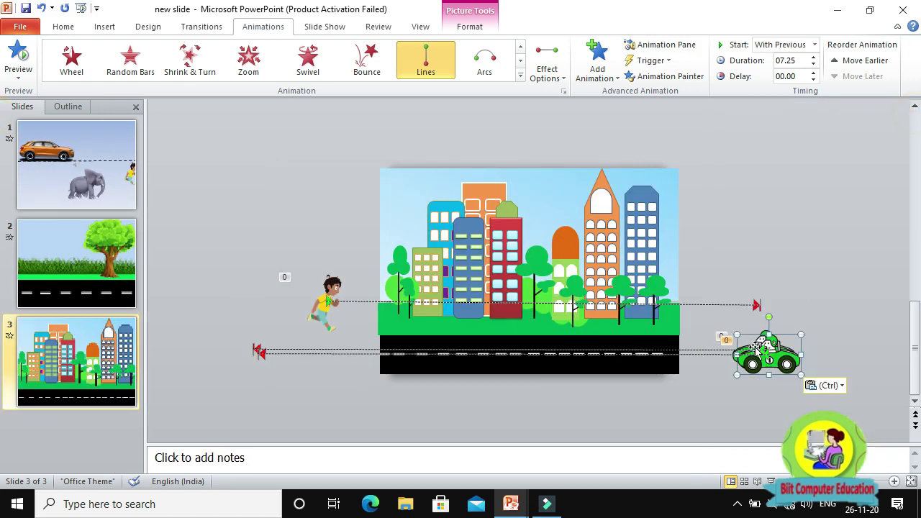
drag(786, 360, 871, 363)
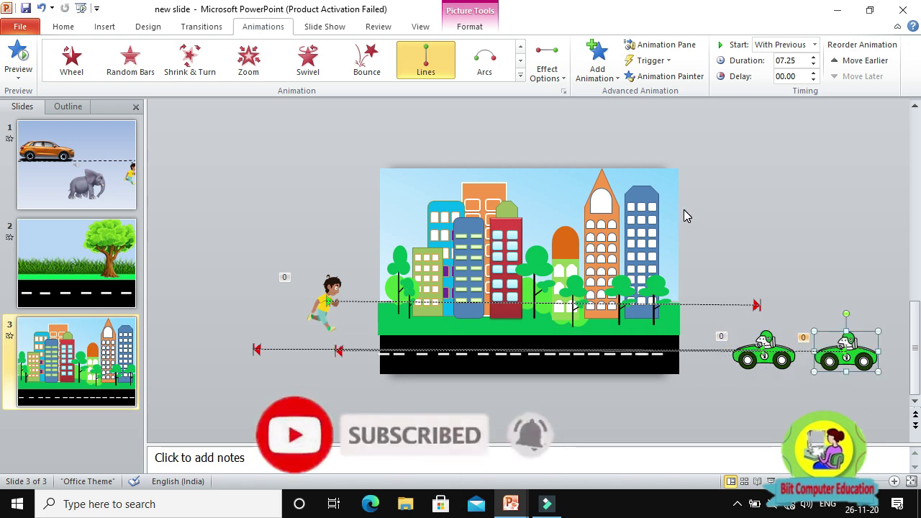
key(F5)
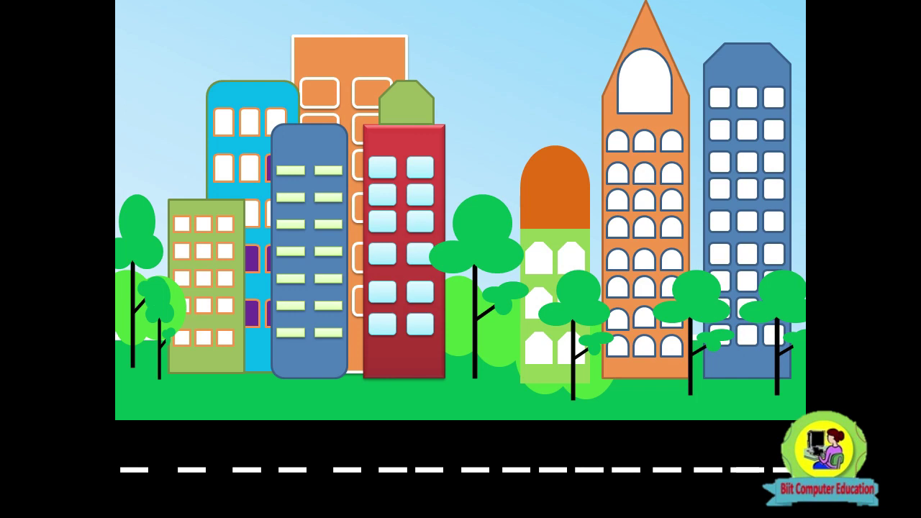
Back in editing, paste a third green car with its path and move it left below the road.
key(Escape)
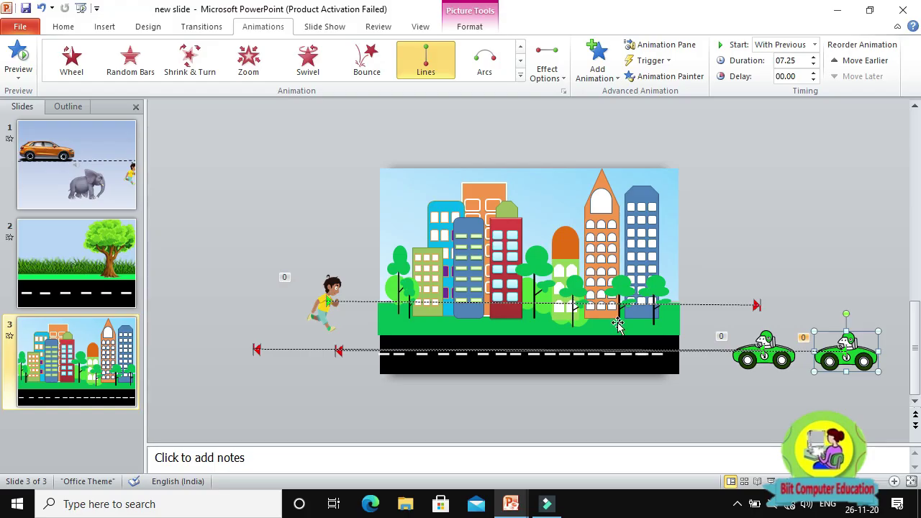
click(327, 282)
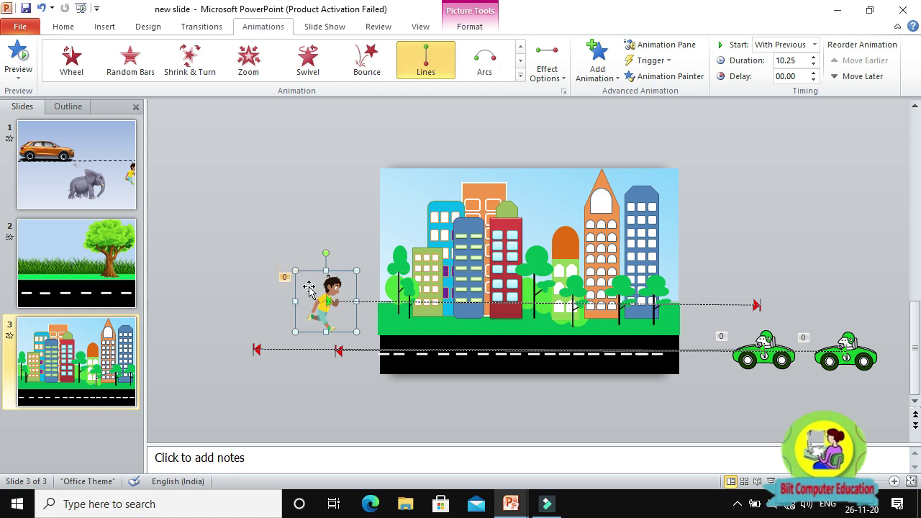
click(779, 372)
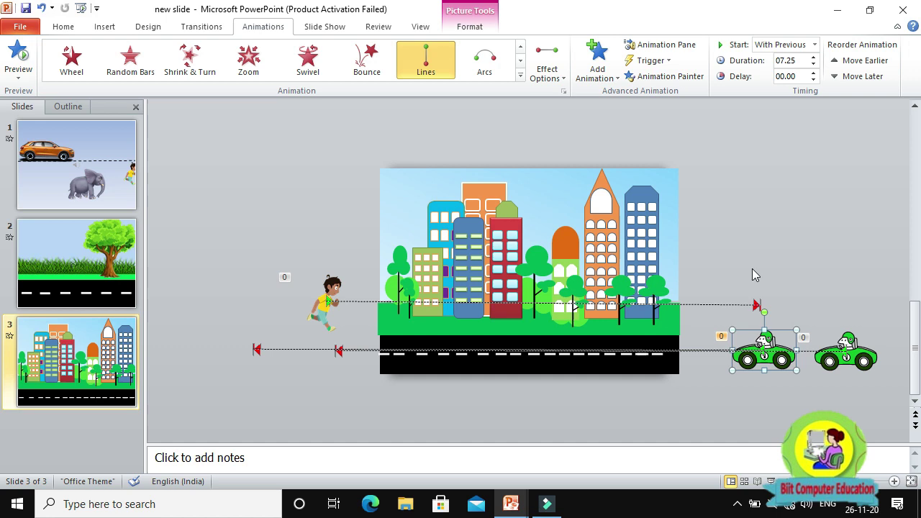
click(764, 251)
key(ctrl+v)
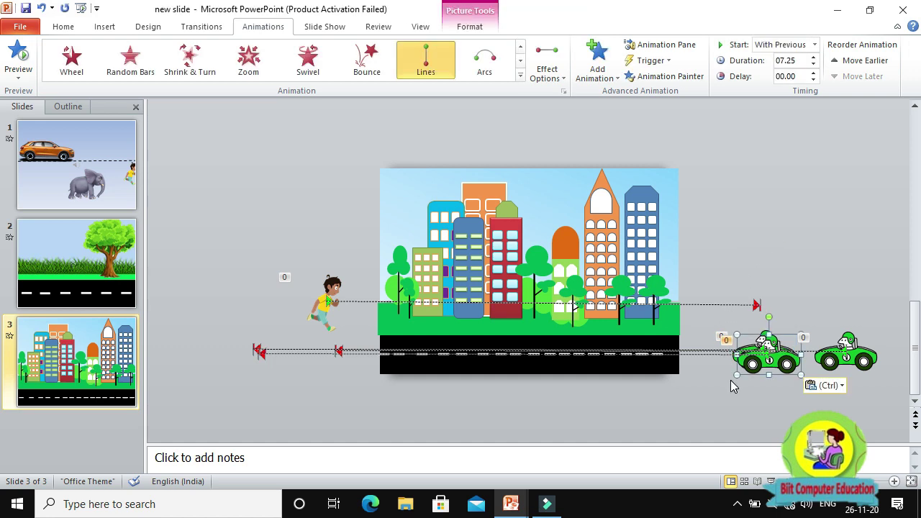
drag(771, 371, 662, 414)
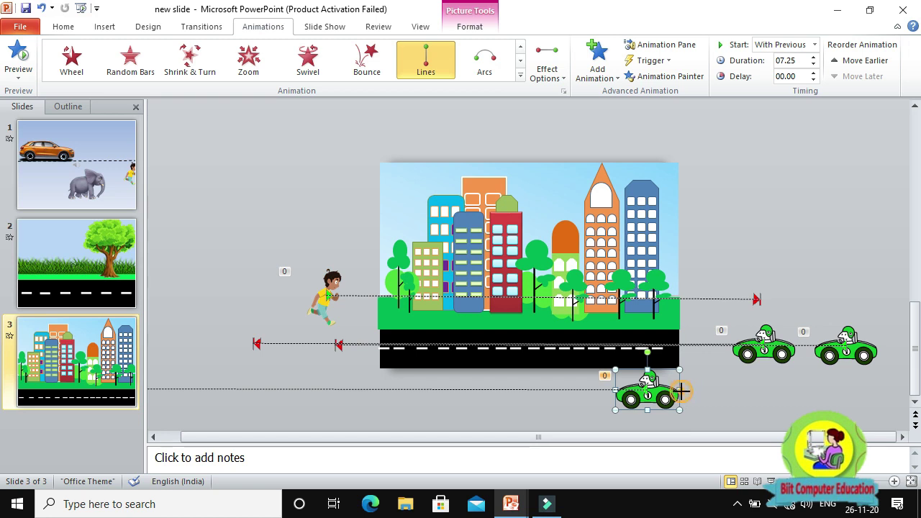
mouse_move(630, 398)
mouse_down()
mouse_move(532, 403)
mouse_move(551, 406)
mouse_up()
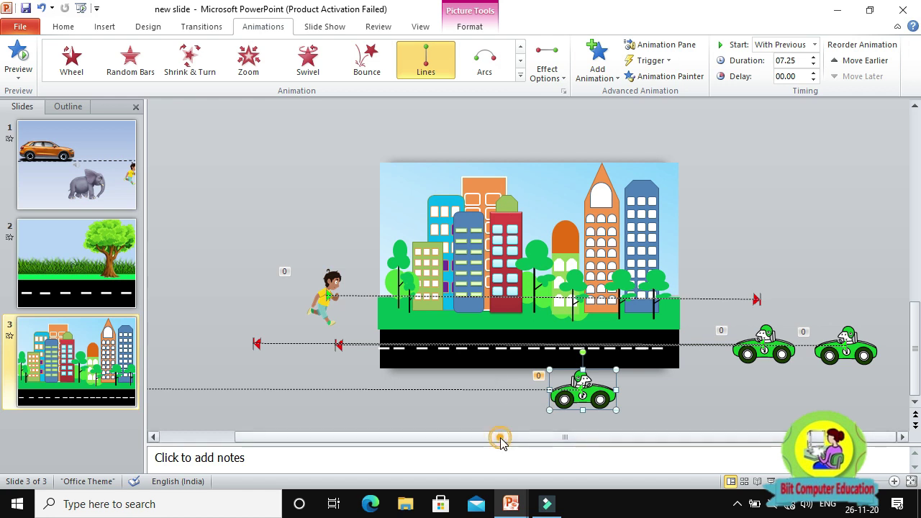
drag(501, 442, 444, 458)
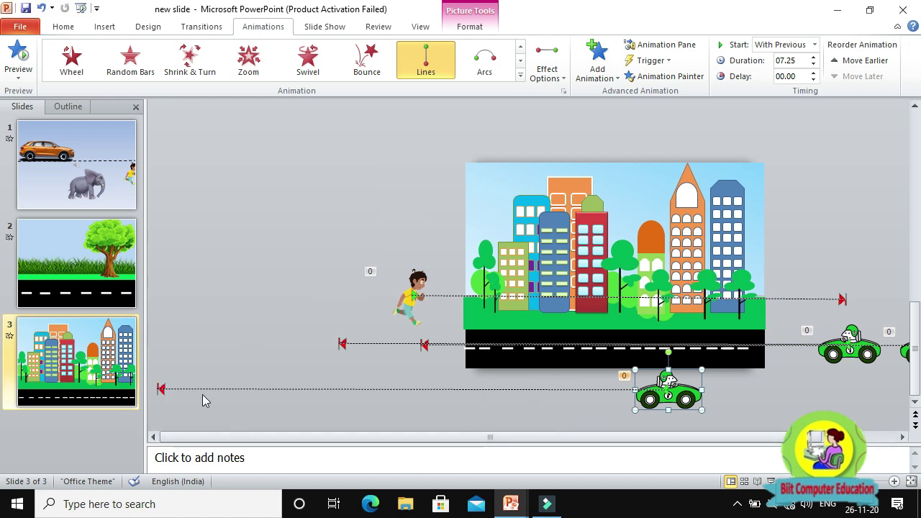
Extend the third car's path to the slide's right edge and park the car on the road off the left edge.
click(165, 389)
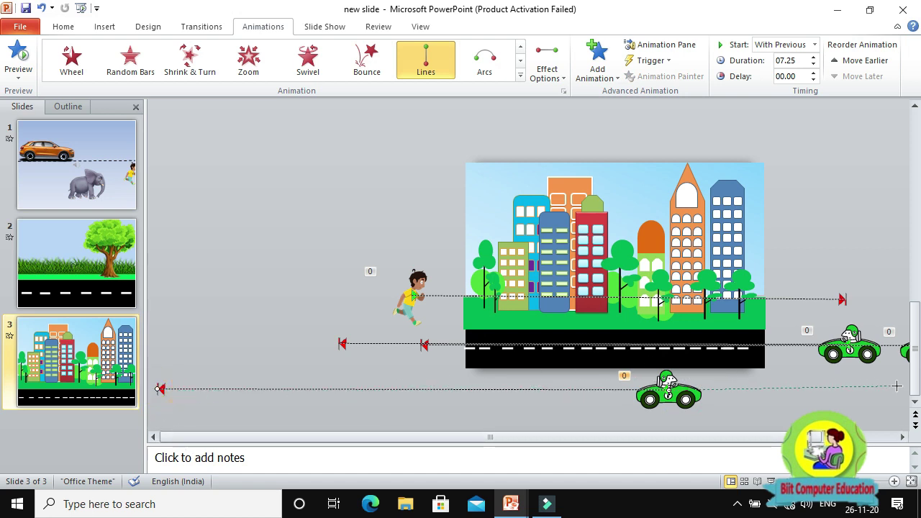
drag(897, 387, 894, 394)
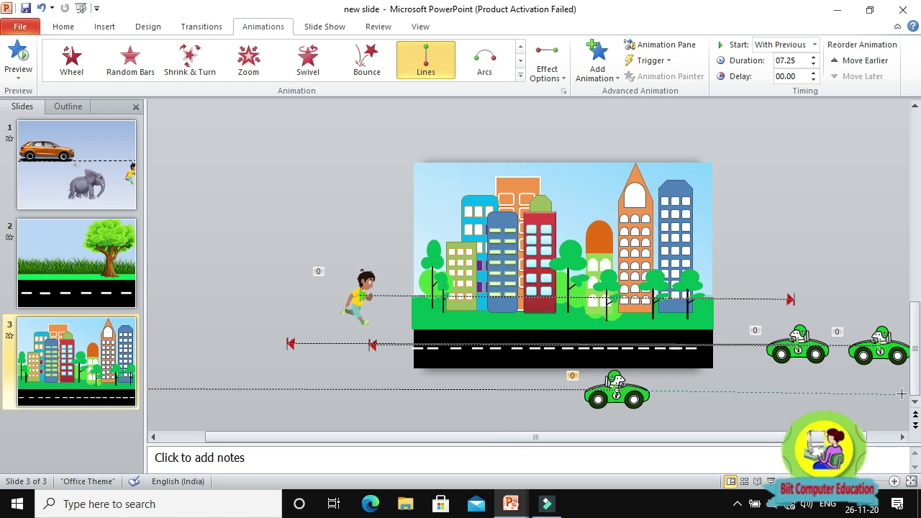
drag(902, 394, 903, 394)
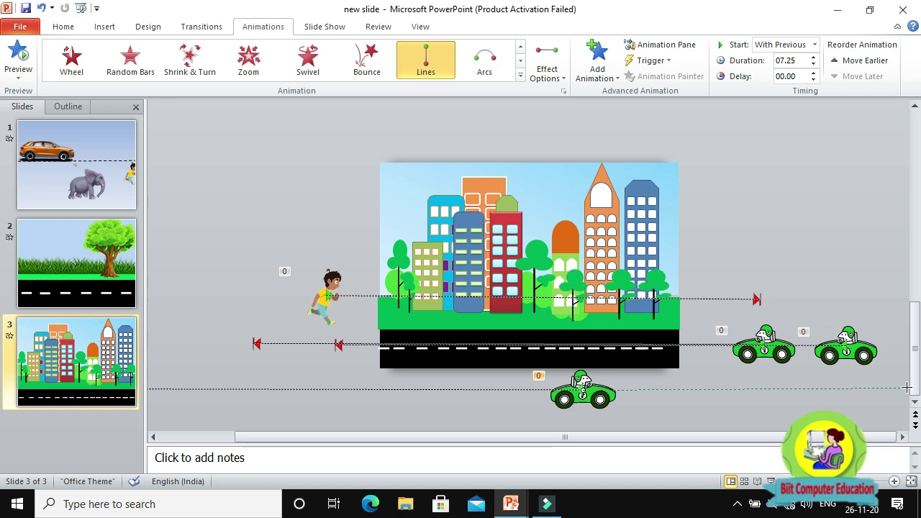
drag(907, 389, 906, 390)
mouse_move(569, 400)
mouse_down()
mouse_move(243, 337)
mouse_move(264, 343)
mouse_up()
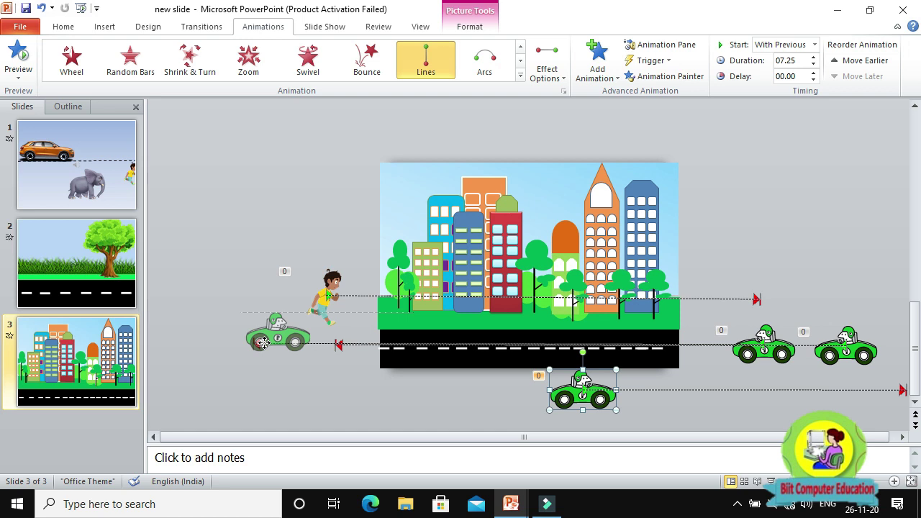
drag(263, 333, 265, 335)
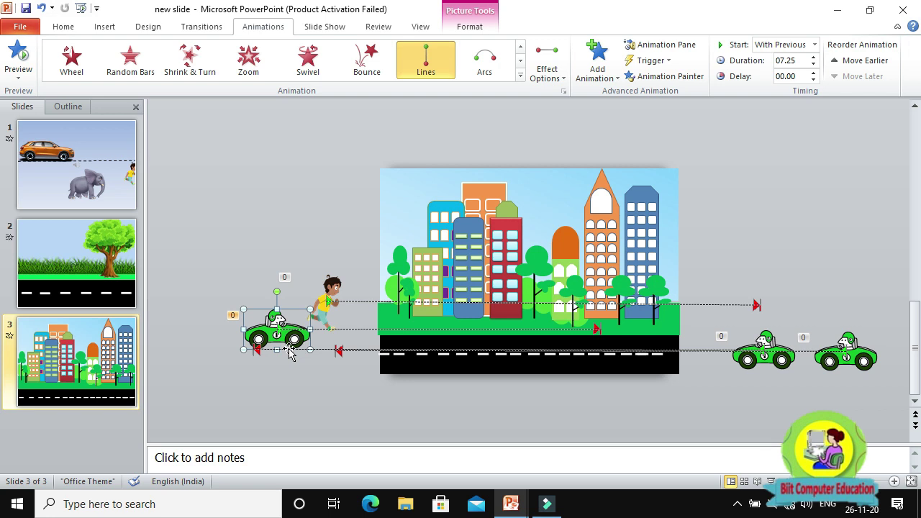
Copy the off-slide green car, with its motion, beside the boy, then run and end the slide show.
click(361, 429)
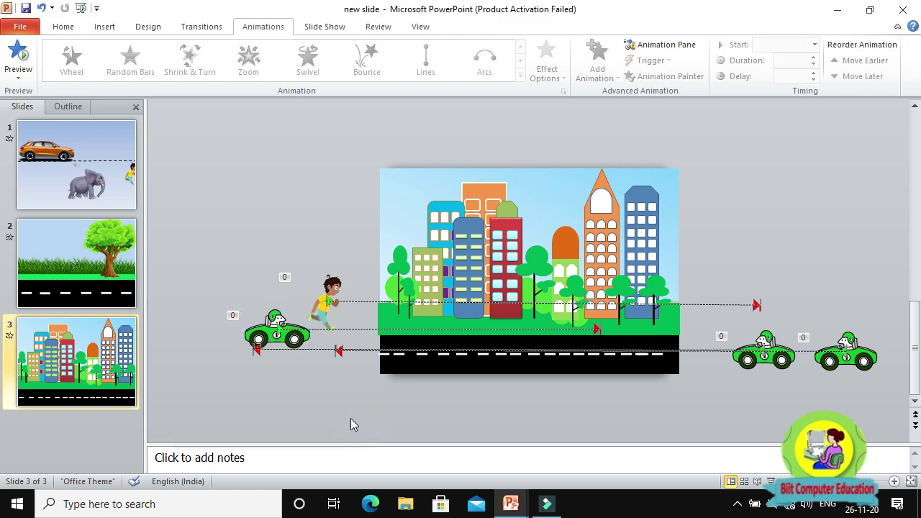
click(263, 335)
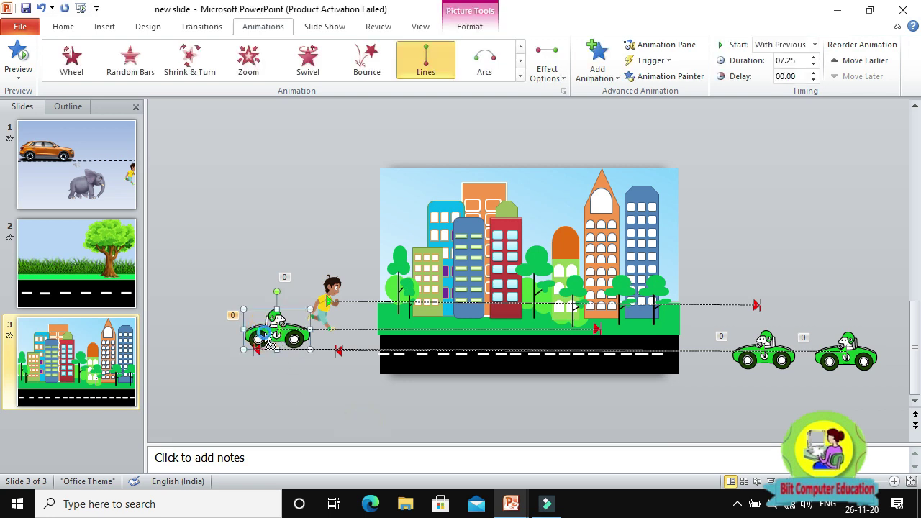
key(ctrl+v)
drag(268, 338, 358, 342)
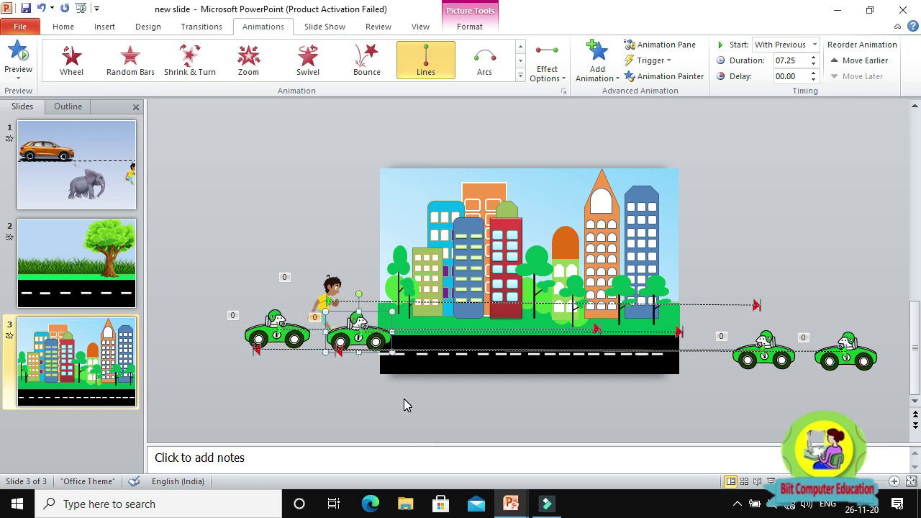
key(F5)
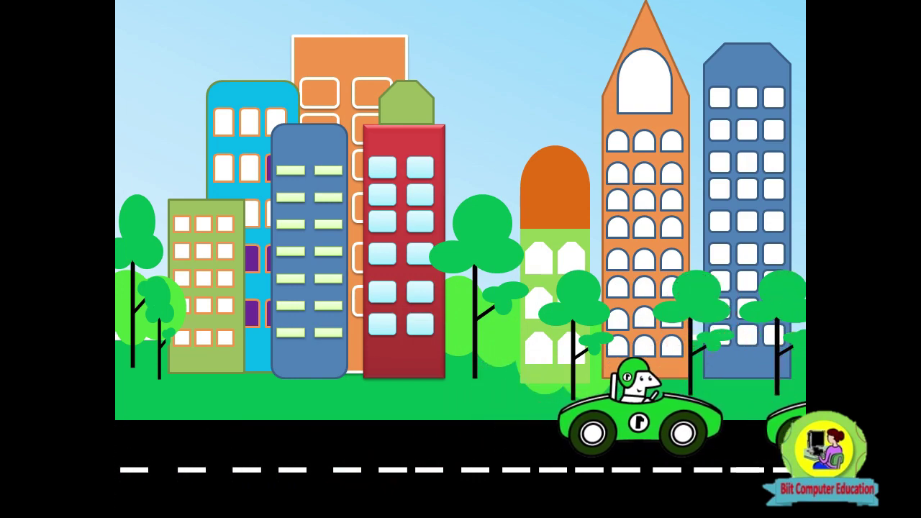
key(Escape)
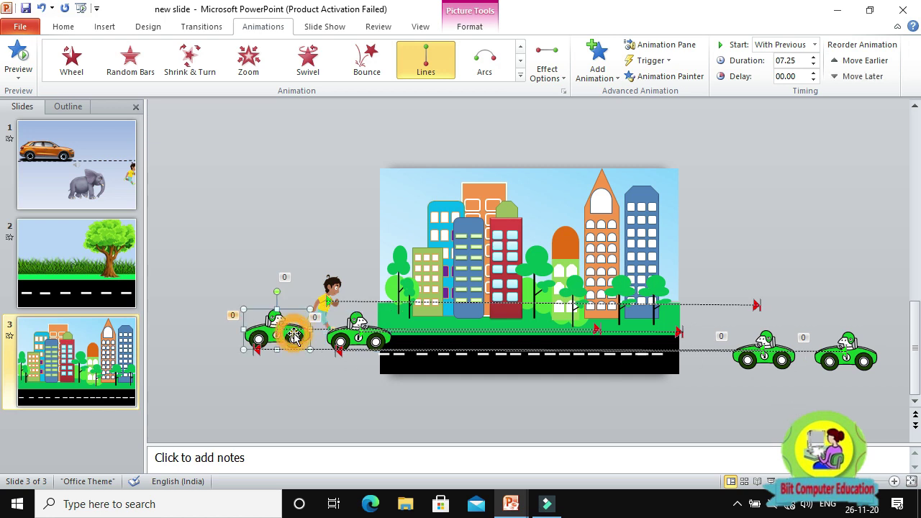
Send both left green cars back one layer with Send Backward.
shift+click(347, 337)
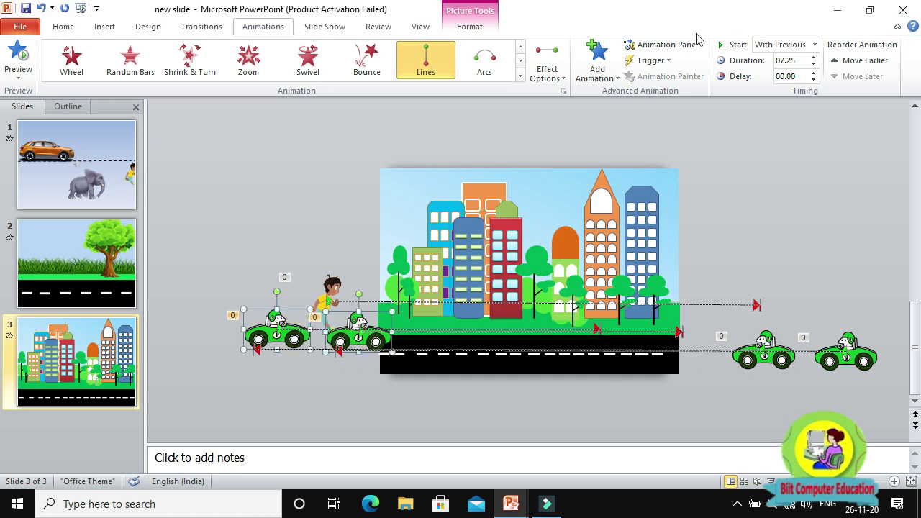
click(463, 28)
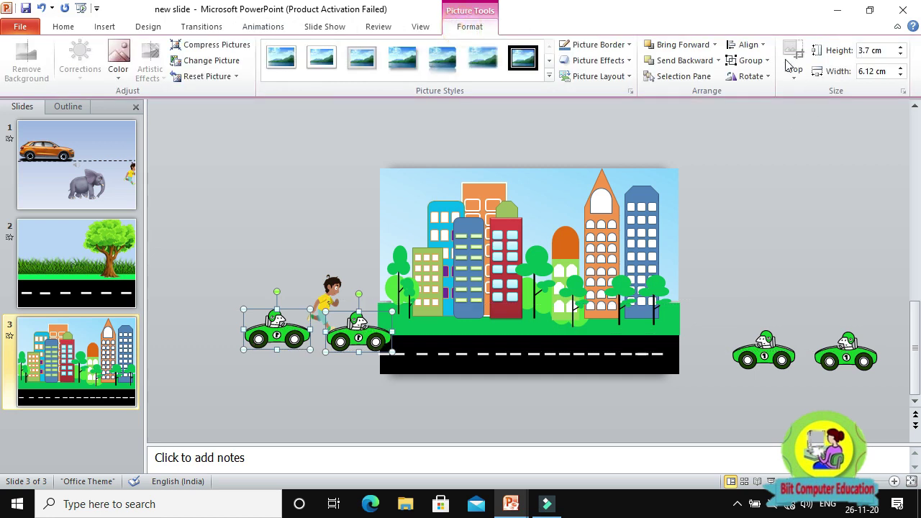
click(683, 62)
click(253, 27)
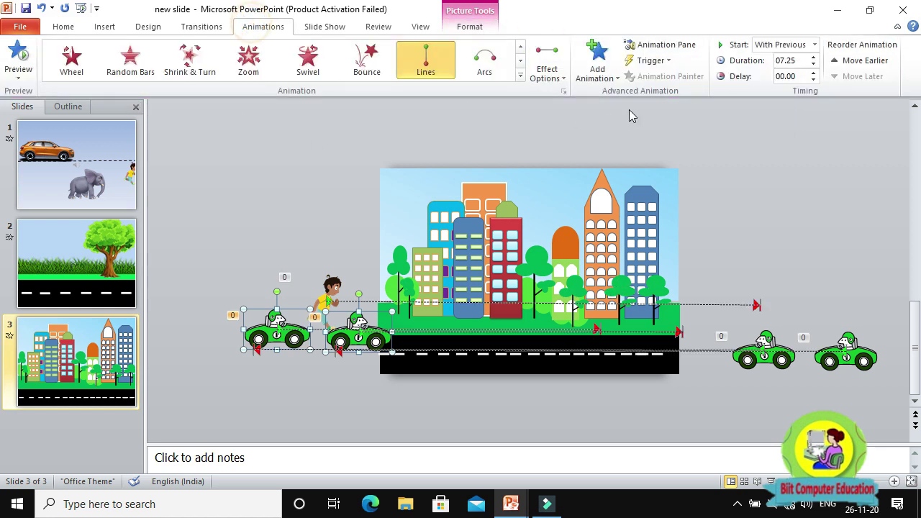
key(shift+F5)
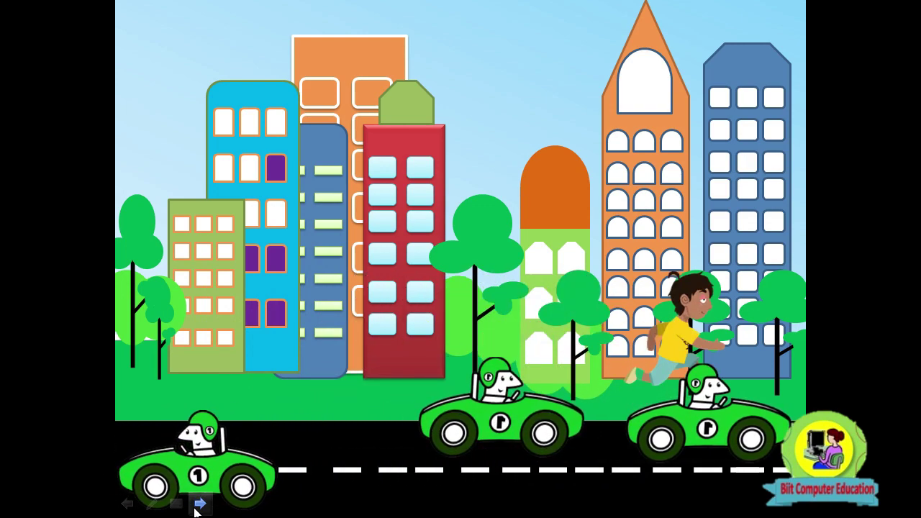
key(Escape)
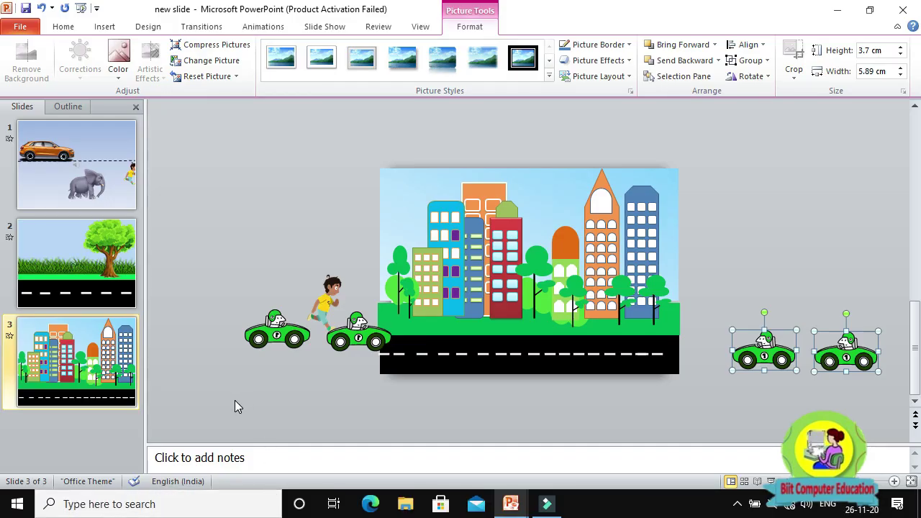
key(F5)
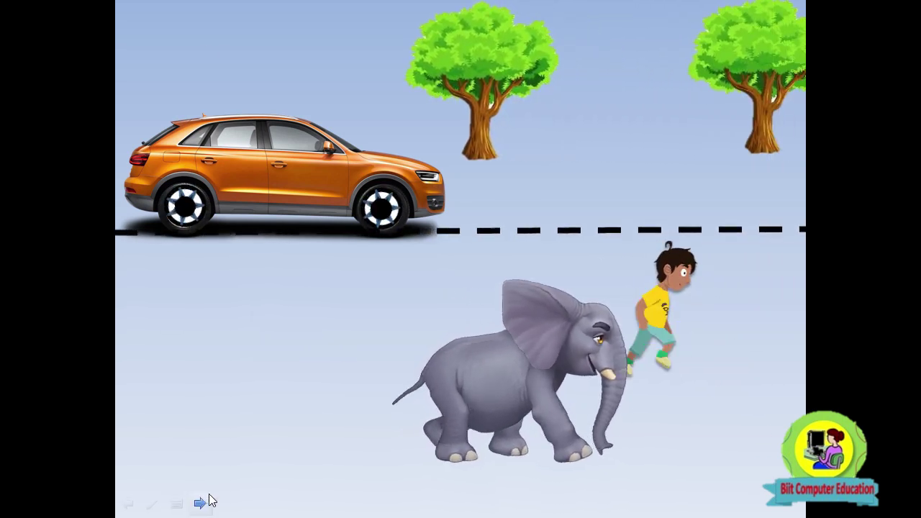
click(199, 503)
click(201, 506)
click(200, 505)
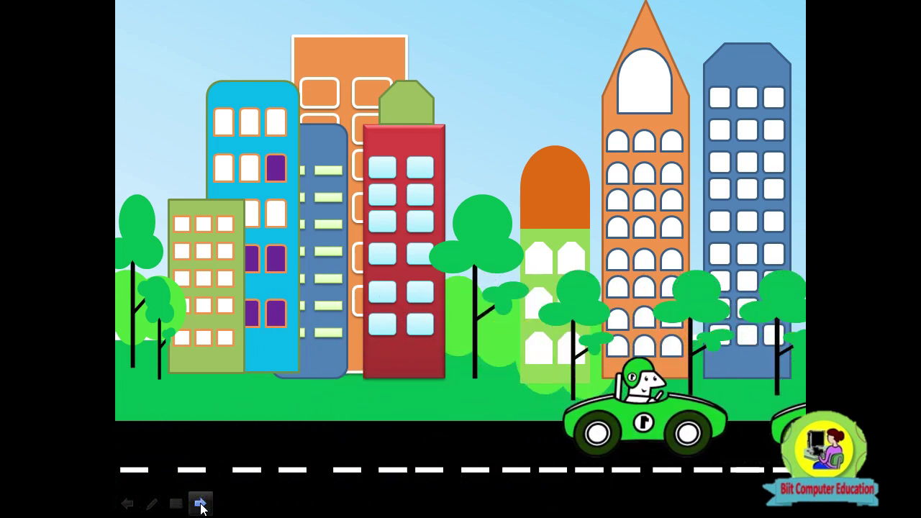
click(201, 505)
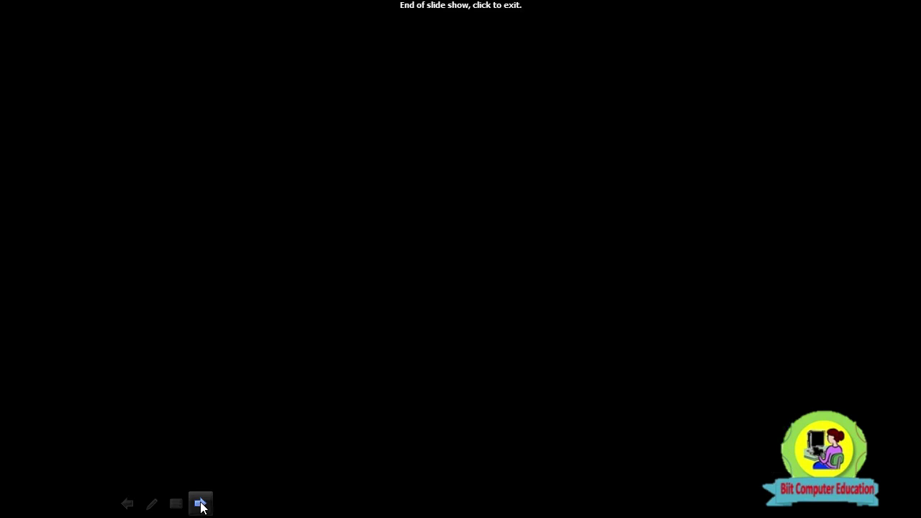
click(201, 505)
click(386, 340)
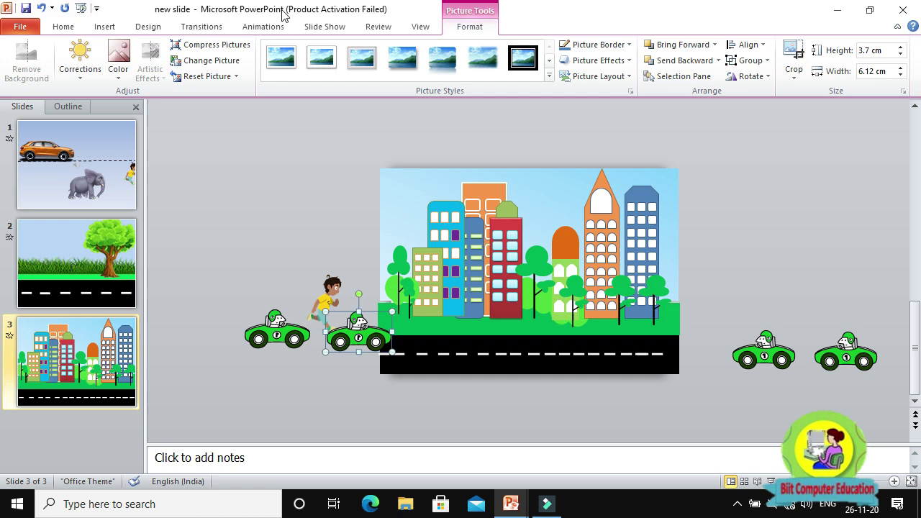
Select the left car's lower motion path and preview the slide's animations.
click(261, 26)
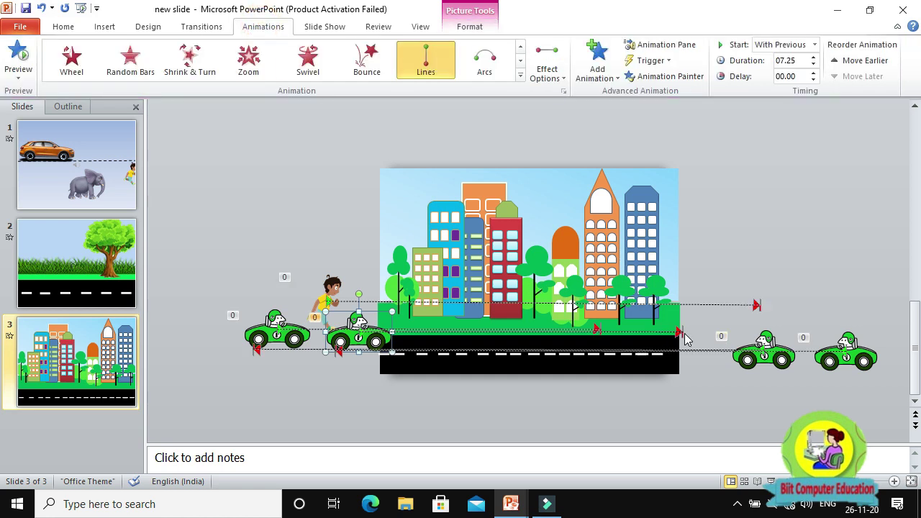
click(684, 338)
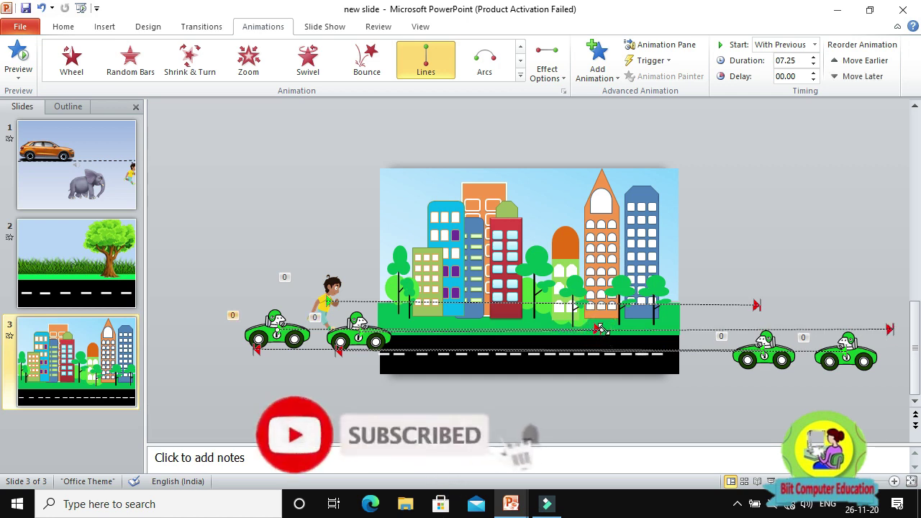
click(684, 329)
click(848, 331)
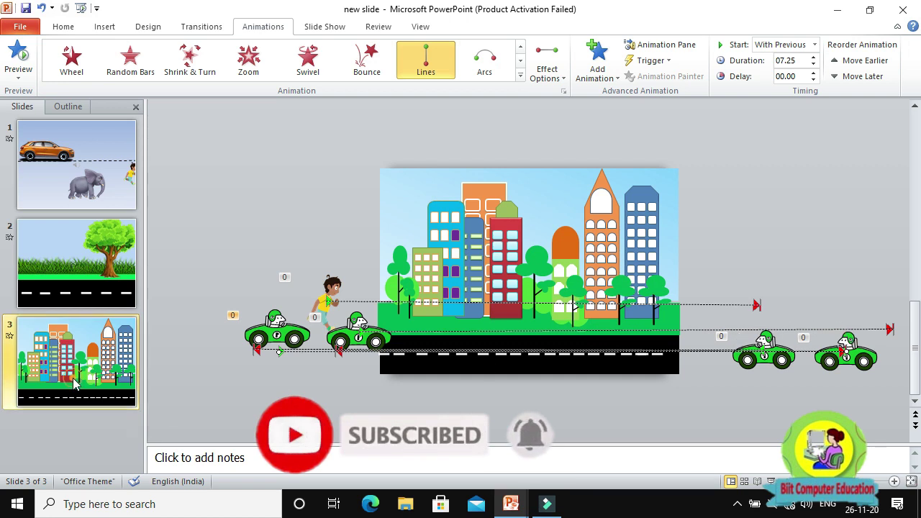
click(18, 78)
click(33, 94)
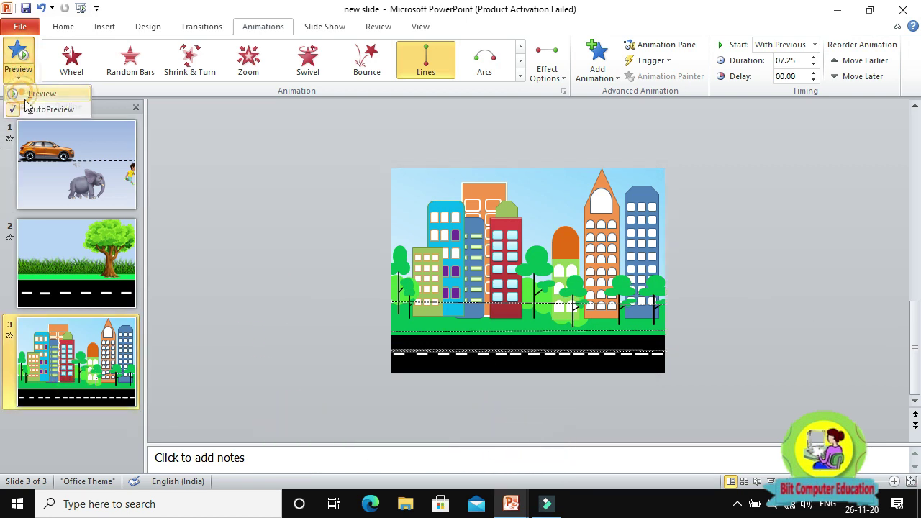
click(25, 100)
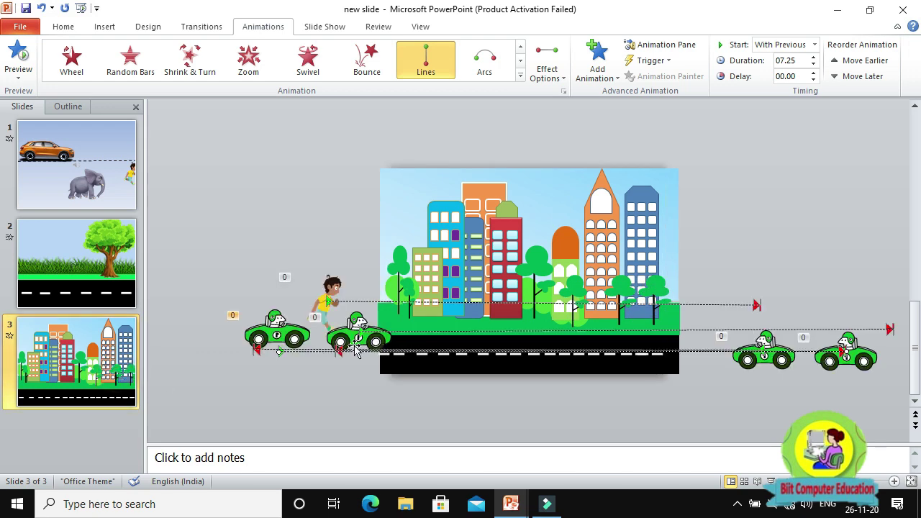
Nudge the lower motion path up onto the road and preview the animations again.
click(345, 340)
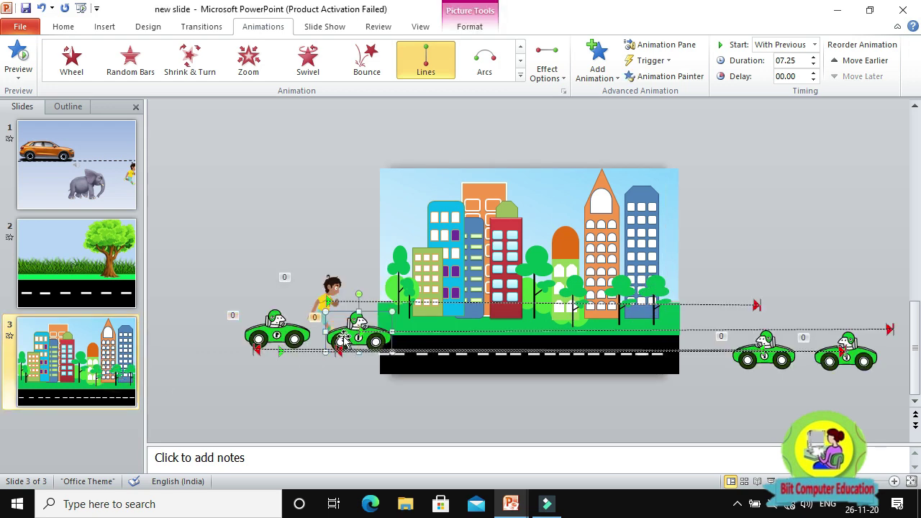
click(278, 358)
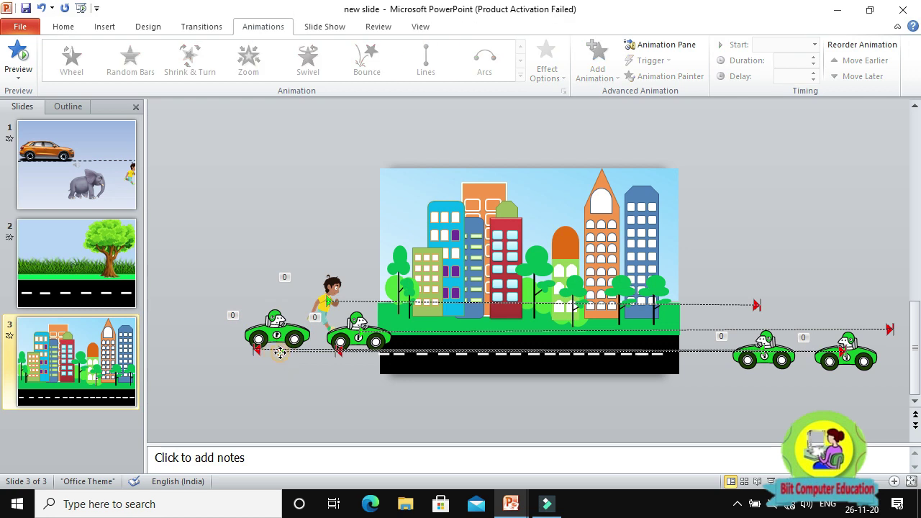
key(Up)
key(Up)
key(Up)
key(Up)
key(Up)
key(Up)
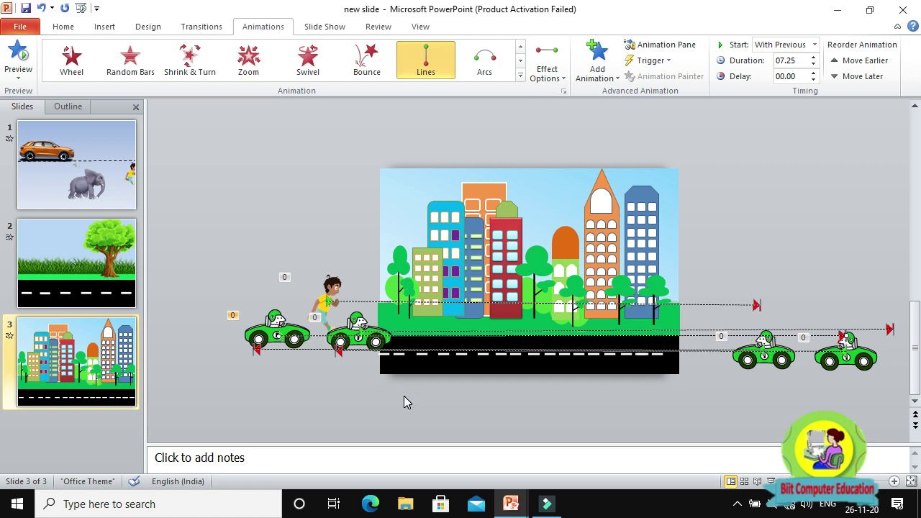
click(29, 96)
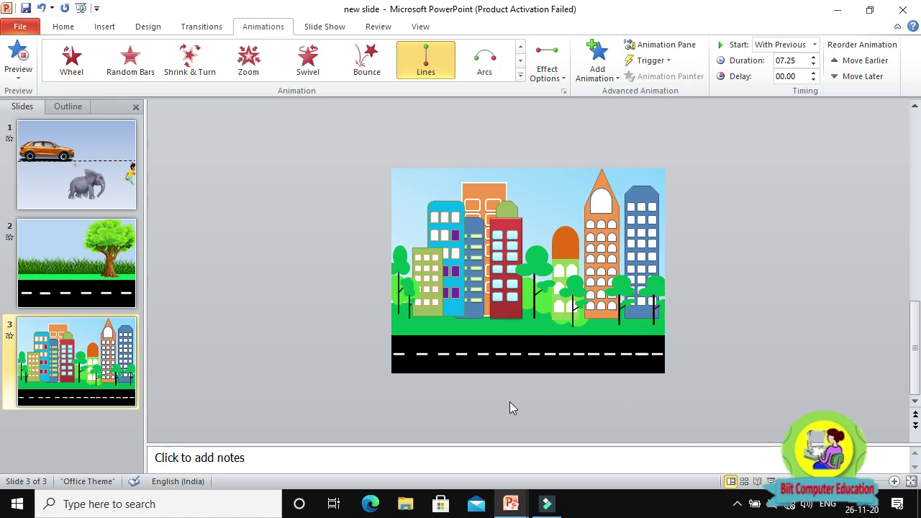
Run the full three-slide show from slide 1 with F5.
key(F5)
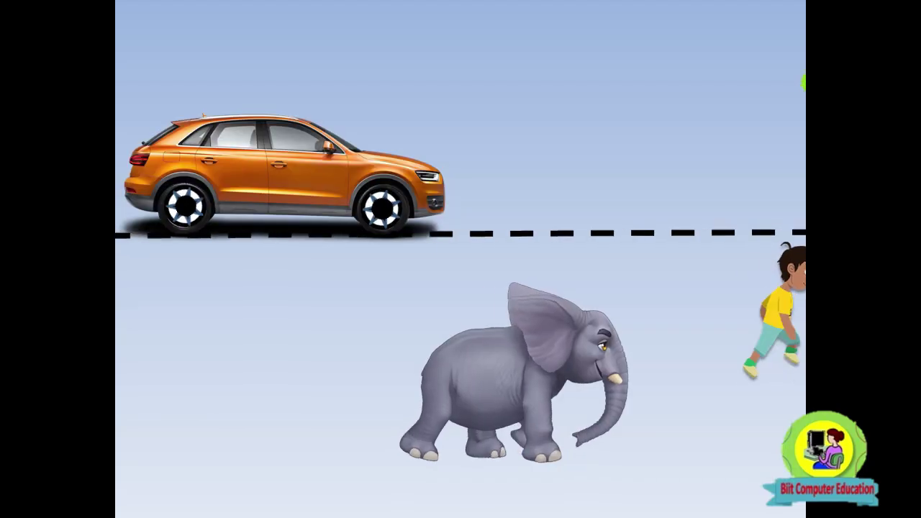